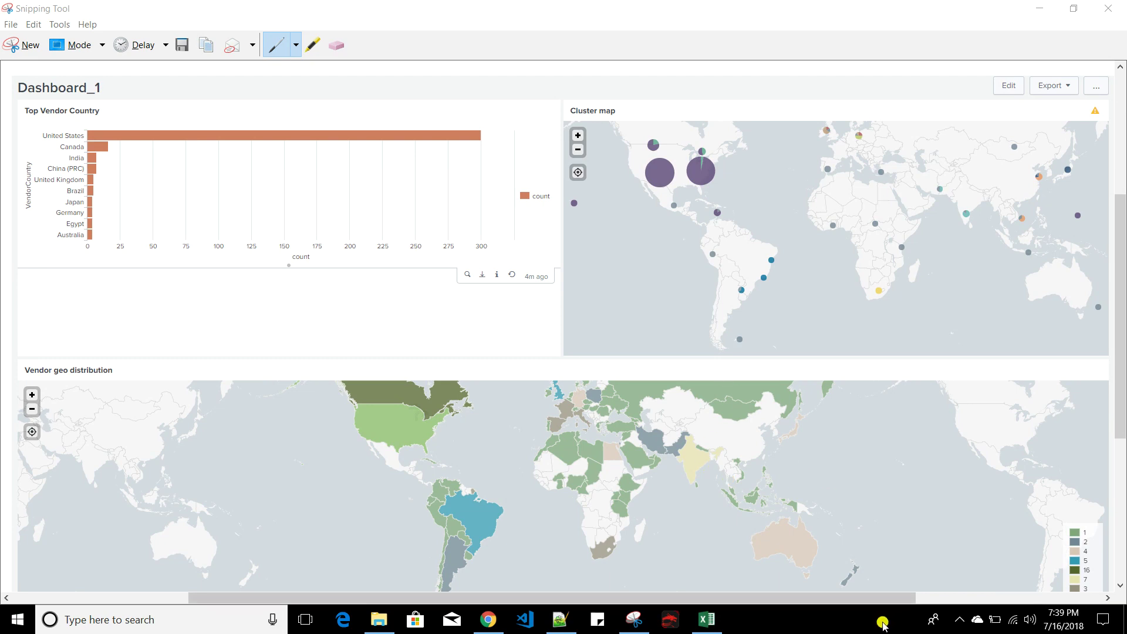
Step: Switch to Excel and review the columns of the vendors table
{"action": "left_click", "coordinate": [706, 620]}
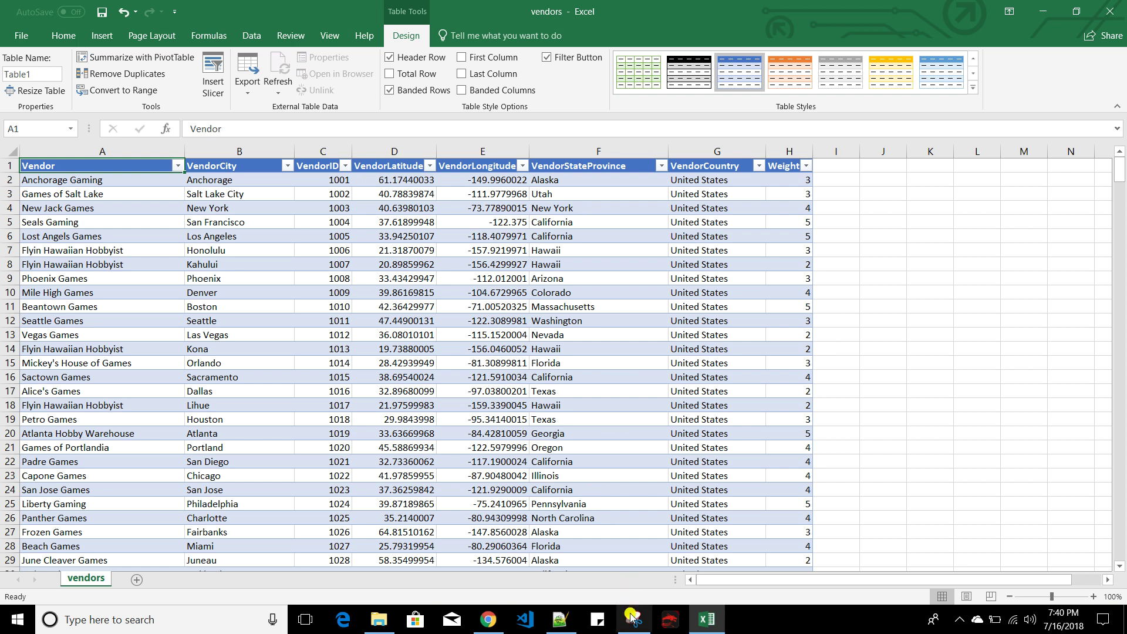
{"action": "mouse_move", "coordinate": [633, 627]}
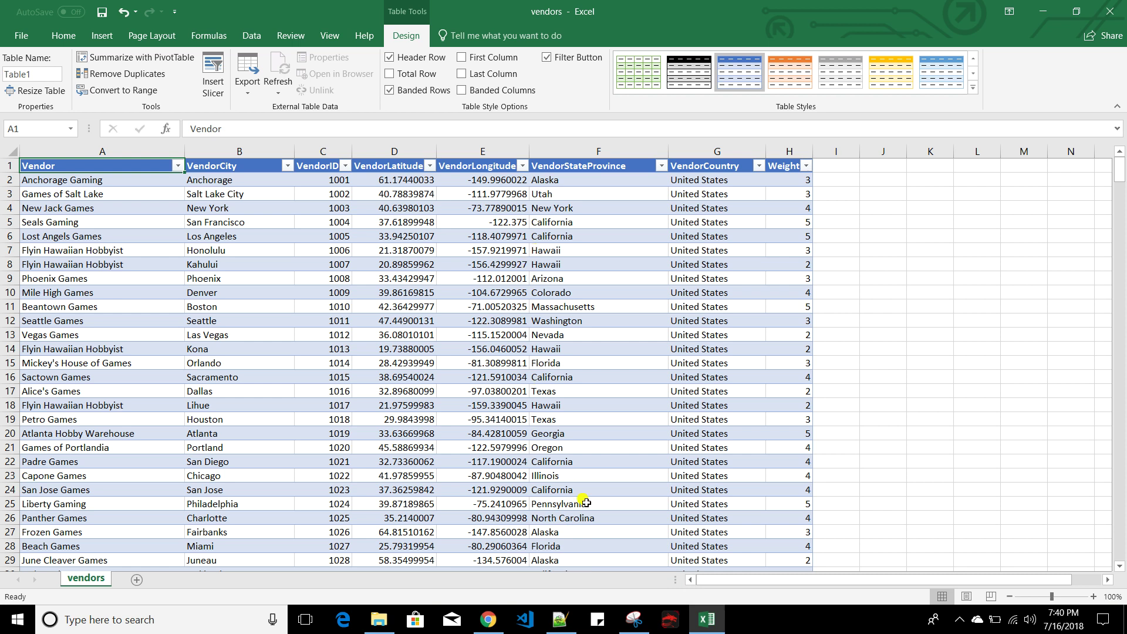
Step: Switch to Splunk in Chrome, run the index=main search over All time, and review the extracted fields
{"action": "left_click", "coordinate": [486, 621]}
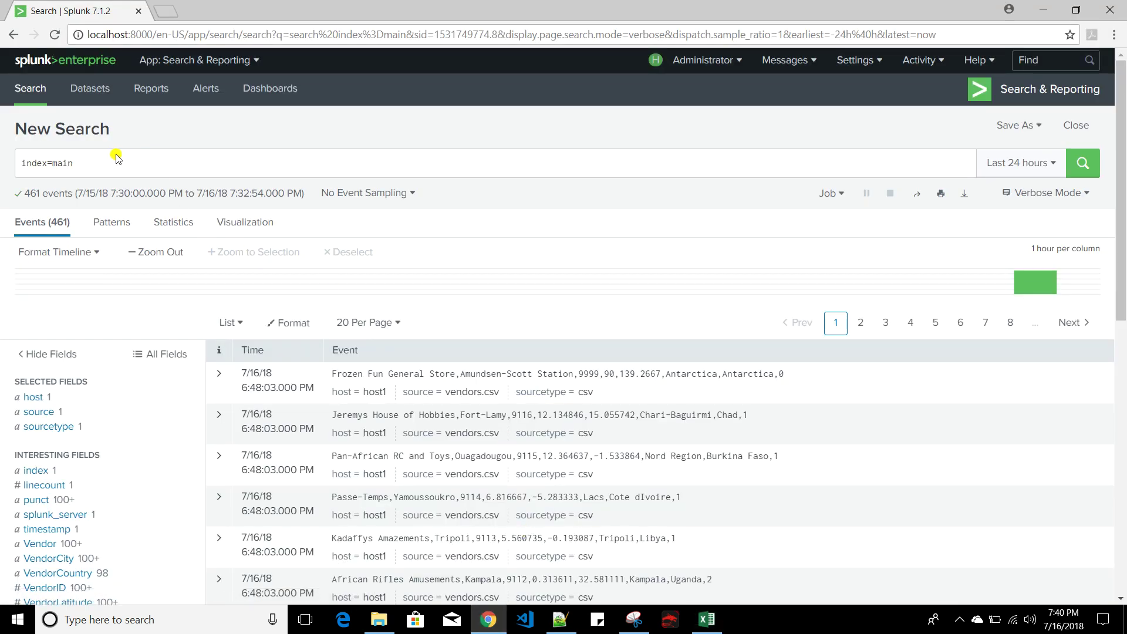
{"action": "left_click", "coordinate": [95, 163]}
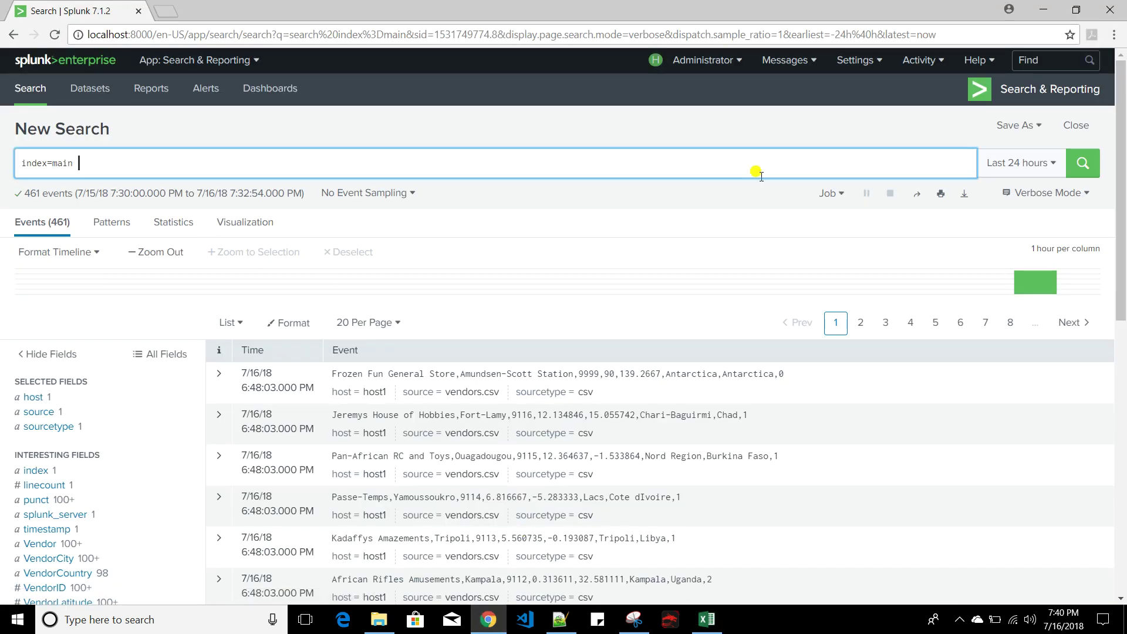
{"action": "left_click", "coordinate": [998, 169]}
{"action": "left_click", "coordinate": [976, 243]}
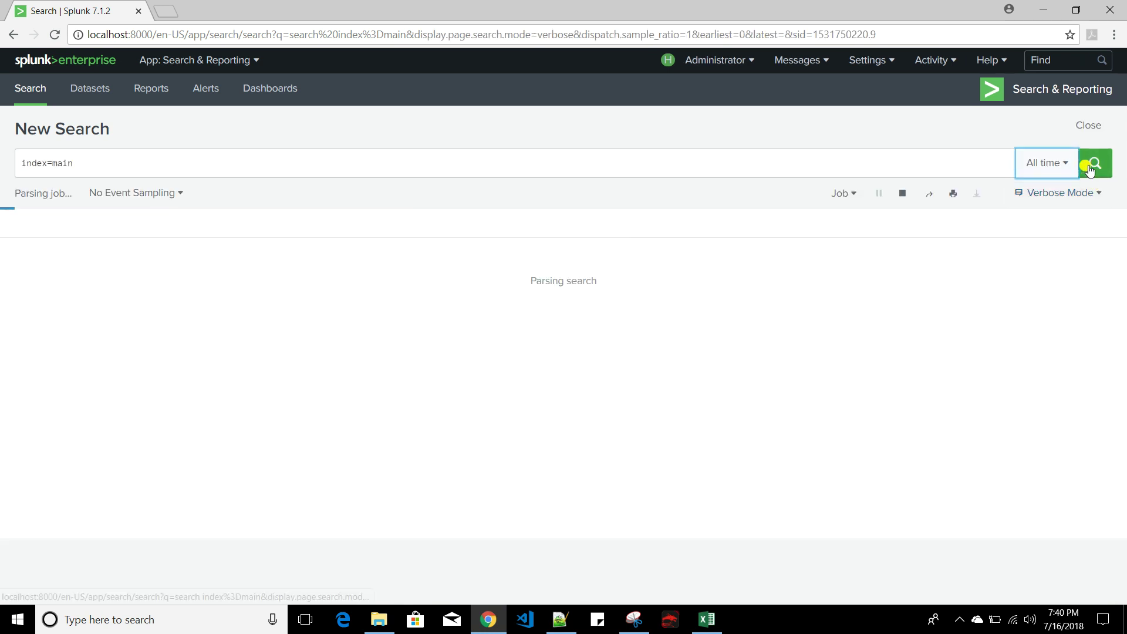
{"action": "scroll", "coordinate": [476, 370], "scroll_direction": "down", "scroll_amount": 4}
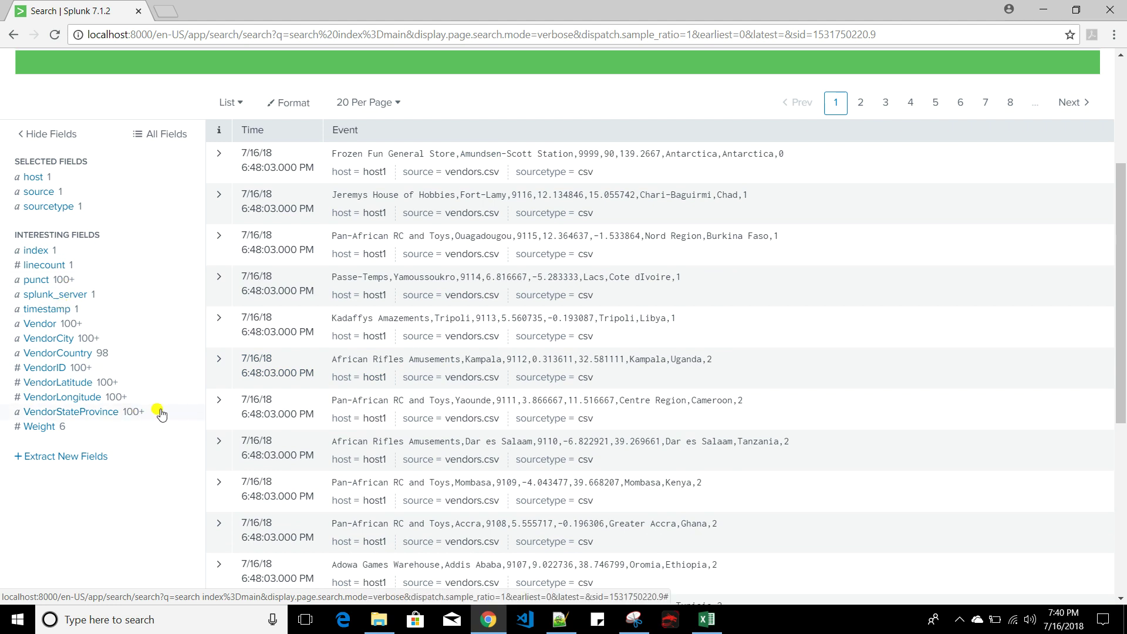
{"action": "scroll", "coordinate": [161, 413], "scroll_direction": "up", "scroll_amount": 4}
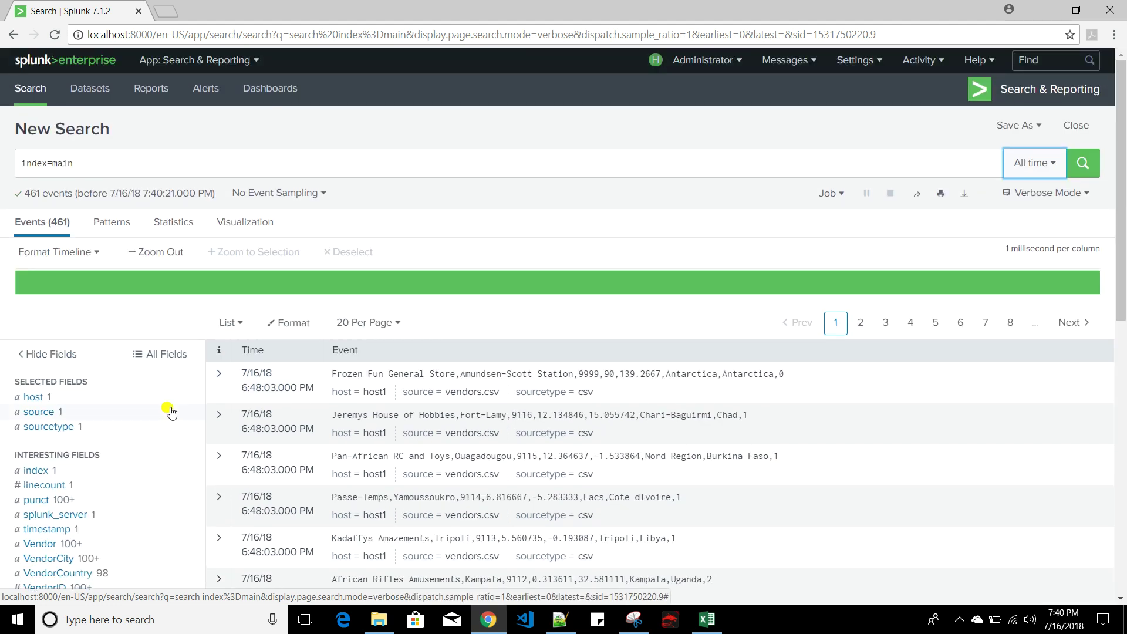
Step: Switch to Snipping Tool and examine the captured Dashboard_1 with its vendor chart and maps
{"action": "left_click", "coordinate": [634, 619]}
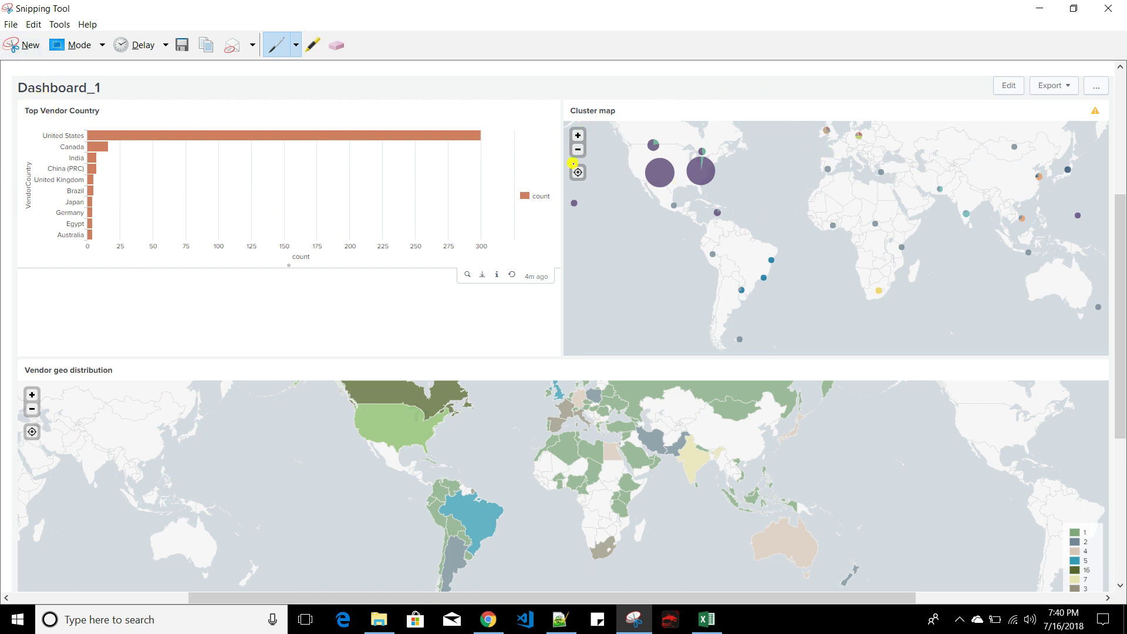
{"action": "scroll", "coordinate": [437, 269], "scroll_direction": "down", "scroll_amount": 1}
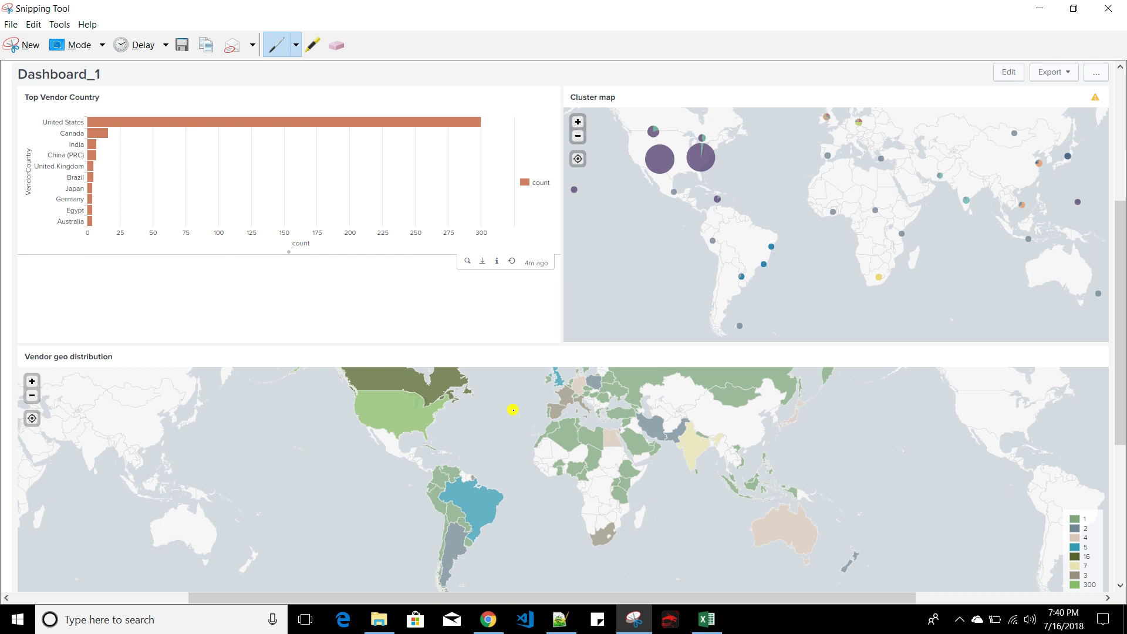
Step: Return to Splunk in Chrome, open its home page in a new browser tab, and go to the app management page
{"action": "key", "text": "alt+Tab"}
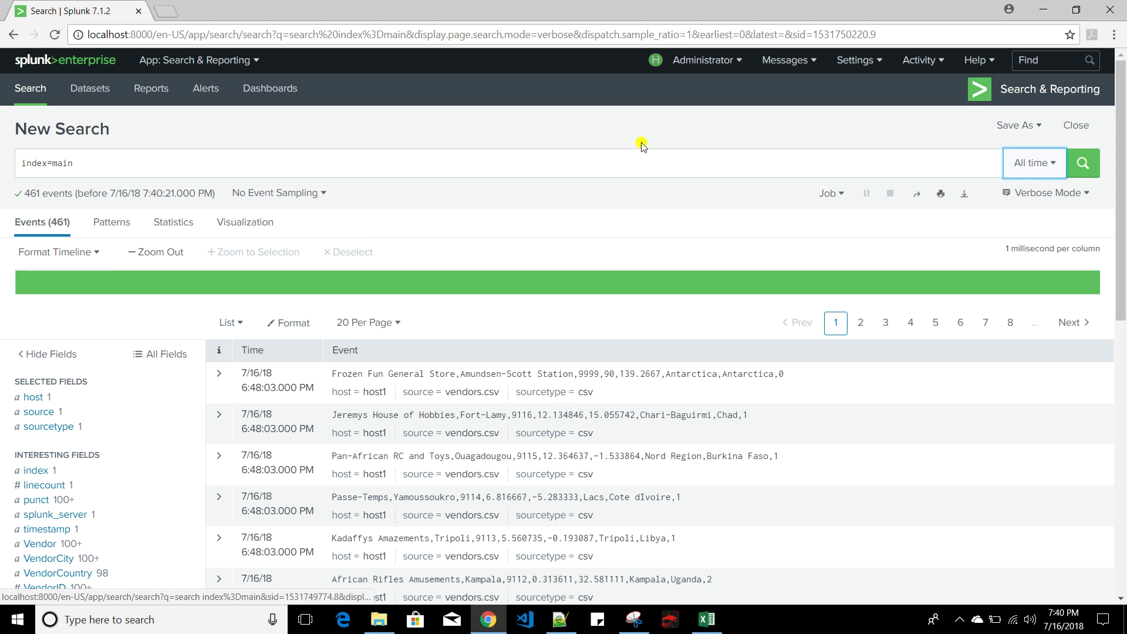
{"action": "right_click", "coordinate": [70, 66]}
{"action": "left_click", "coordinate": [97, 74]}
{"action": "left_click", "coordinate": [221, 10]}
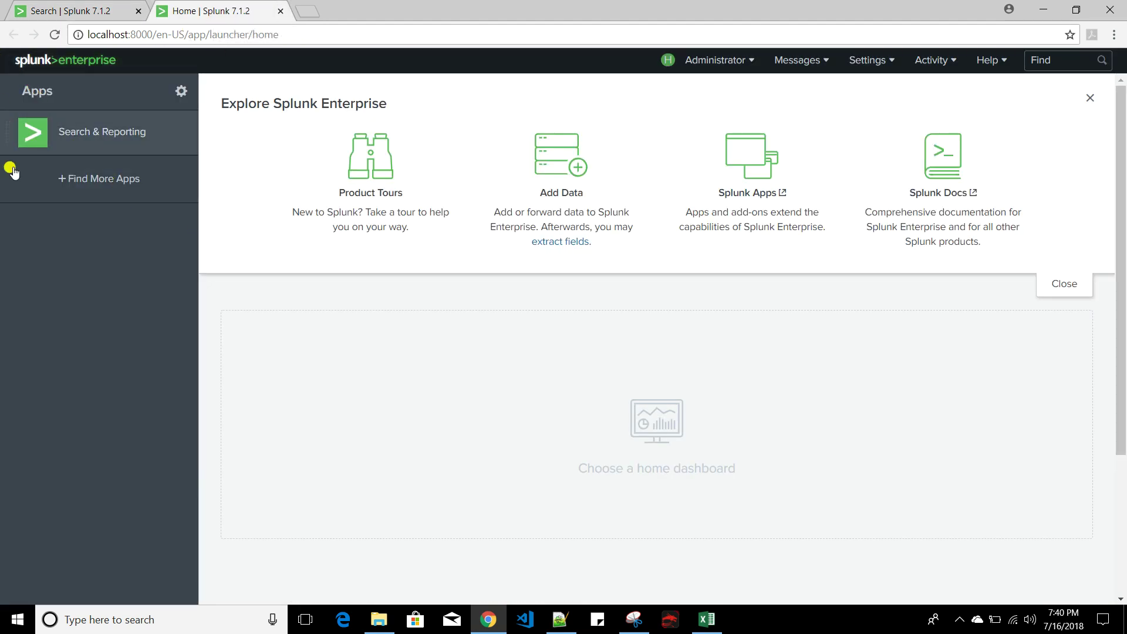
{"action": "left_click", "coordinate": [176, 94]}
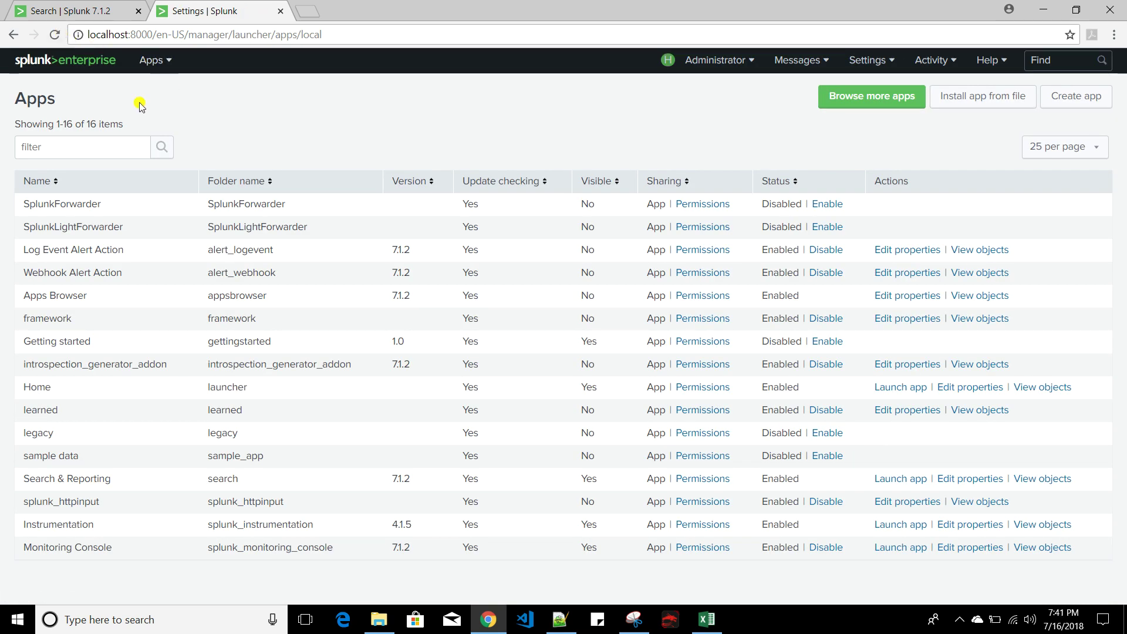
{"action": "left_click", "coordinate": [168, 62]}
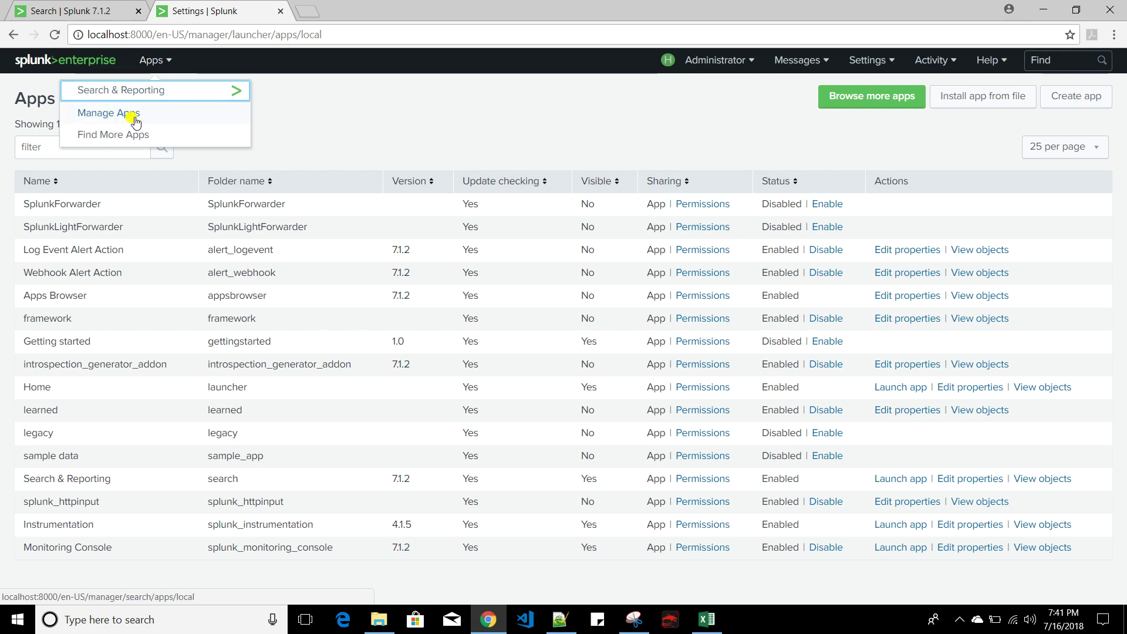
{"action": "left_click", "coordinate": [328, 125]}
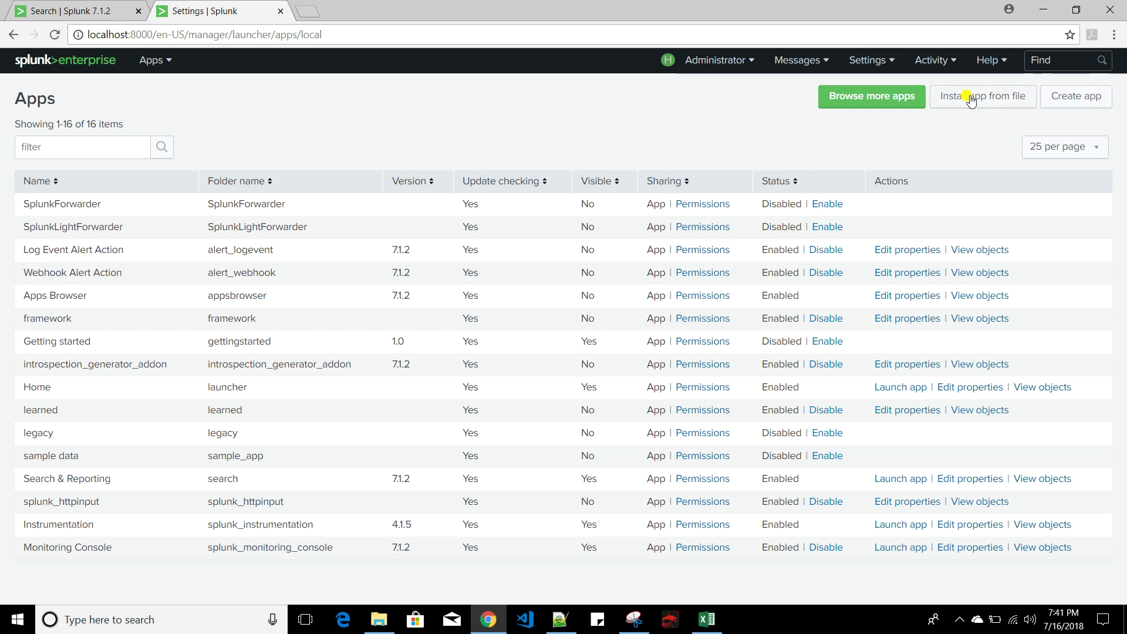
Step: Start a new app named Demo with the folder name demo and version 1.0.0
{"action": "left_click", "coordinate": [1083, 101]}
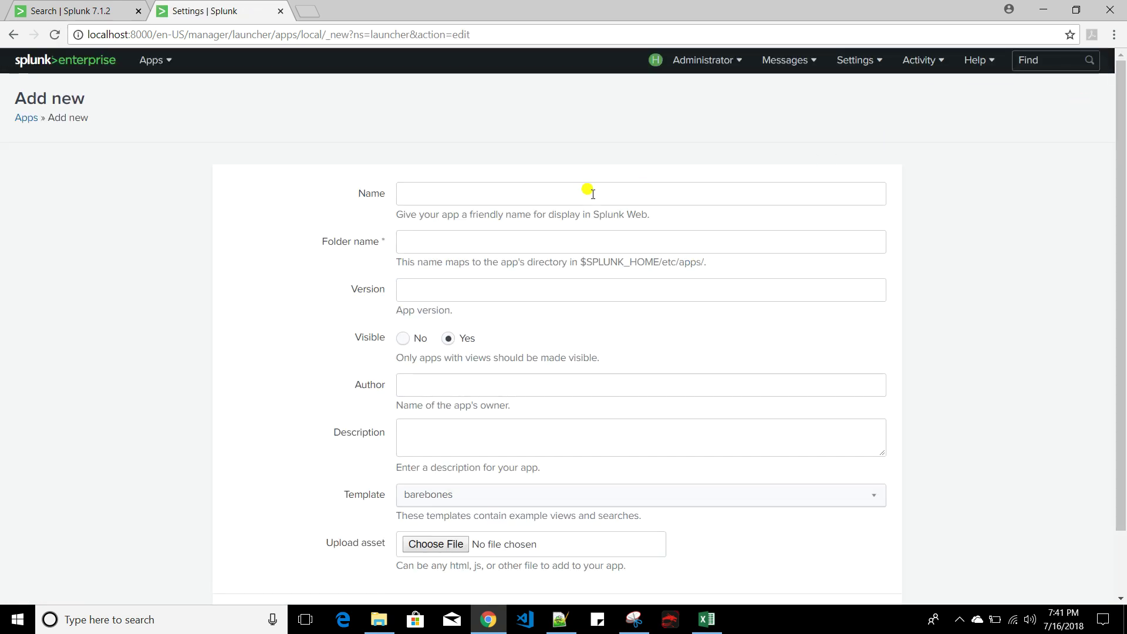
{"action": "left_click", "coordinate": [472, 187]}
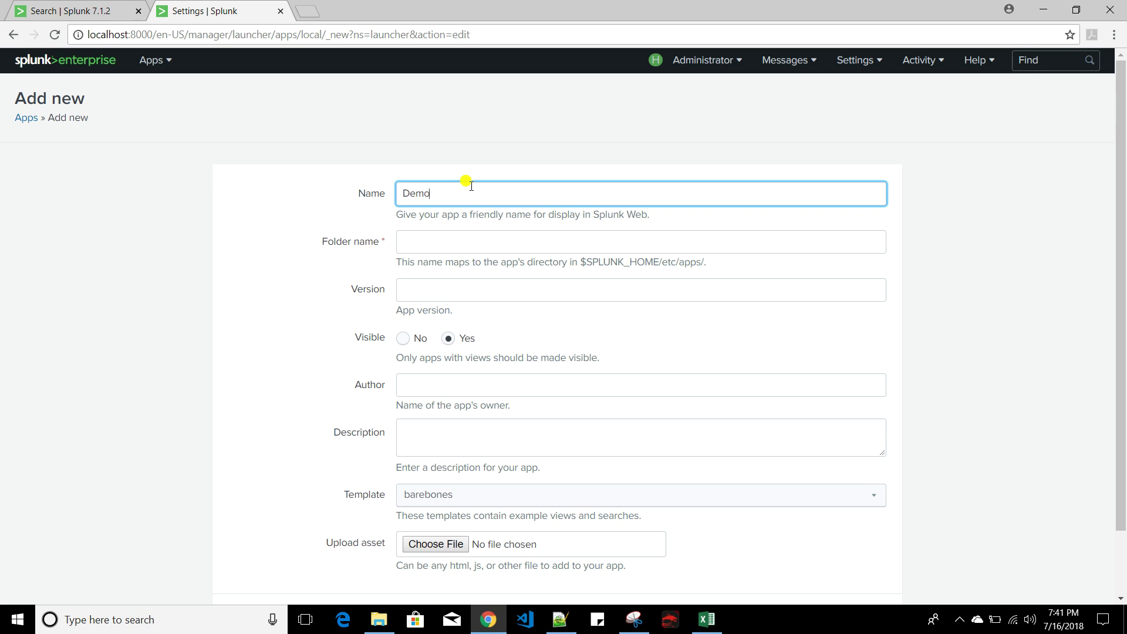
{"action": "left_click", "coordinate": [435, 246]}
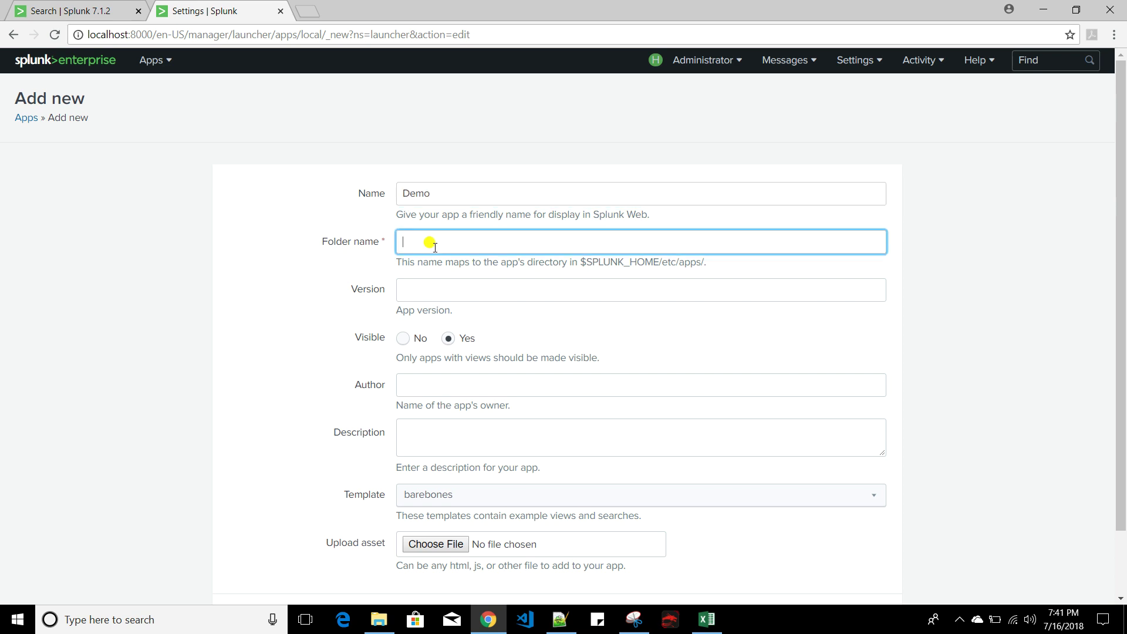
{"action": "type", "text": "demo"}
{"action": "left_click", "coordinate": [427, 289]}
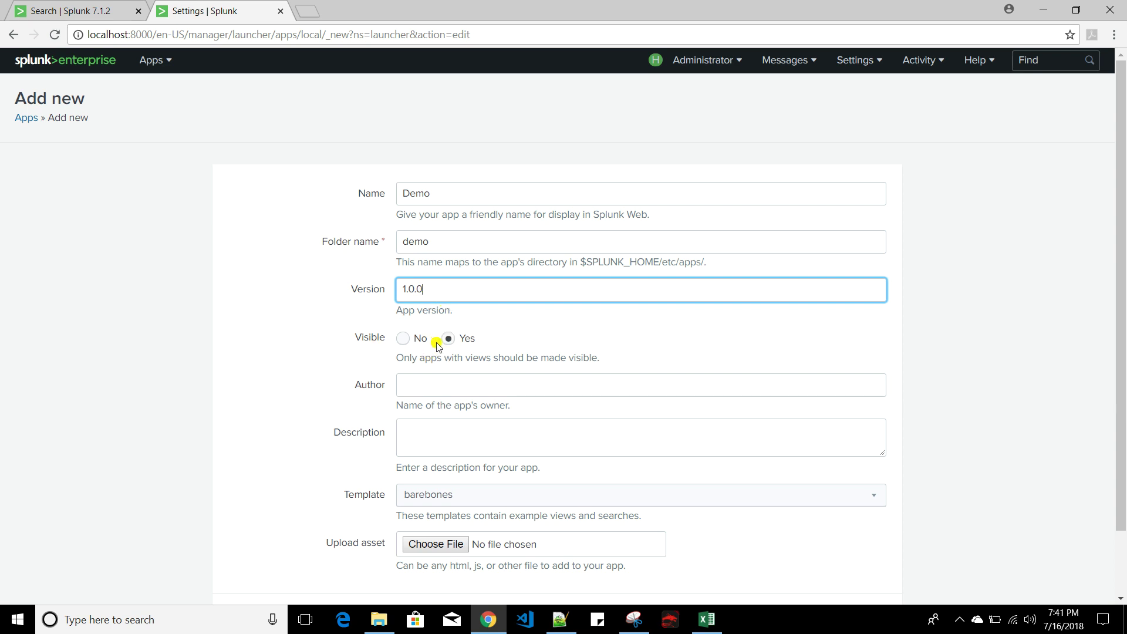
Step: Enter the author's name and the description "This is a demo app" for the new app
{"action": "left_click", "coordinate": [454, 385]}
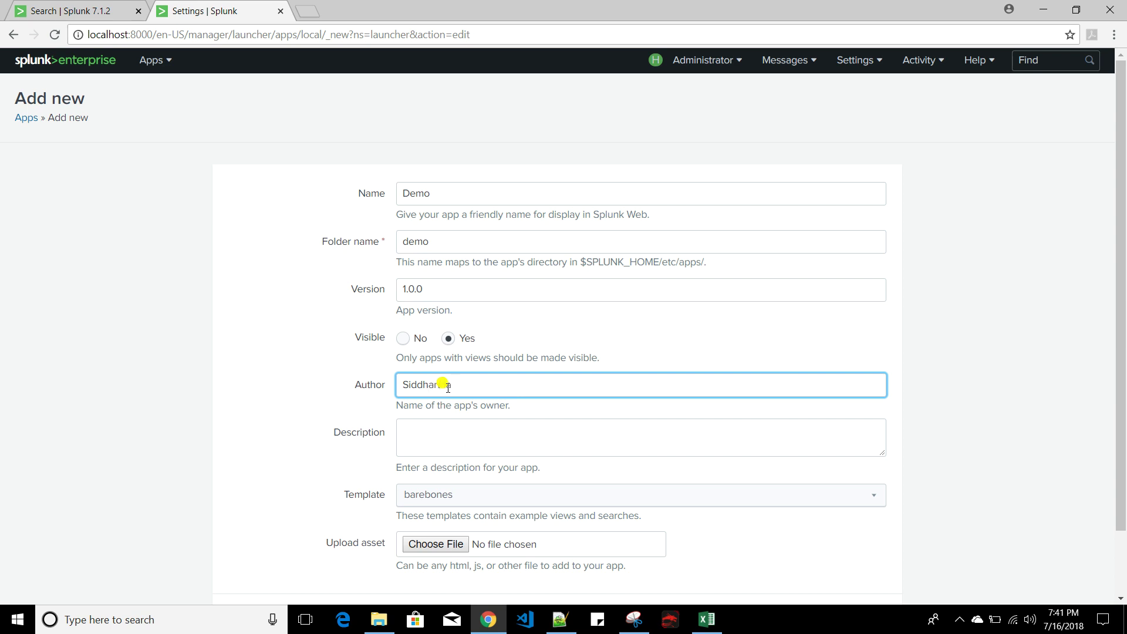
{"action": "scroll", "coordinate": [448, 388], "scroll_direction": "down", "scroll_amount": 2}
{"action": "left_click", "coordinate": [435, 362]}
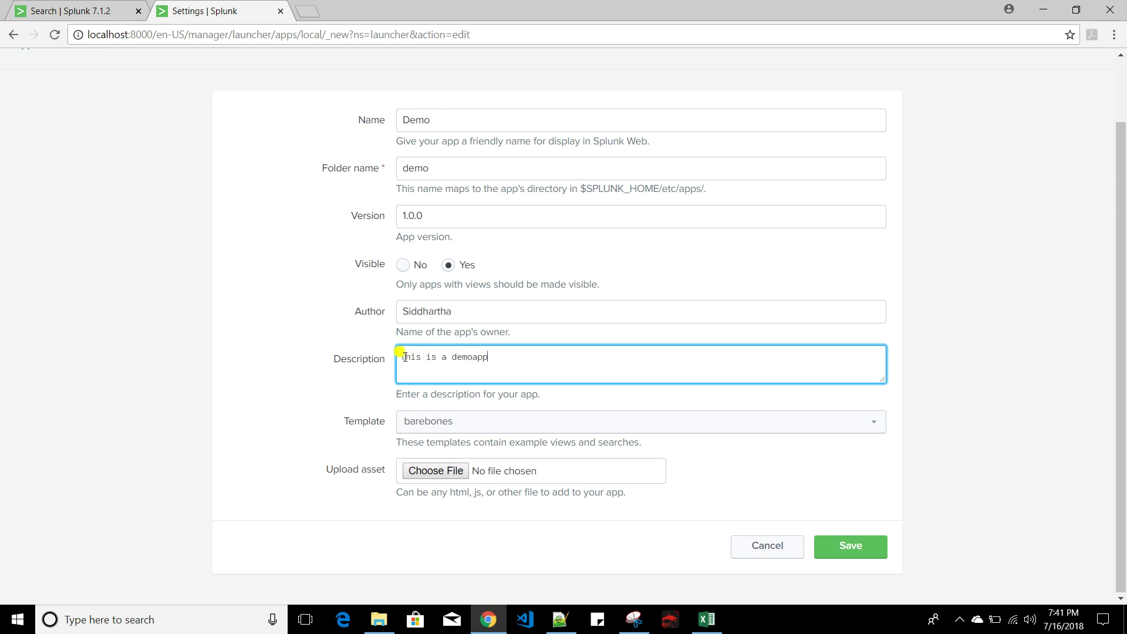
{"action": "left_click", "coordinate": [477, 357]}
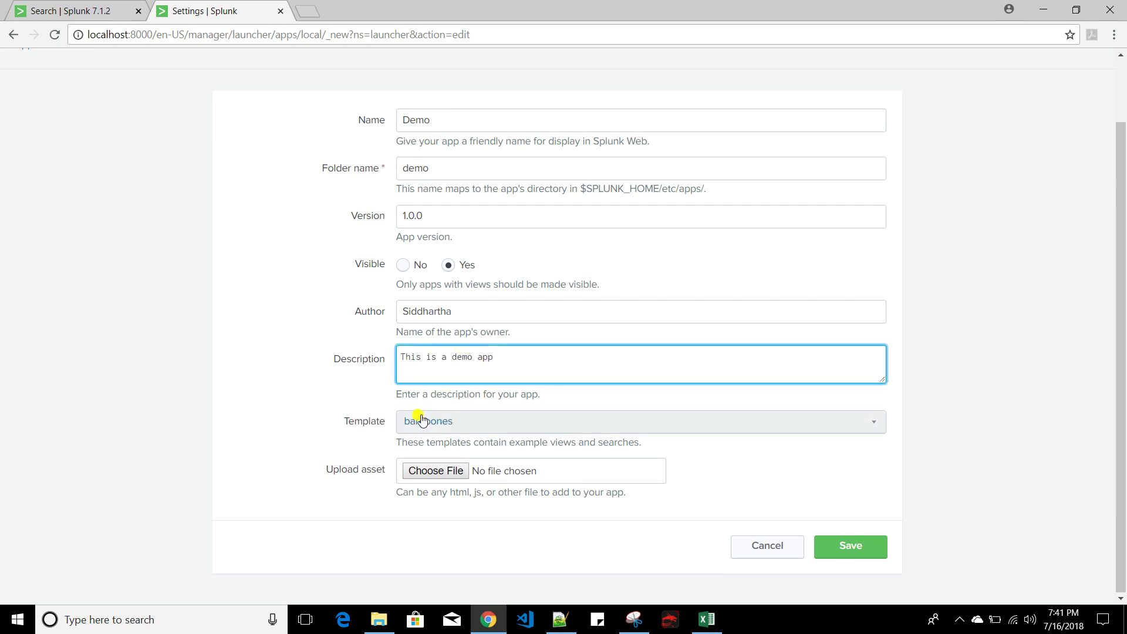
Step: Choose the barebones template for the new app and save it
{"action": "left_click", "coordinate": [461, 428]}
{"action": "left_click", "coordinate": [461, 428]}
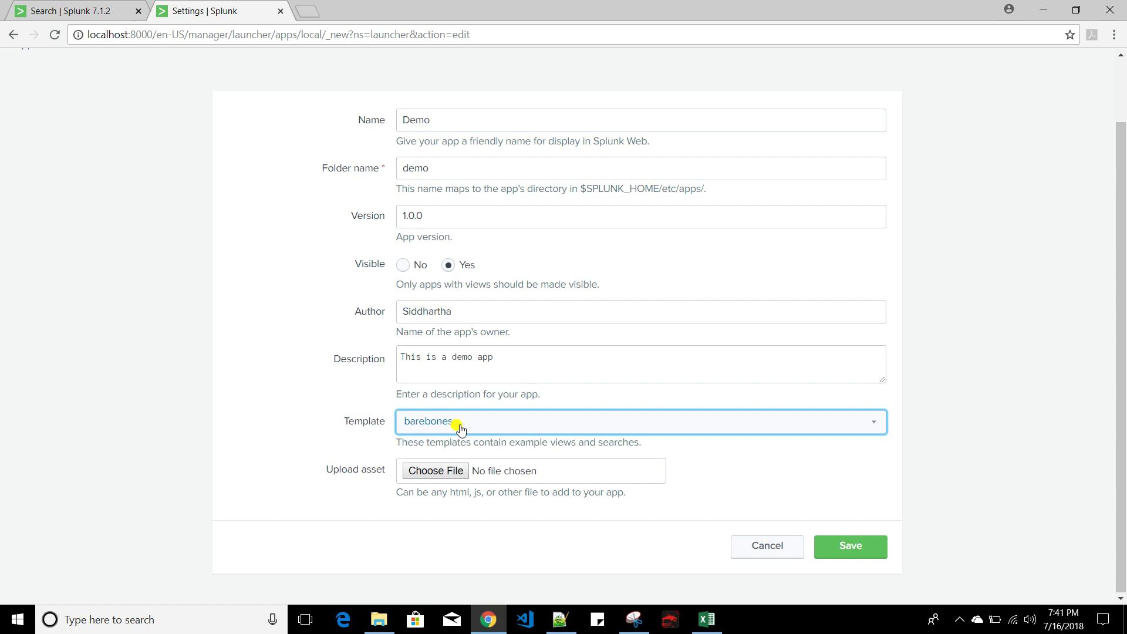
{"action": "left_click", "coordinate": [461, 428]}
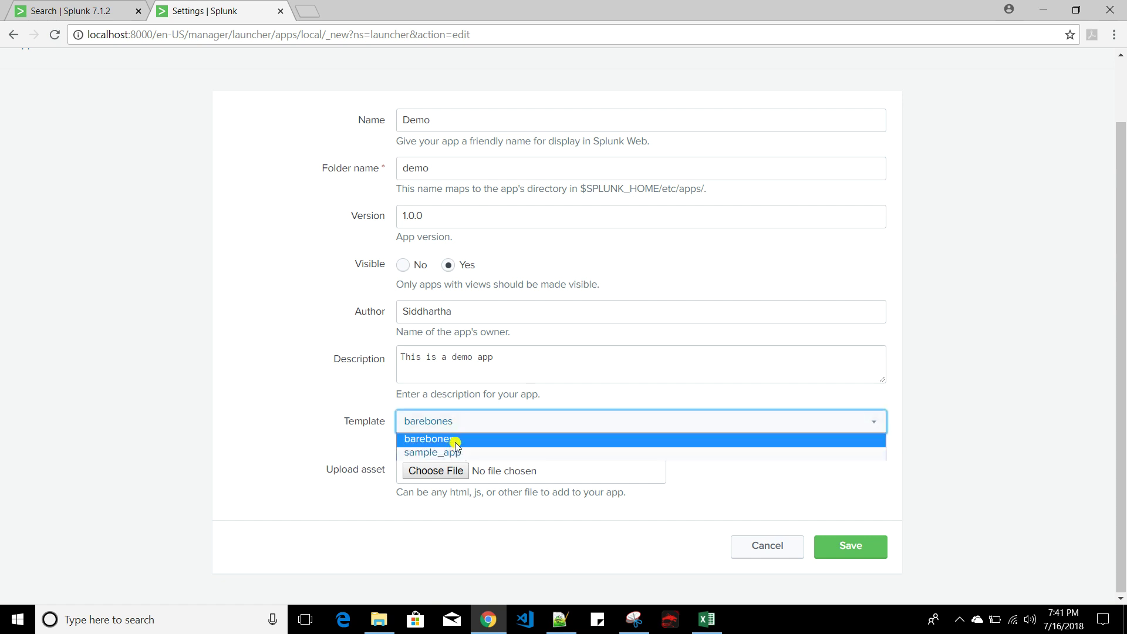
{"action": "left_click", "coordinate": [457, 440]}
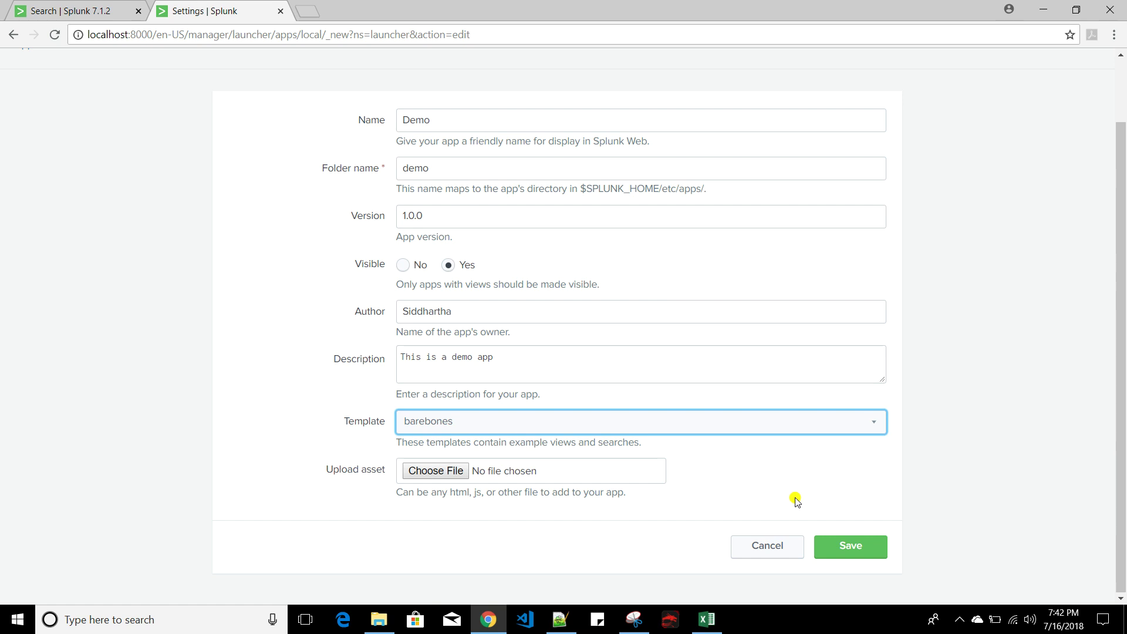
{"action": "left_click", "coordinate": [840, 546]}
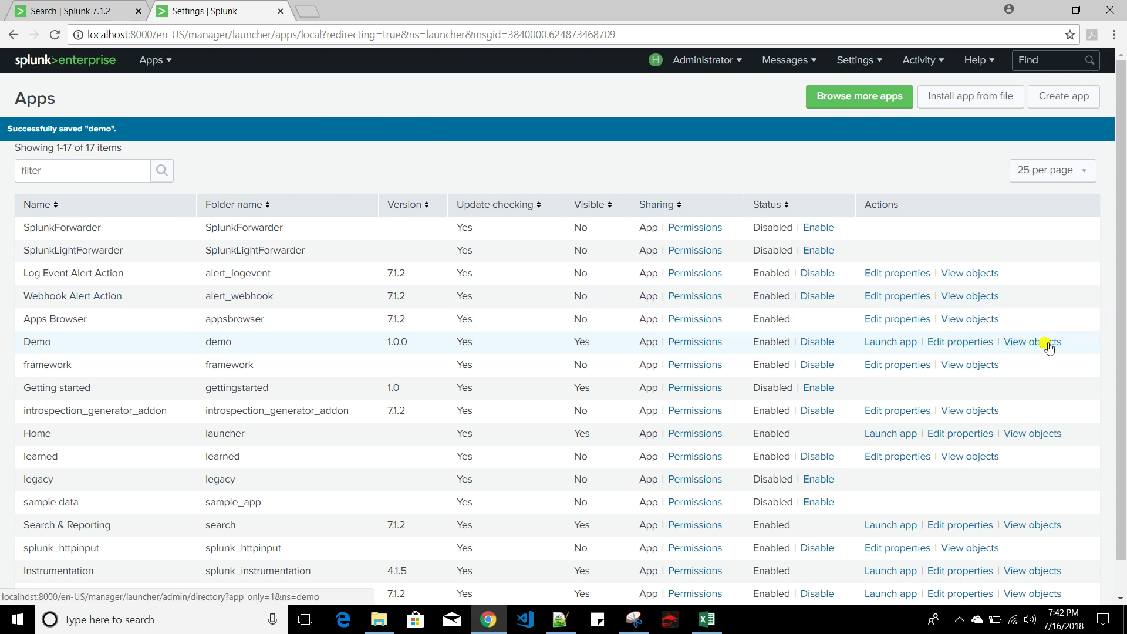
Step: Launch the Demo app in a new browser tab and switch to that tab
{"action": "right_click", "coordinate": [889, 346]}
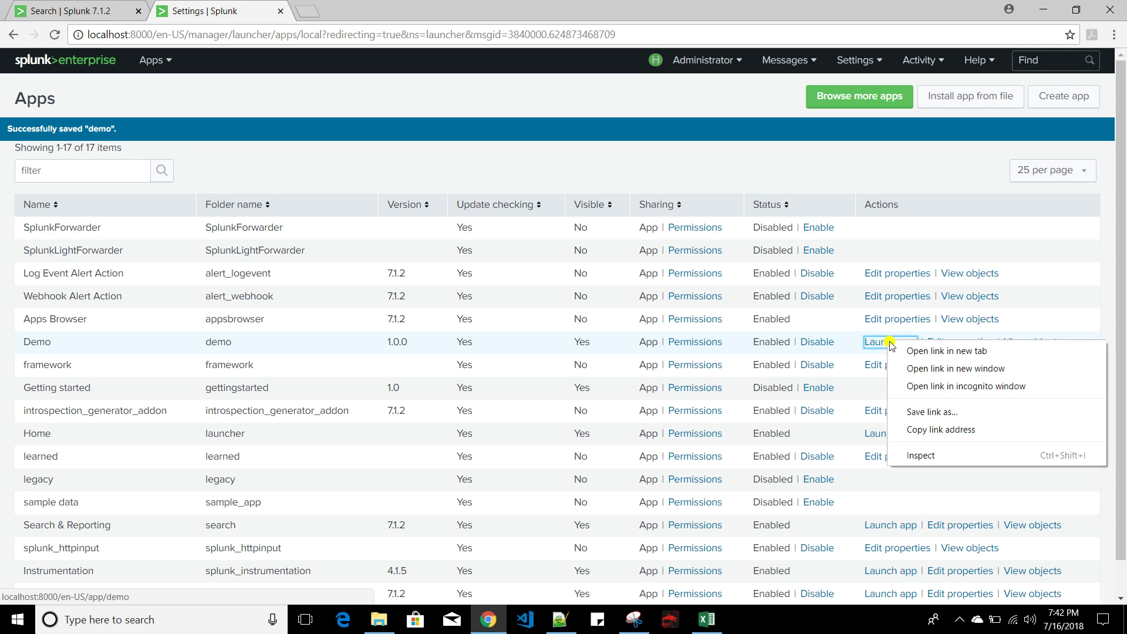
{"action": "left_click", "coordinate": [916, 354]}
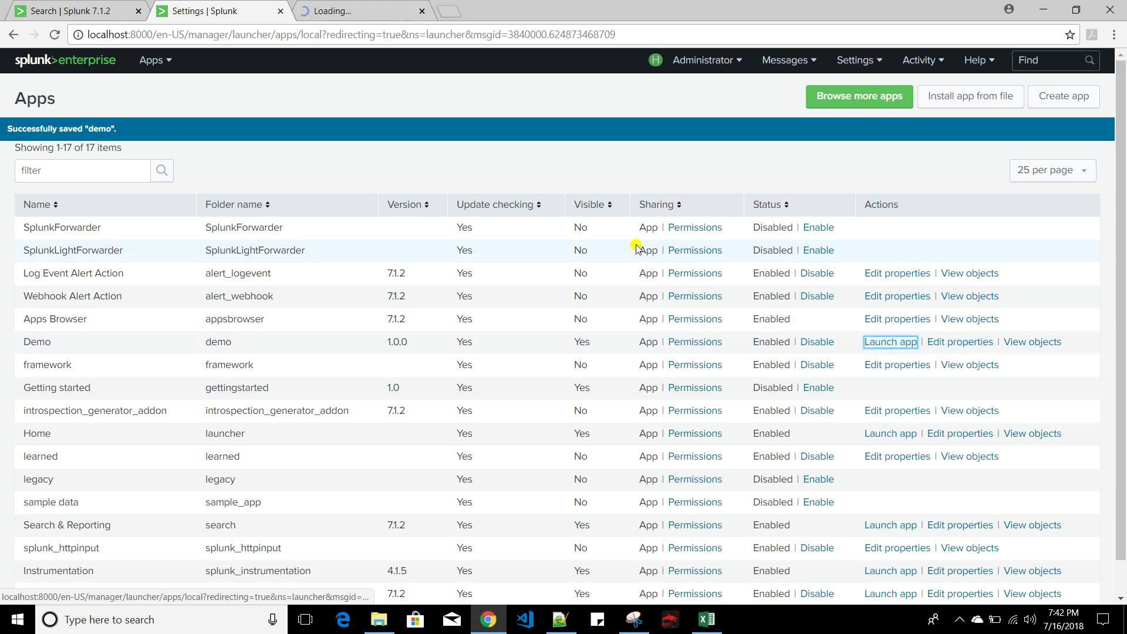
{"action": "left_click", "coordinate": [327, 12]}
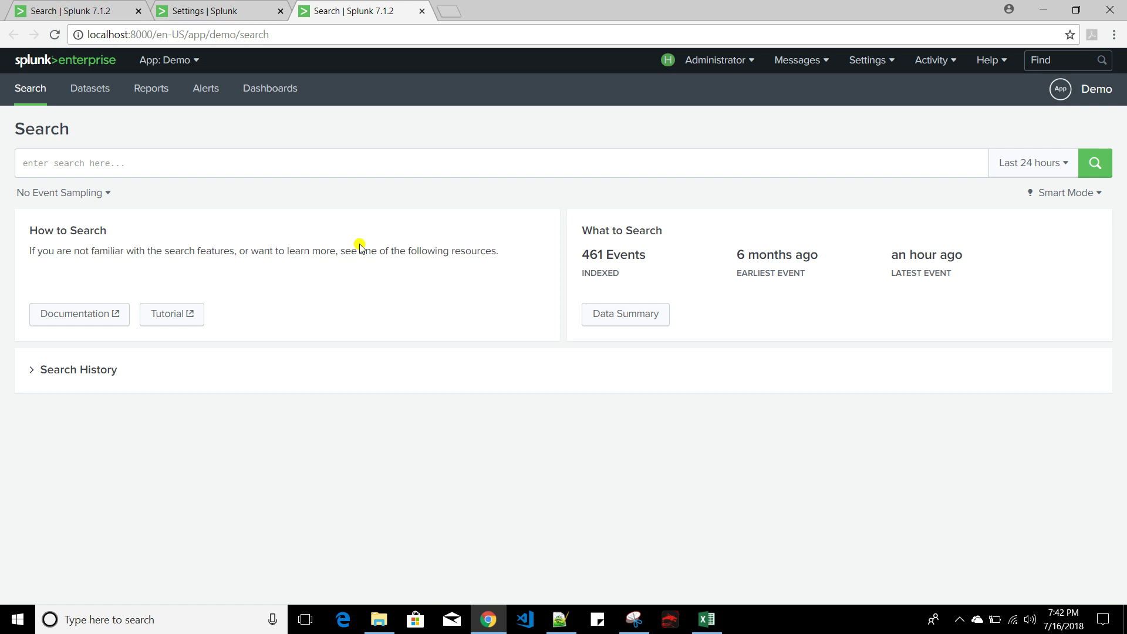
Step: Switch to File Explorer and open the demo app's folder under Splunk\etc\apps
{"action": "left_click", "coordinate": [379, 619]}
{"action": "left_click", "coordinate": [294, 47]}
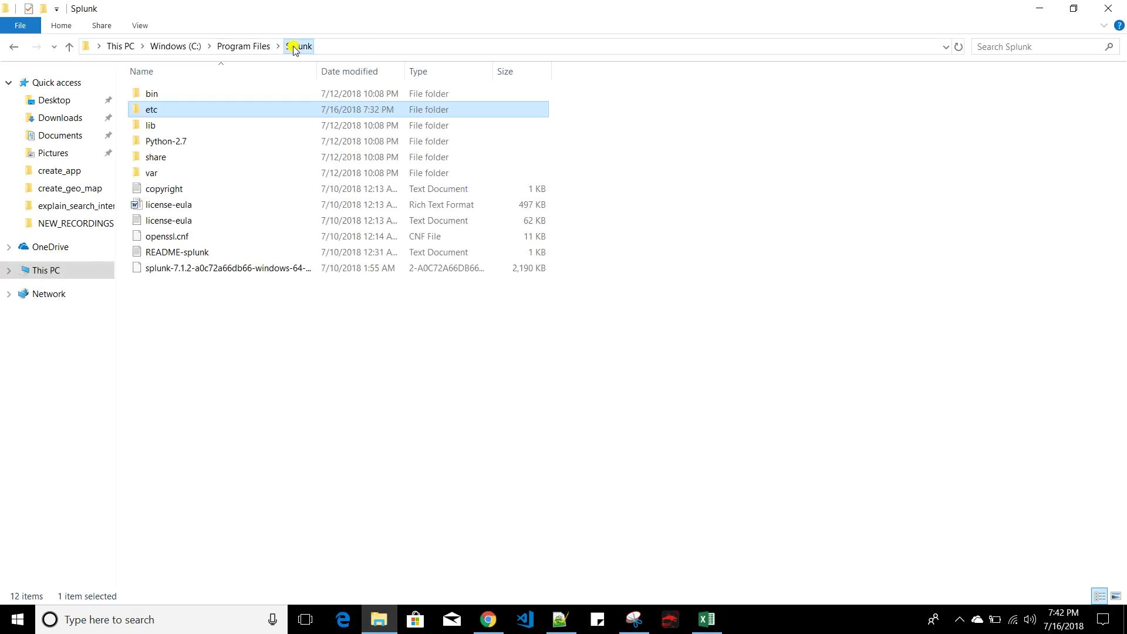
{"action": "double_click", "coordinate": [173, 109]}
{"action": "double_click", "coordinate": [173, 91]}
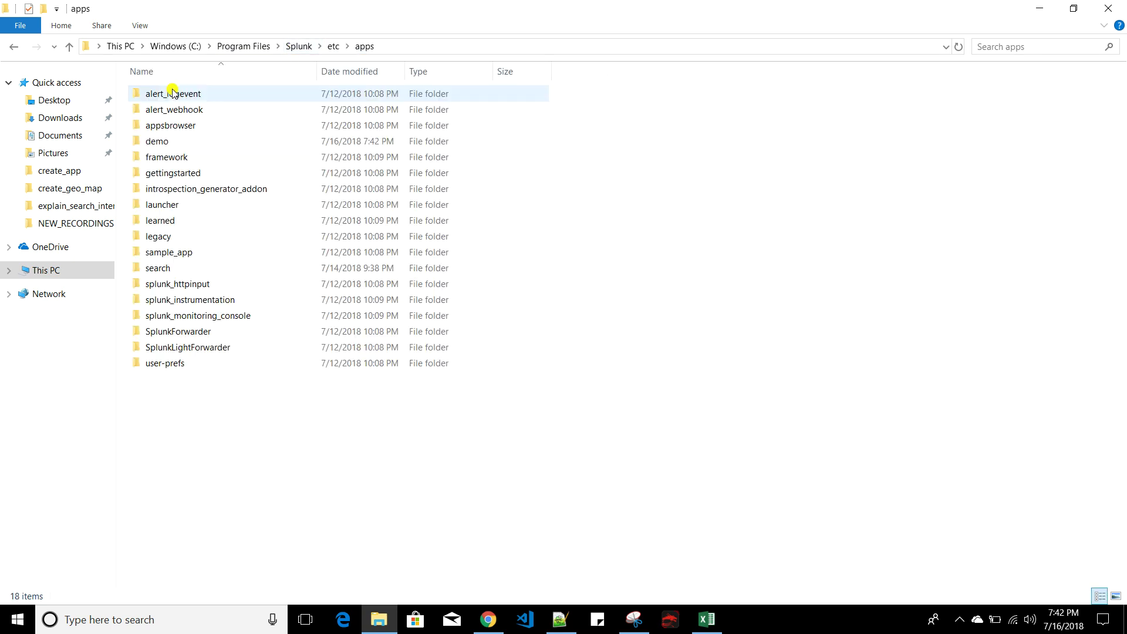
{"action": "double_click", "coordinate": [161, 146]}
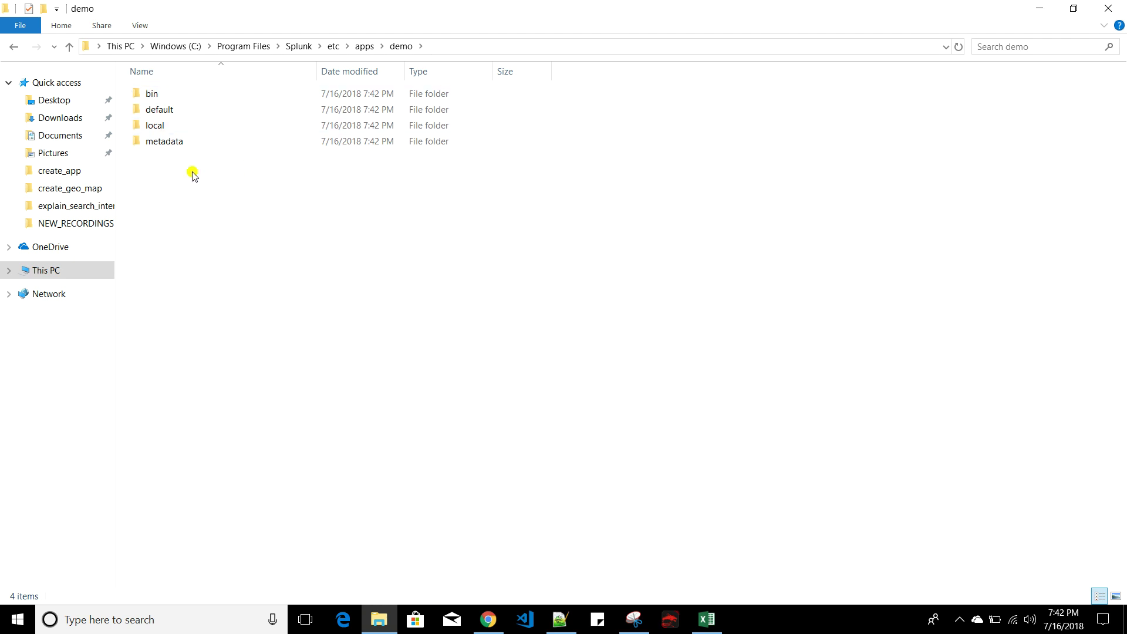
Step: Look through the demo app's bin and default folders and return to the demo folder
{"action": "double_click", "coordinate": [167, 91]}
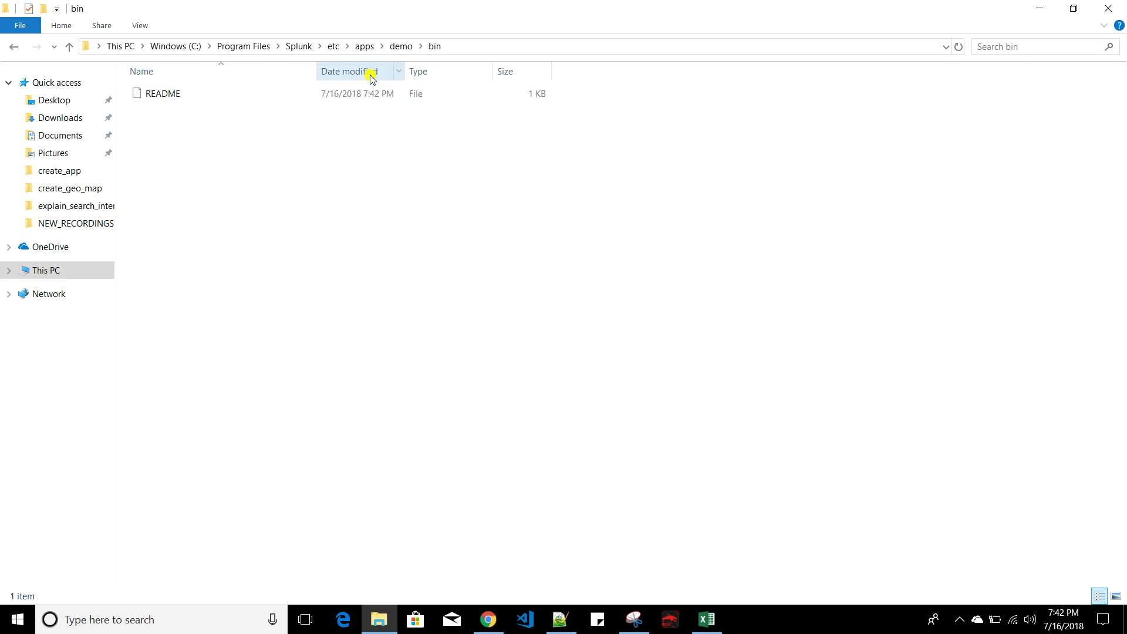
{"action": "left_click", "coordinate": [401, 46]}
{"action": "double_click", "coordinate": [173, 111]}
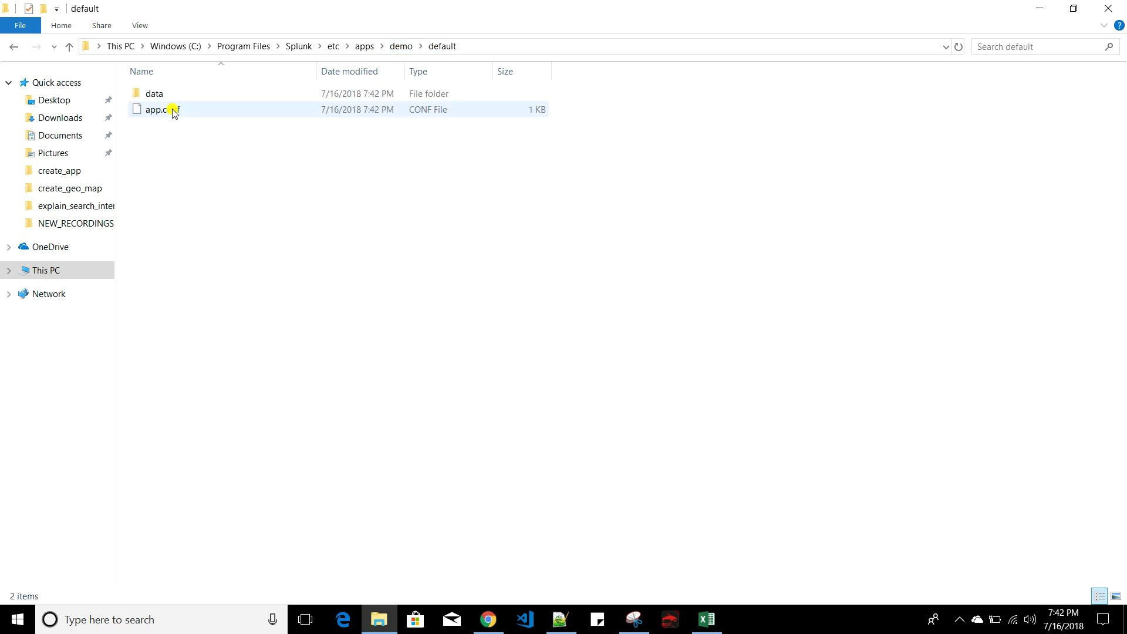
{"action": "left_click", "coordinate": [401, 46]}
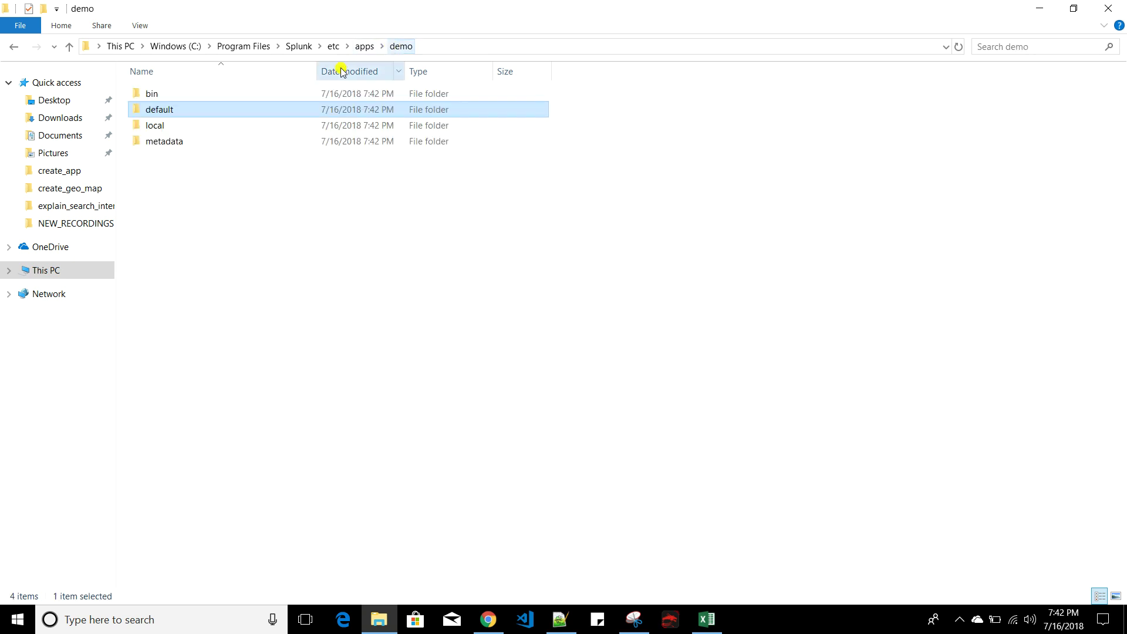
{"action": "left_click", "coordinate": [180, 126]}
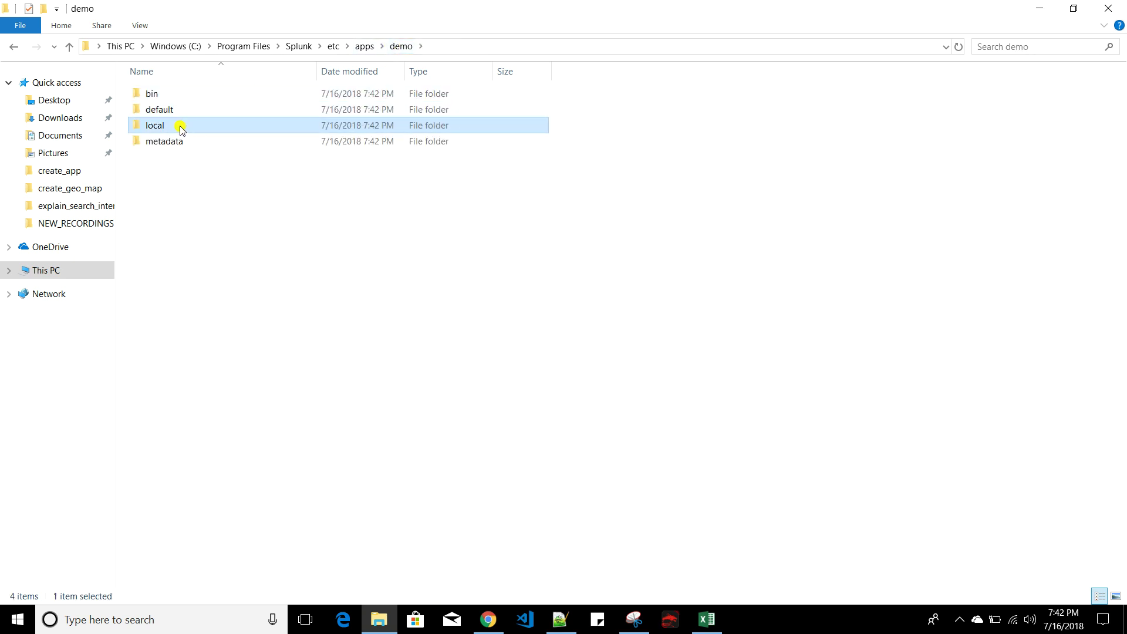
{"action": "left_click", "coordinate": [178, 95]}
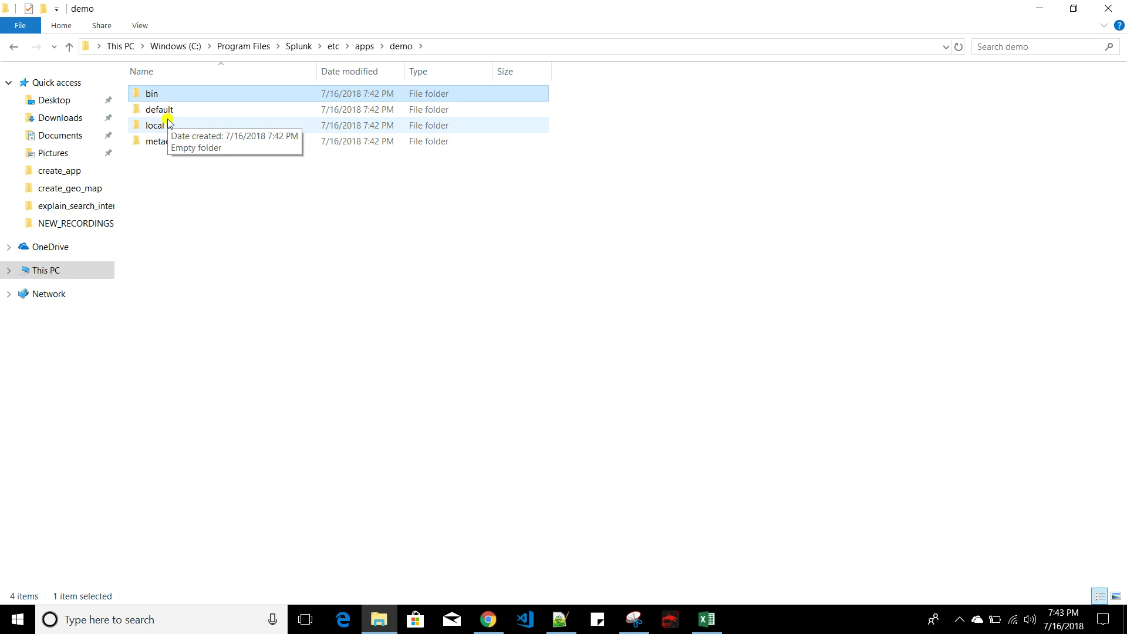
Step: Open app.conf from the demo app's default folder in Notepad++
{"action": "double_click", "coordinate": [182, 110]}
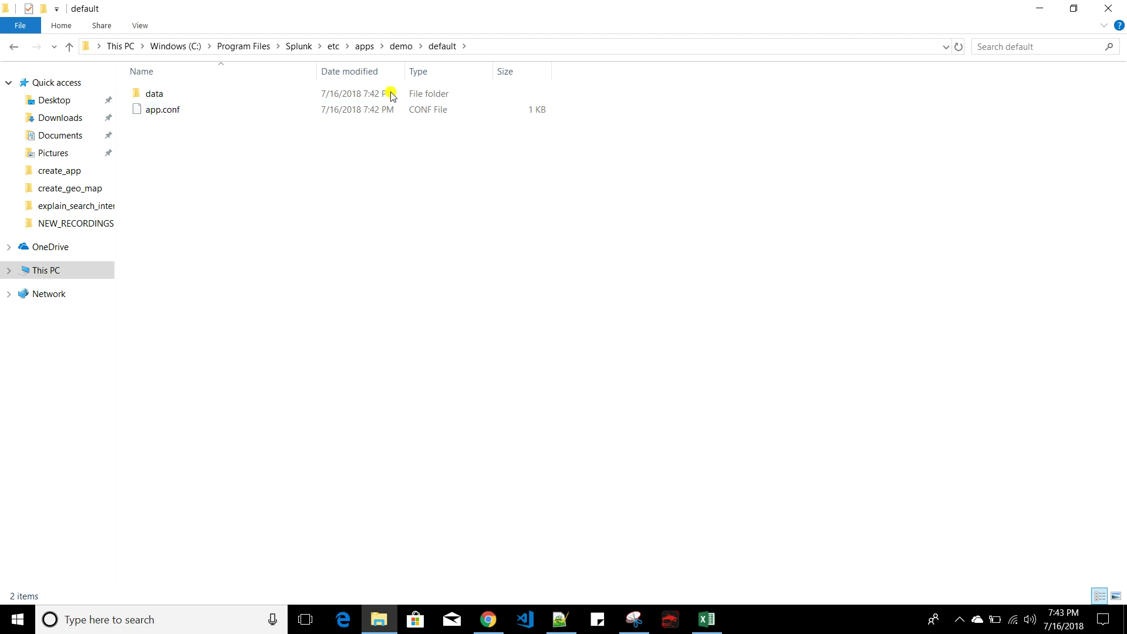
{"action": "right_click", "coordinate": [155, 111]}
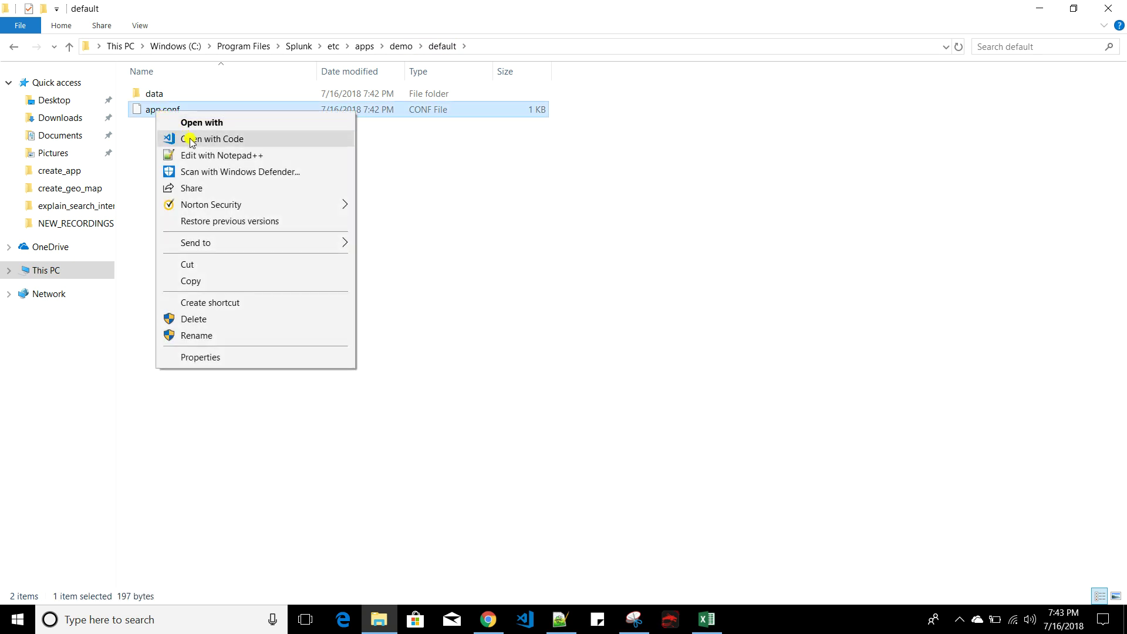
{"action": "left_click", "coordinate": [211, 156]}
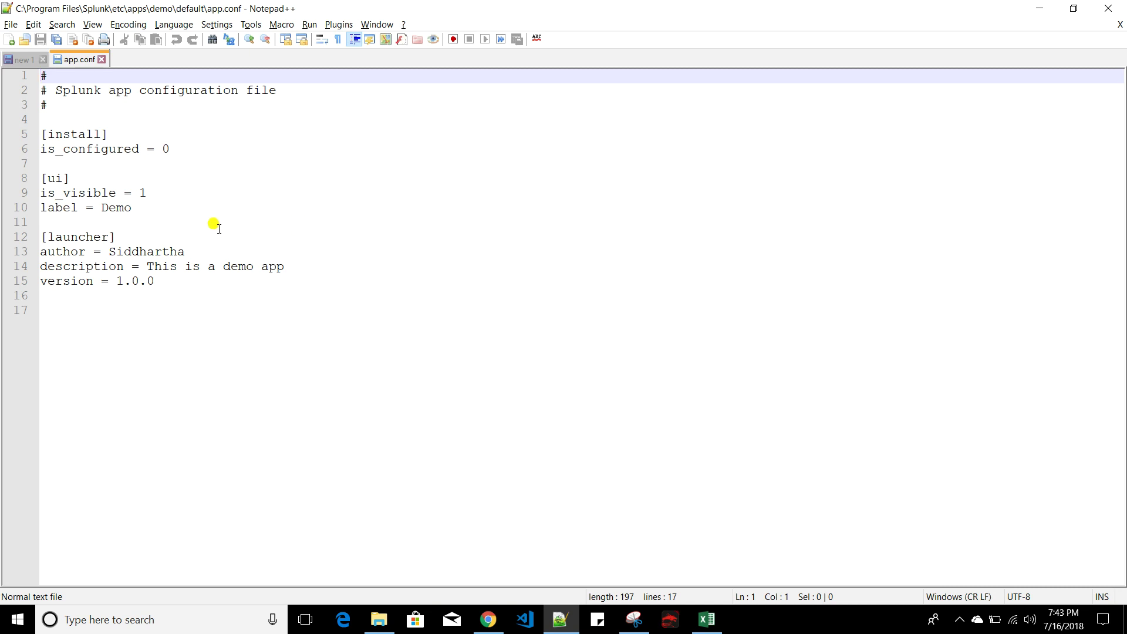
Step: Examine the author, description, version, visibility and label settings in app.conf, then close the file and return to File Explorer
{"action": "double_click", "coordinate": [150, 251]}
{"action": "left_click_drag", "start_coordinate": [147, 266], "coordinate": [284, 267]}
{"action": "double_click", "coordinate": [135, 281]}
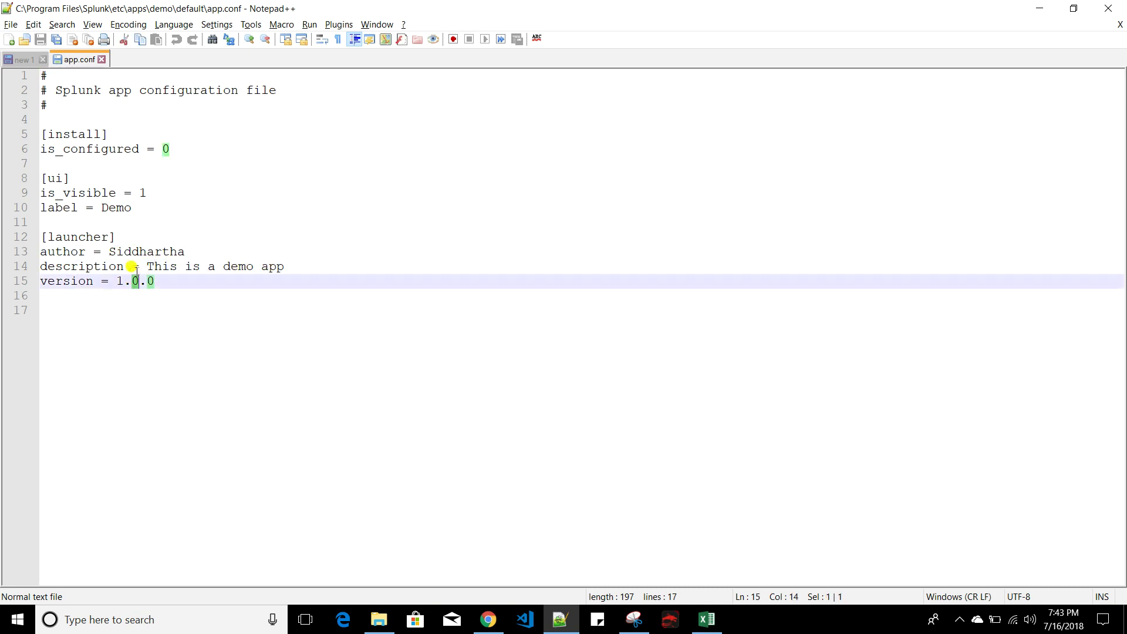
{"action": "double_click", "coordinate": [143, 192]}
{"action": "double_click", "coordinate": [111, 207]}
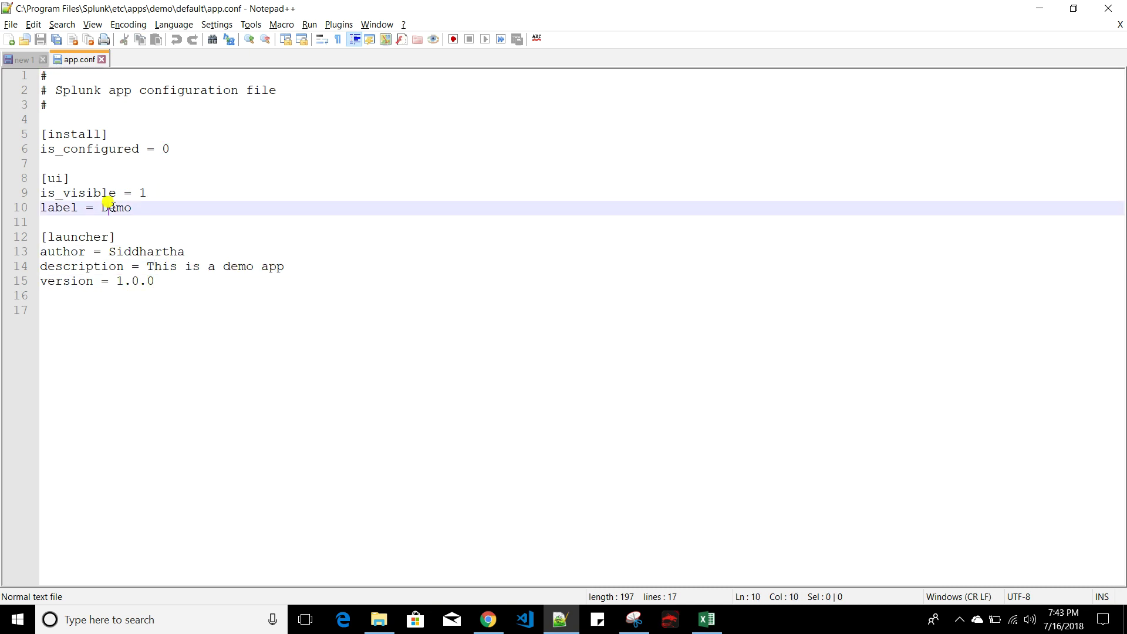
{"action": "left_click", "coordinate": [102, 59]}
{"action": "key", "text": "alt+Tab"}
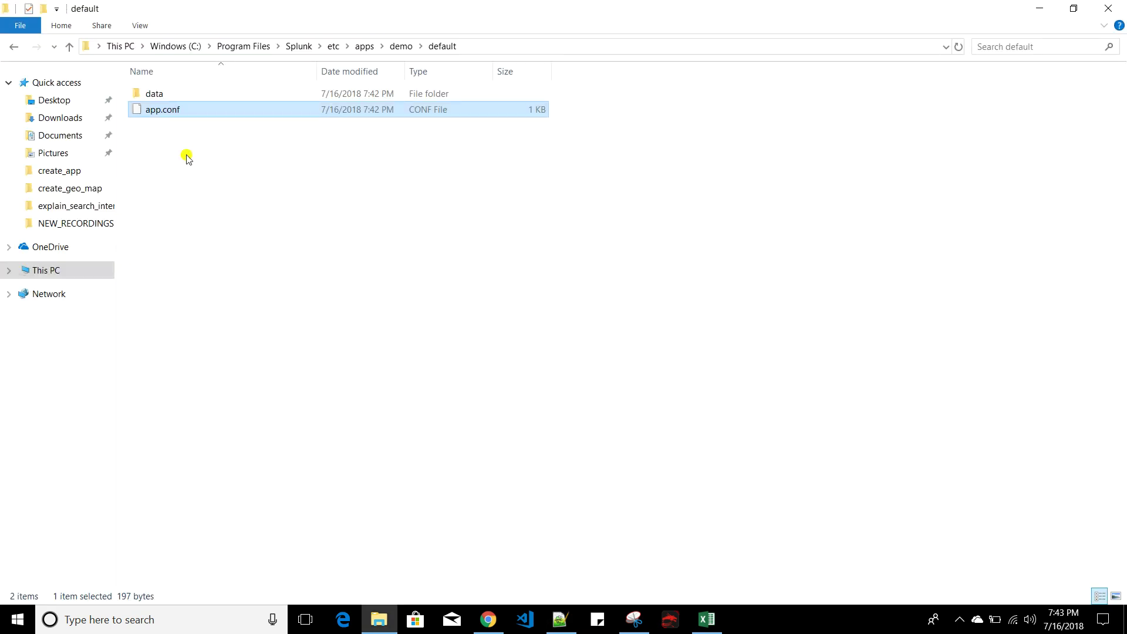
Step: Browse into default\data\ui and inspect the contents of the views and nav folders
{"action": "double_click", "coordinate": [169, 96]}
{"action": "double_click", "coordinate": [171, 97]}
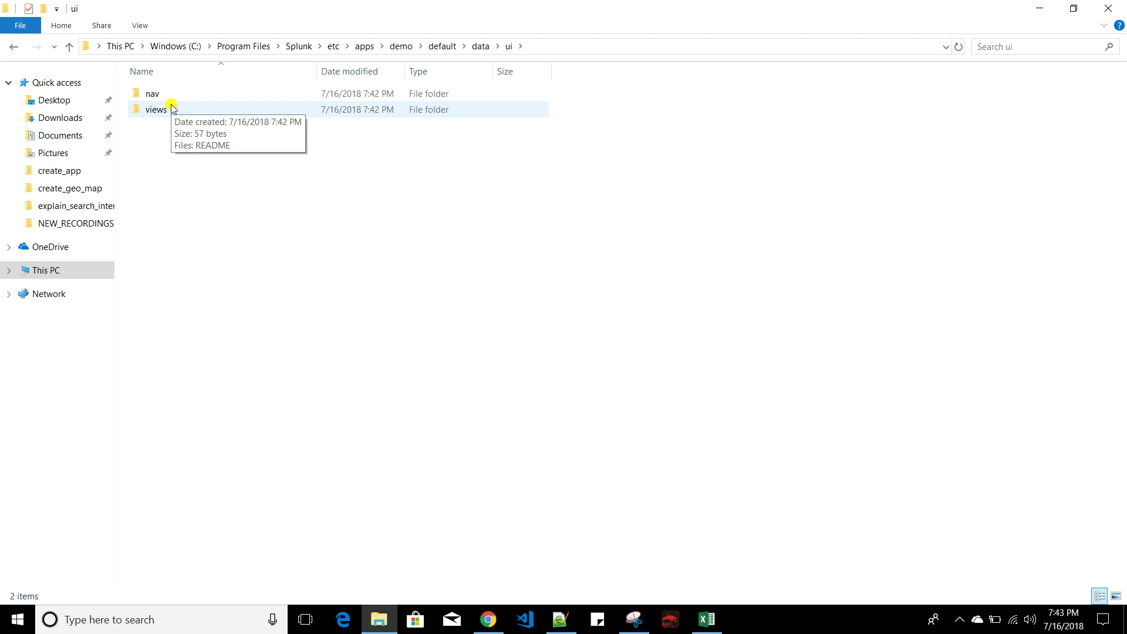
{"action": "double_click", "coordinate": [156, 109]}
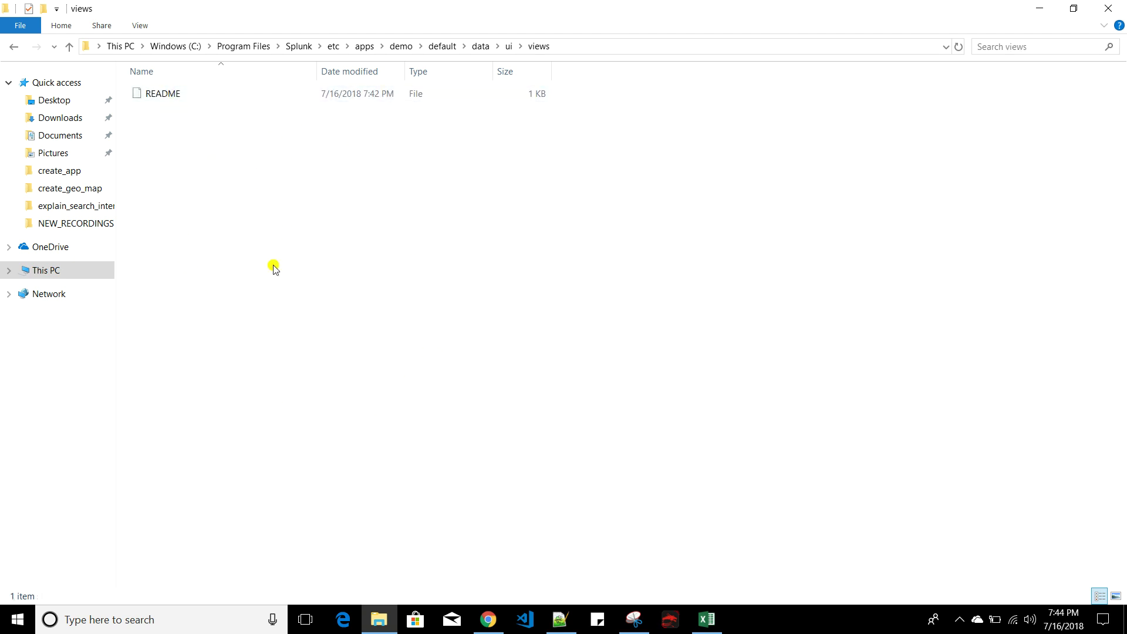
{"action": "left_click", "coordinate": [508, 46]}
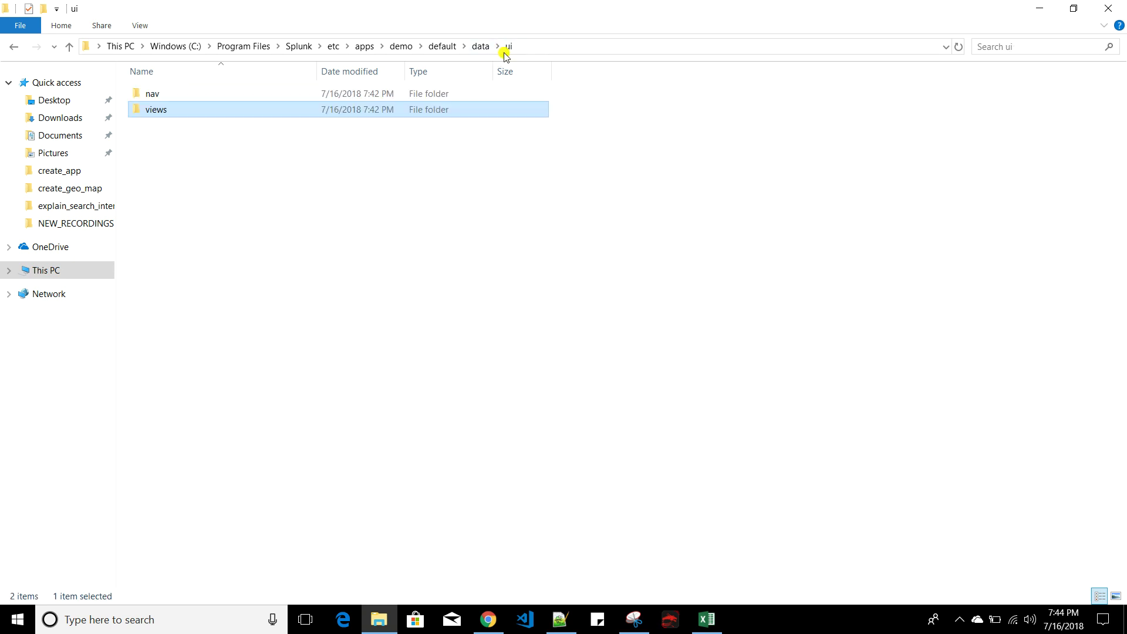
{"action": "double_click", "coordinate": [202, 92]}
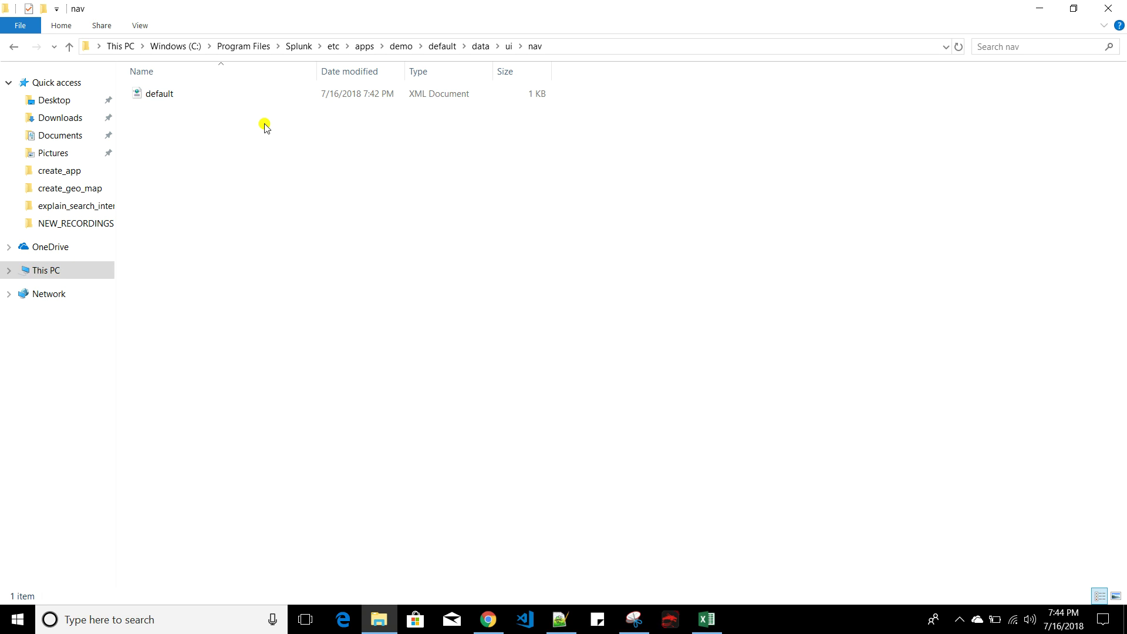
Step: Open the default XML file from the nav folder in Notepad++
{"action": "left_click", "coordinate": [161, 95]}
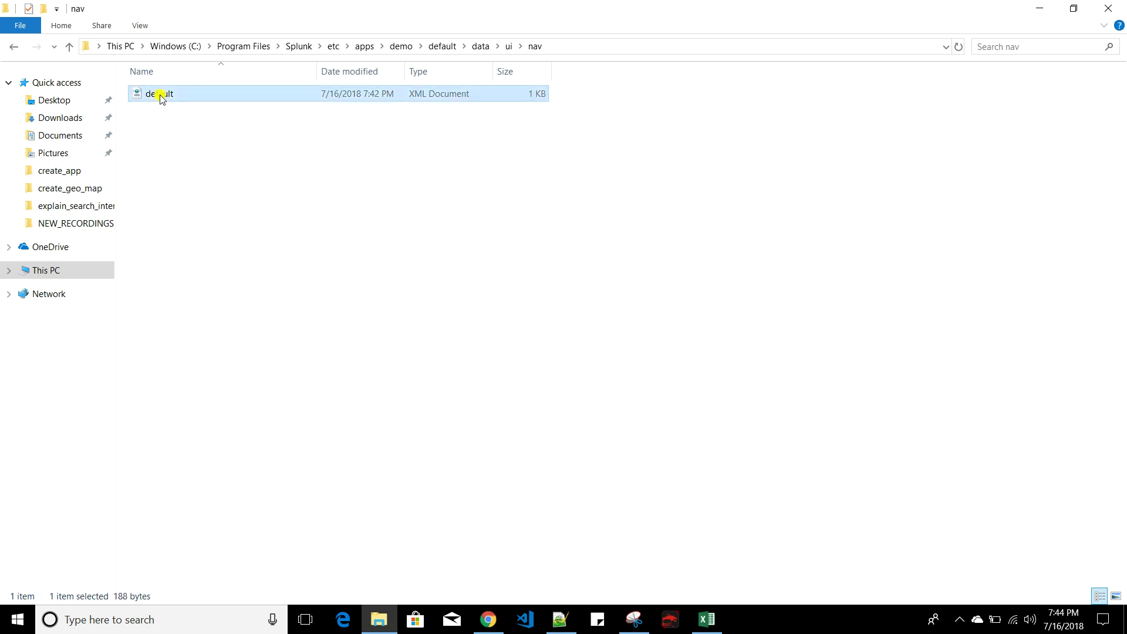
{"action": "right_click", "coordinate": [161, 96]}
{"action": "left_click", "coordinate": [221, 156]}
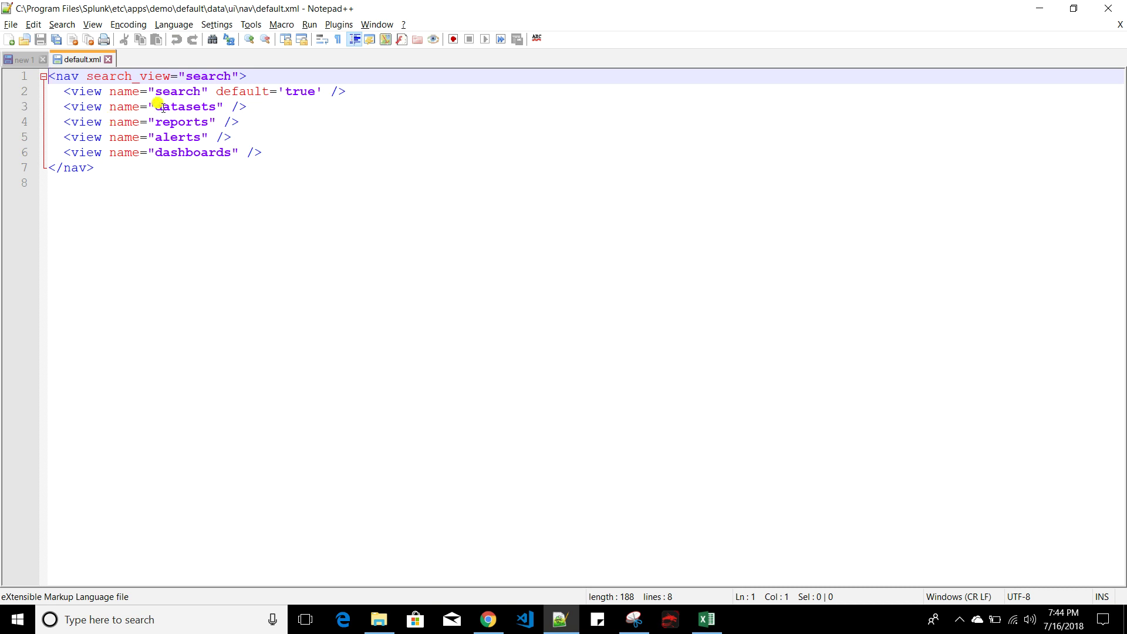
Step: Examine the search, datasets, reports, alerts and dashboards view entries in default.xml
{"action": "left_click", "coordinate": [64, 94]}
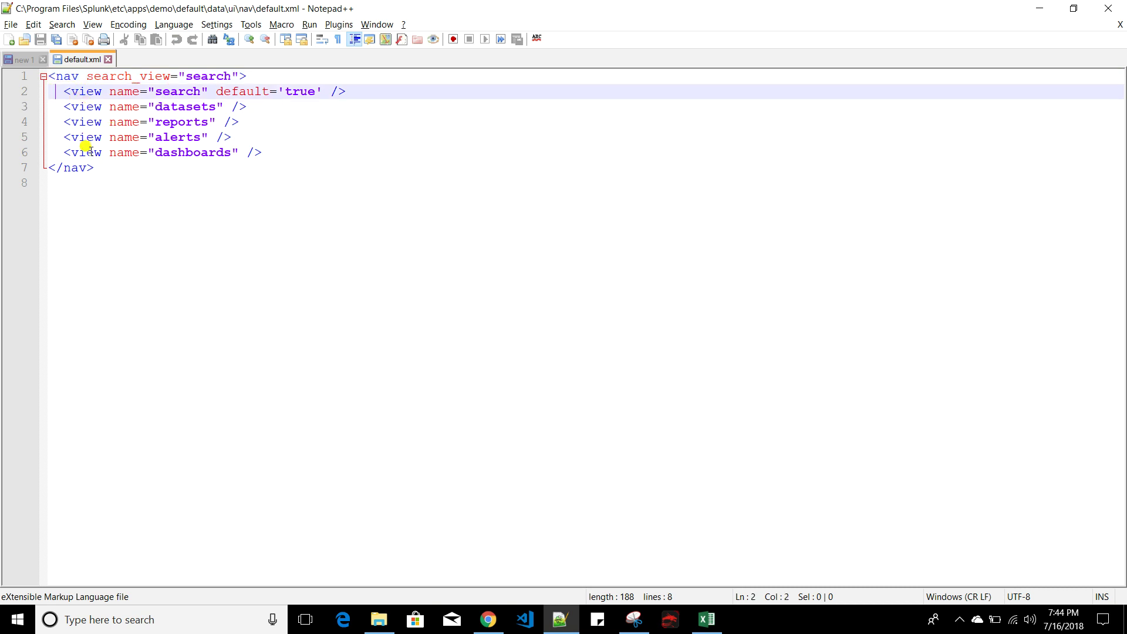
{"action": "double_click", "coordinate": [173, 91]}
{"action": "double_click", "coordinate": [181, 107]}
{"action": "double_click", "coordinate": [173, 121]}
{"action": "left_click", "coordinate": [171, 137]}
{"action": "double_click", "coordinate": [175, 136]}
{"action": "double_click", "coordinate": [191, 153]}
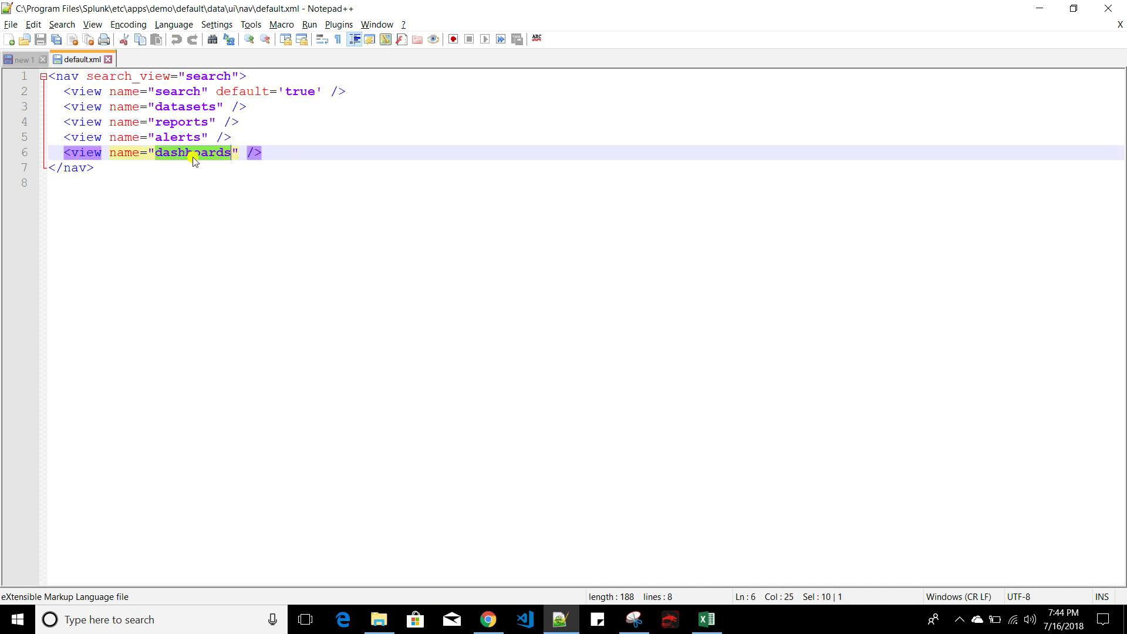
Step: Switch to Chrome and list the Demo (demo) app's navigation menus in Splunk's user interface settings
{"action": "left_click", "coordinate": [495, 618]}
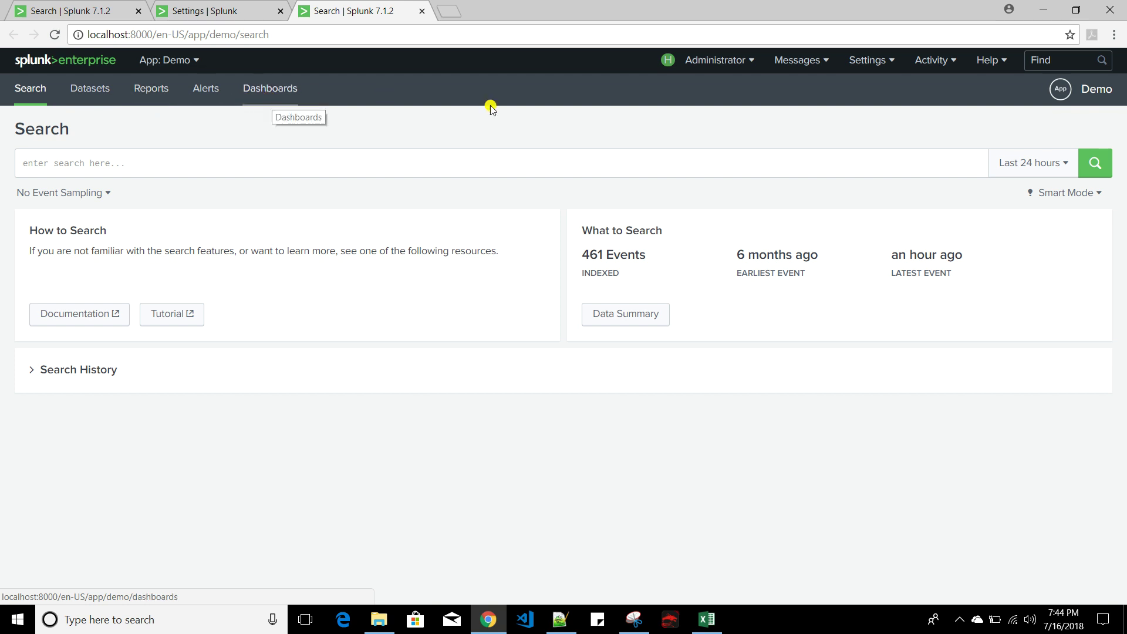
{"action": "left_click", "coordinate": [889, 66]}
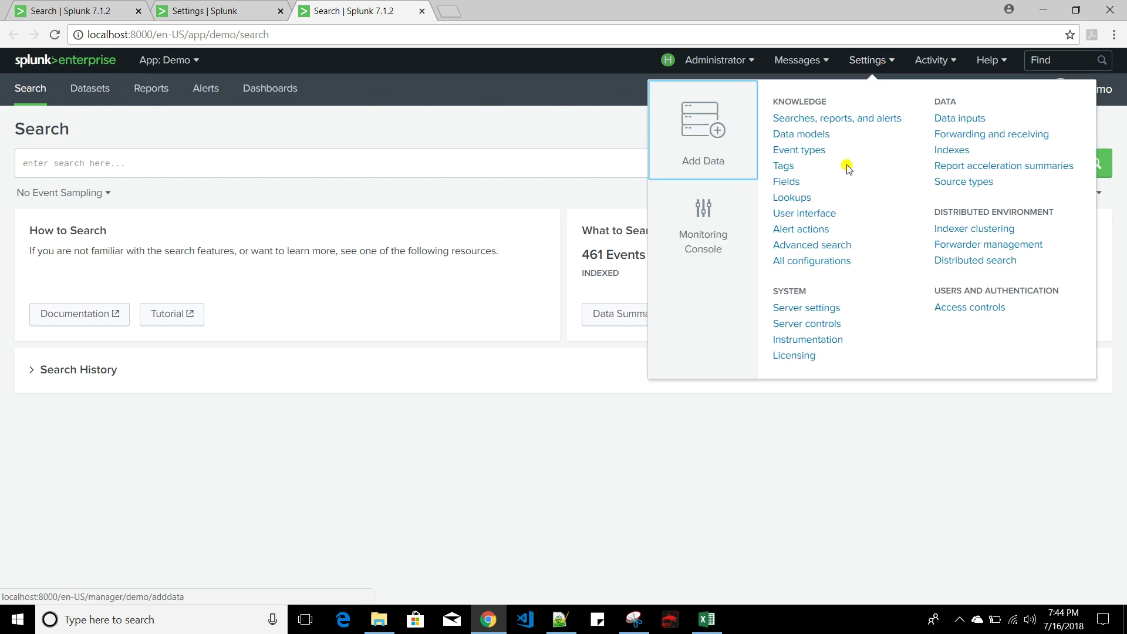
{"action": "right_click", "coordinate": [807, 217]}
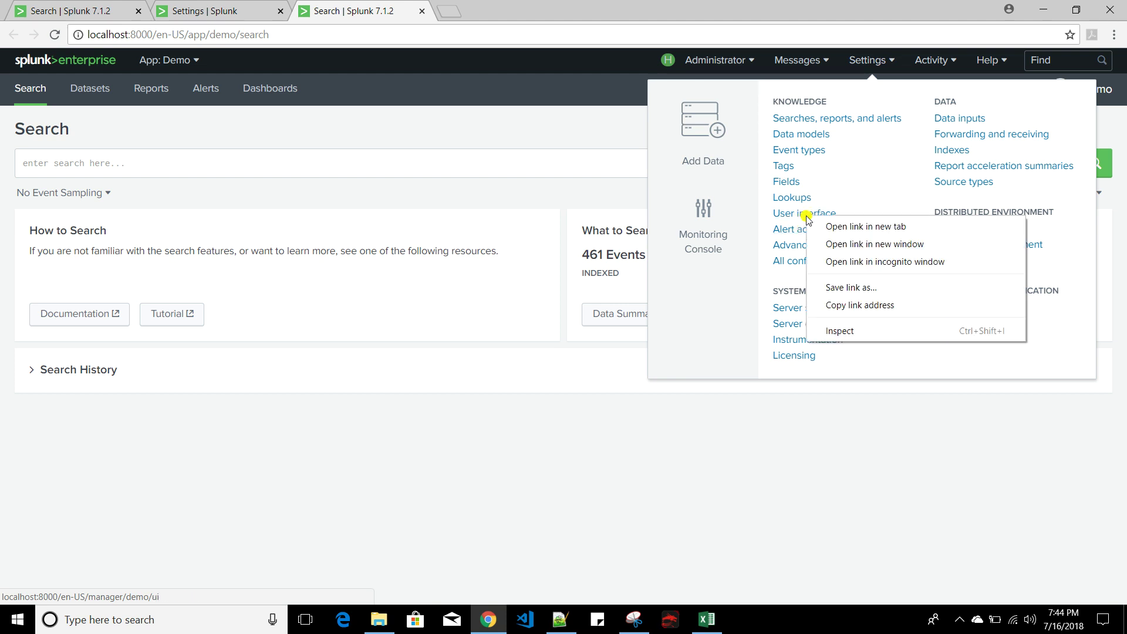
{"action": "left_click", "coordinate": [793, 214]}
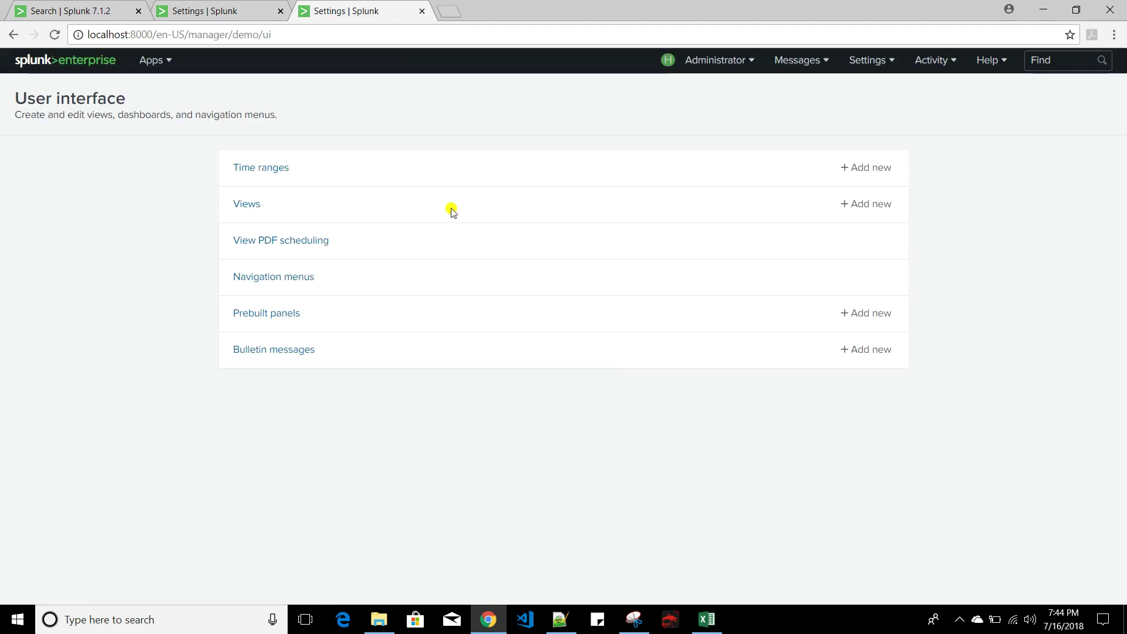
{"action": "left_click", "coordinate": [284, 277]}
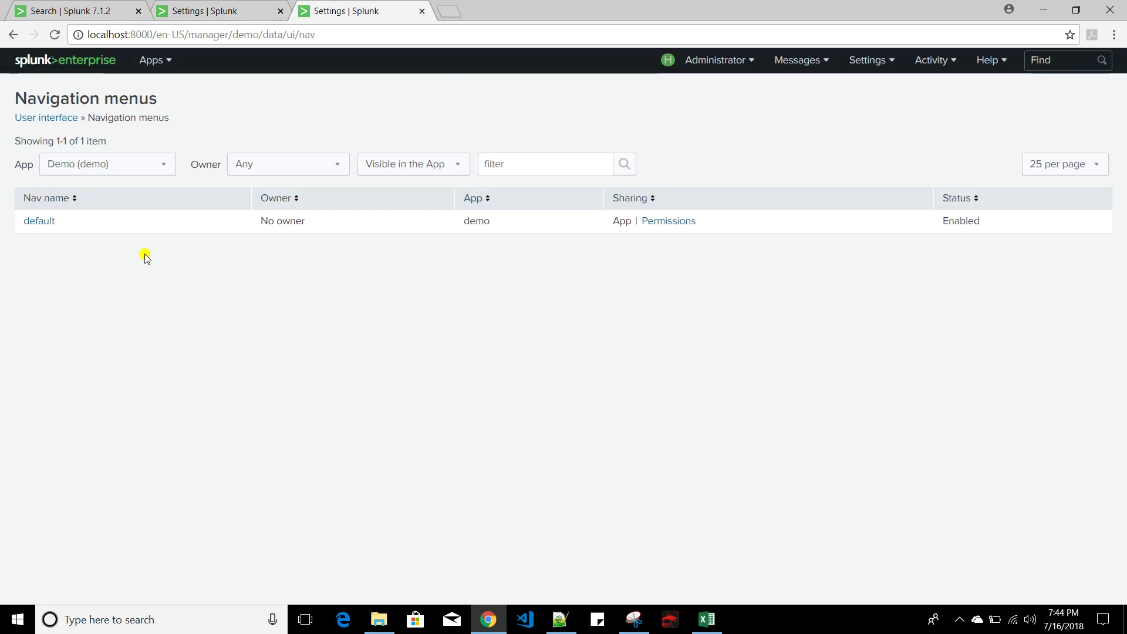
{"action": "left_click", "coordinate": [95, 166]}
{"action": "left_click", "coordinate": [102, 236]}
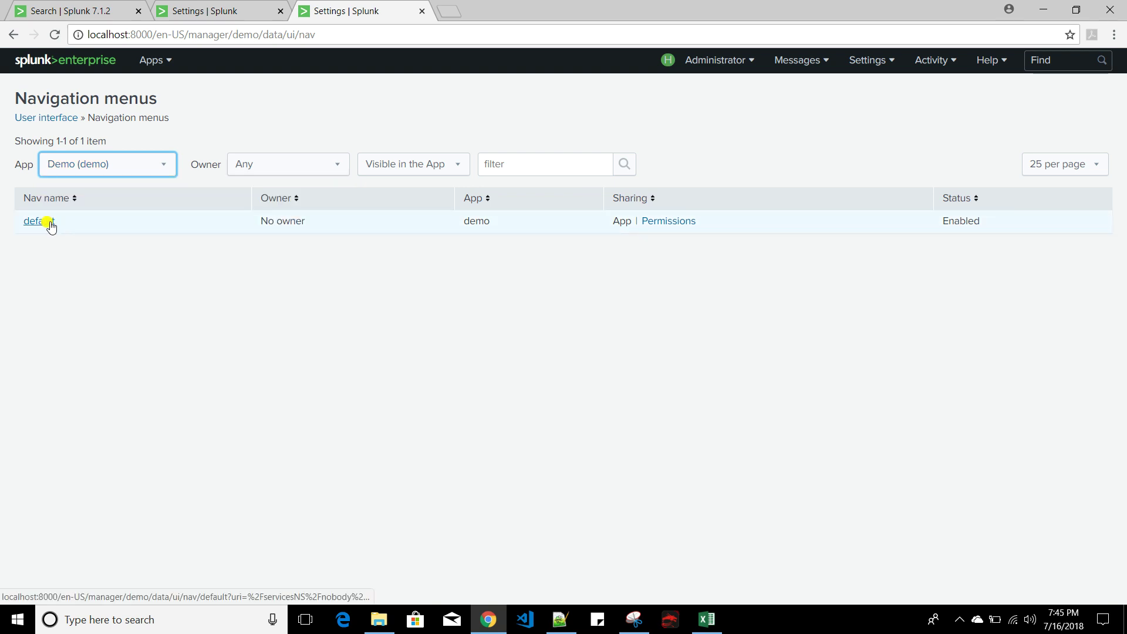
{"action": "left_click", "coordinate": [382, 621]}
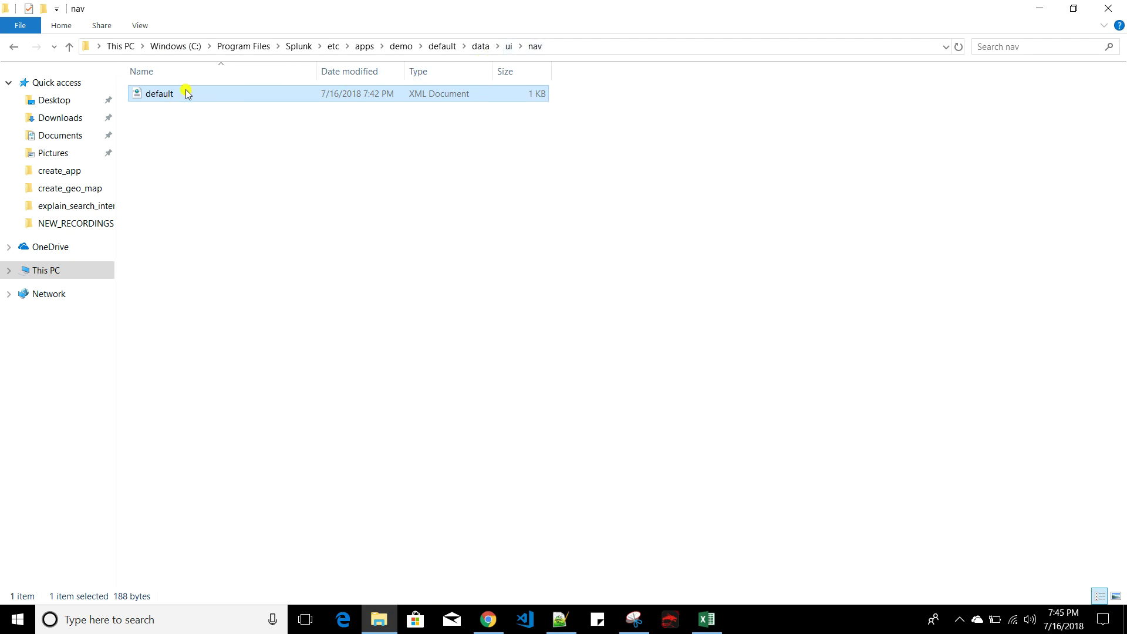
{"action": "key", "text": "alt+Tab"}
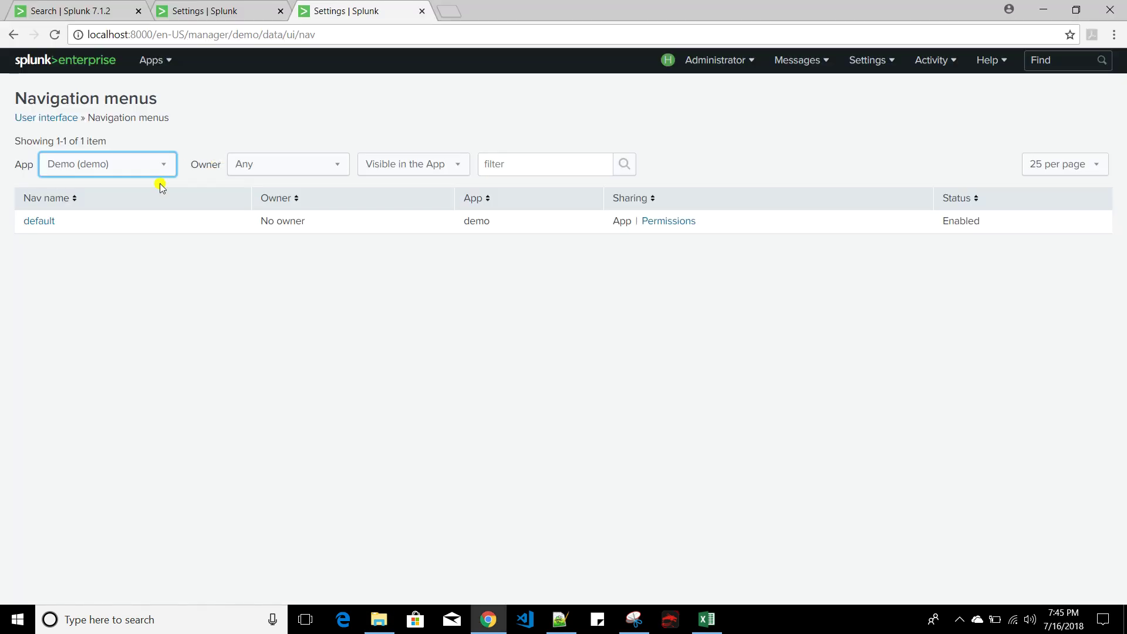
Step: Remove the datasets, reports and alerts views from the default navigation menu XML, save it, and reopen the Demo app
{"action": "left_click", "coordinate": [38, 228]}
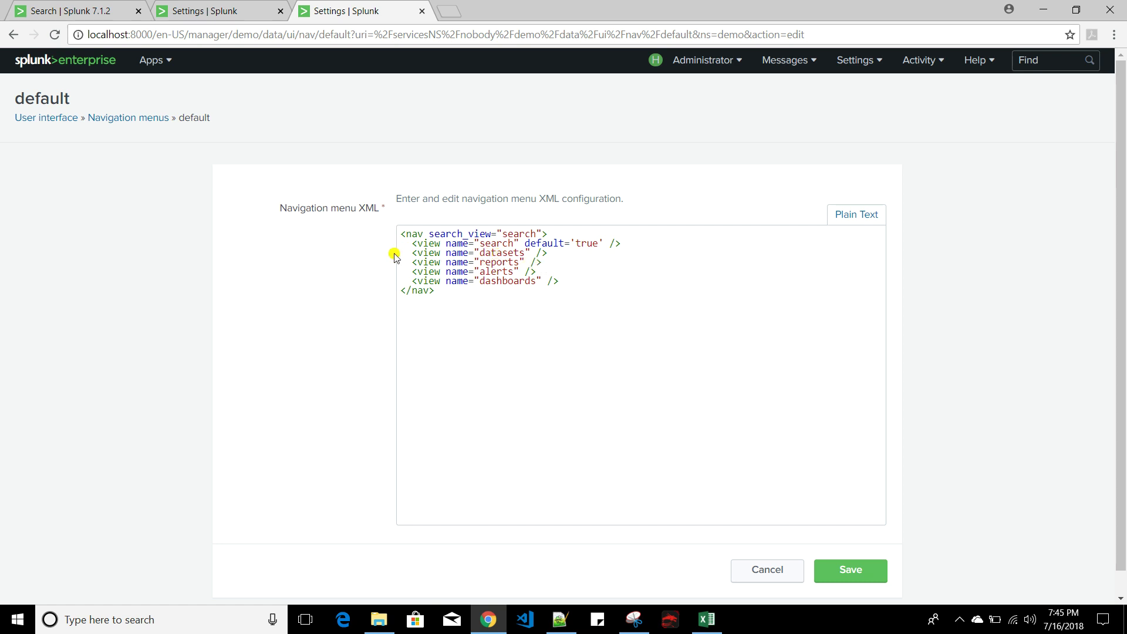
{"action": "left_click_drag", "start_coordinate": [402, 253], "coordinate": [565, 272]}
{"action": "key", "text": "BackSpace"}
{"action": "key", "text": "BackSpace"}
{"action": "left_click", "coordinate": [861, 580]}
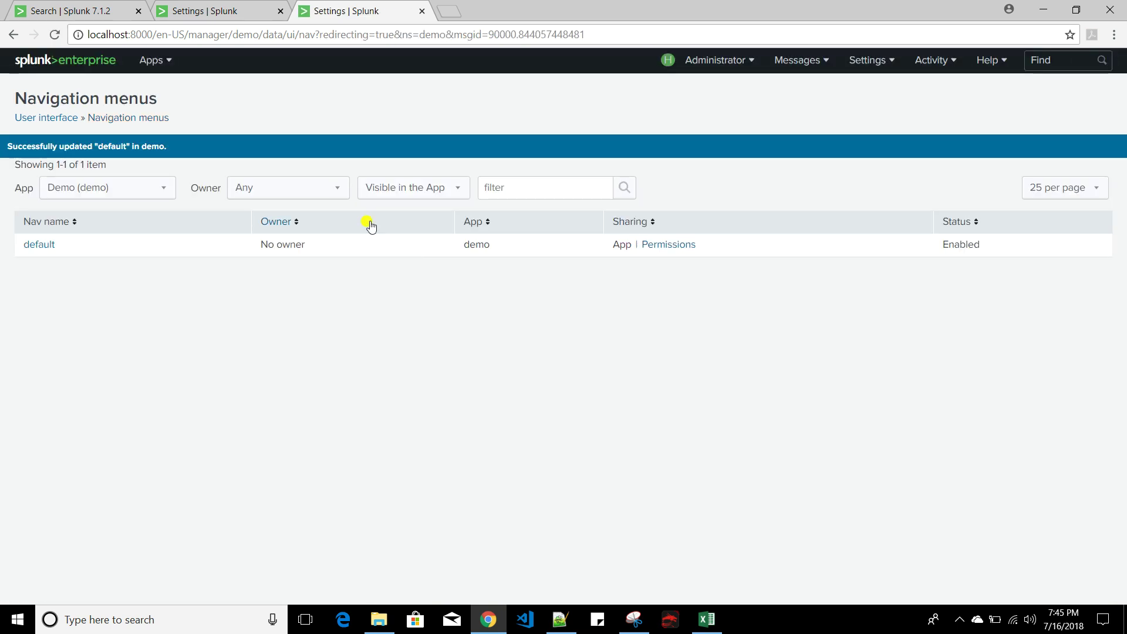
{"action": "left_click", "coordinate": [151, 62]}
{"action": "left_click", "coordinate": [95, 111]}
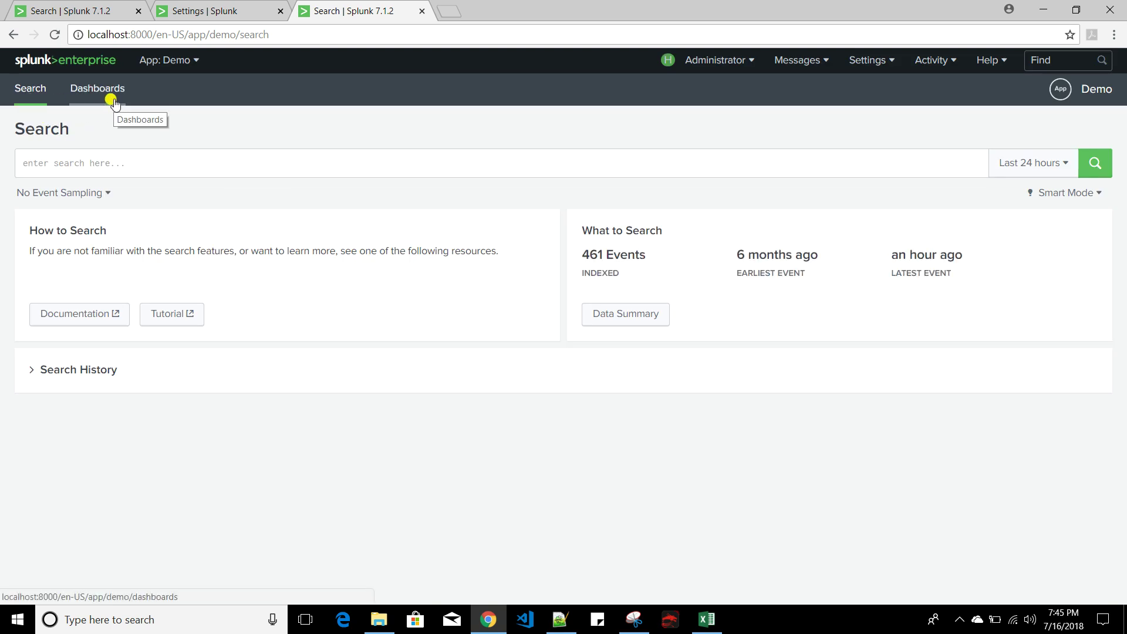
Step: Reopen the nav folder's default XML file in Notepad++ to check its view entries, then return to File Explorer
{"action": "key", "text": "alt+Tab"}
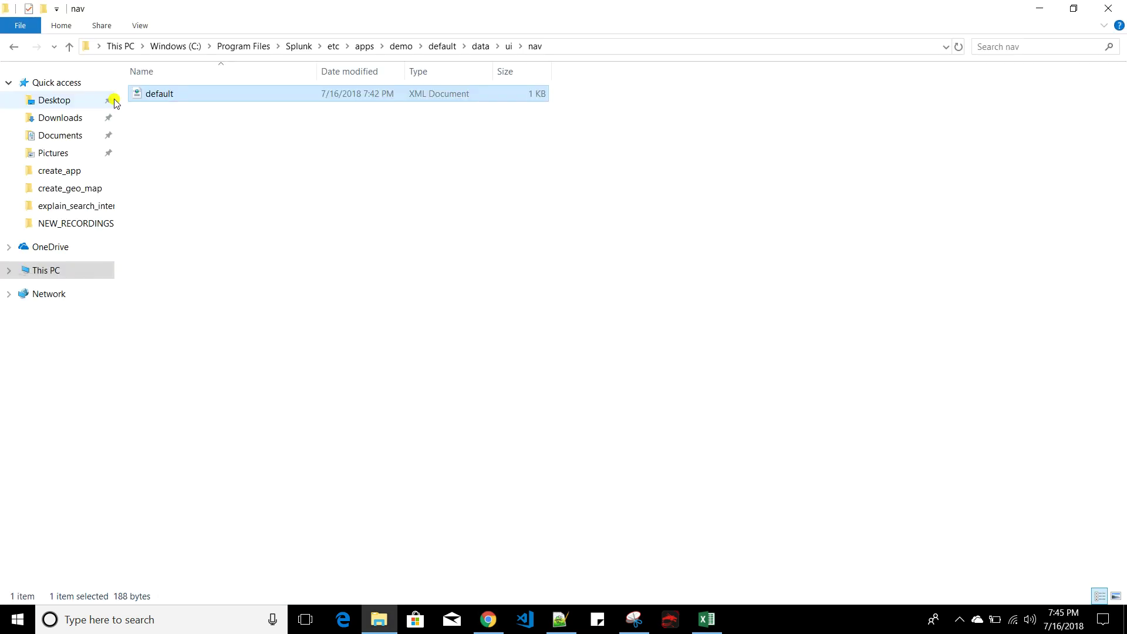
{"action": "left_click", "coordinate": [442, 50]}
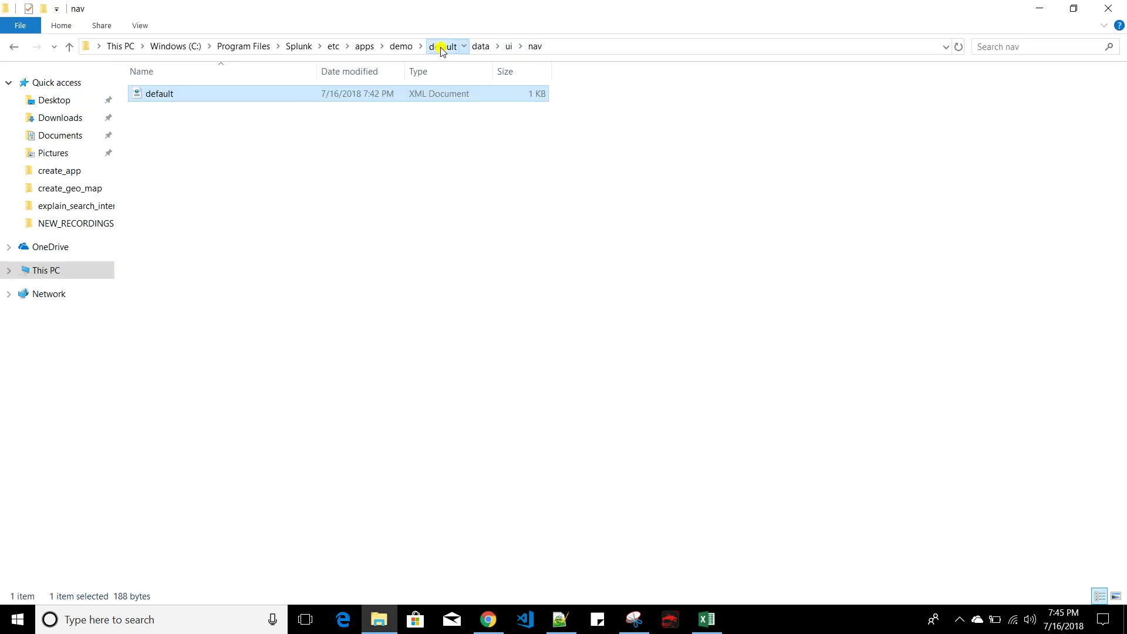
{"action": "double_click", "coordinate": [167, 94]}
{"action": "double_click", "coordinate": [167, 95]}
{"action": "double_click", "coordinate": [167, 95]}
{"action": "right_click", "coordinate": [167, 95]}
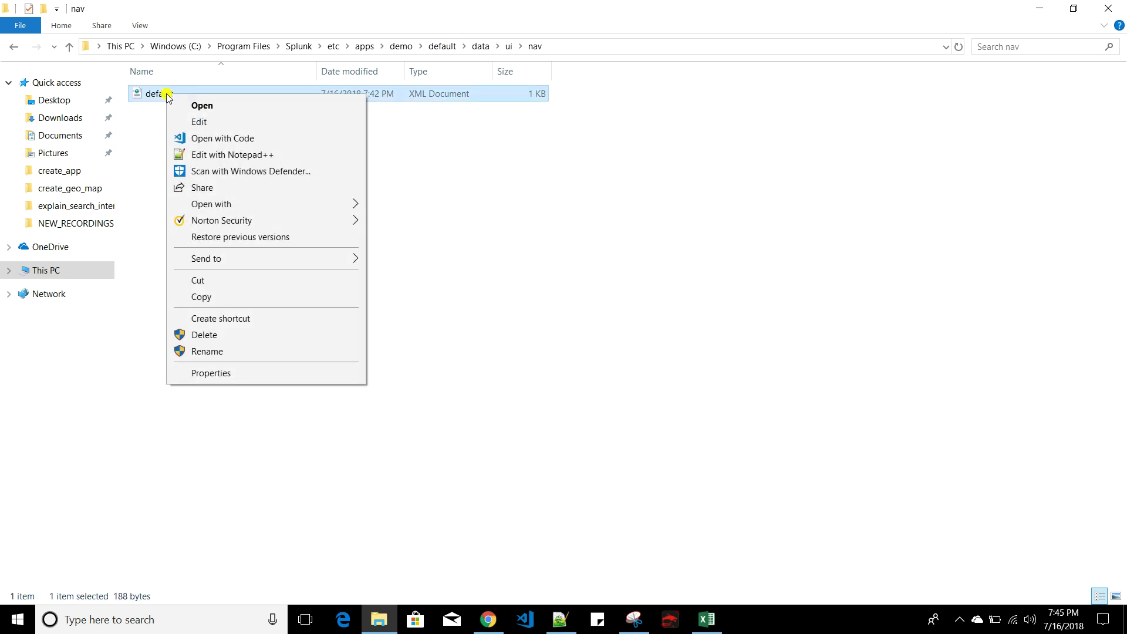
{"action": "left_click", "coordinate": [220, 153]}
{"action": "left_click_drag", "start_coordinate": [95, 167], "coordinate": [33, 83]}
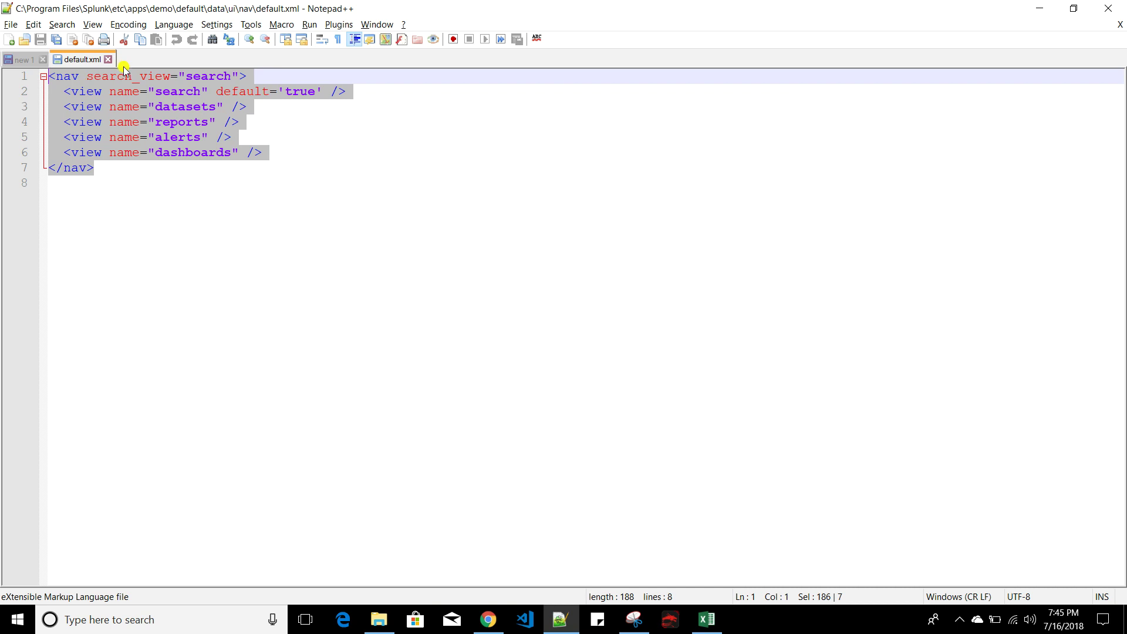
{"action": "key", "text": "alt+Tab"}
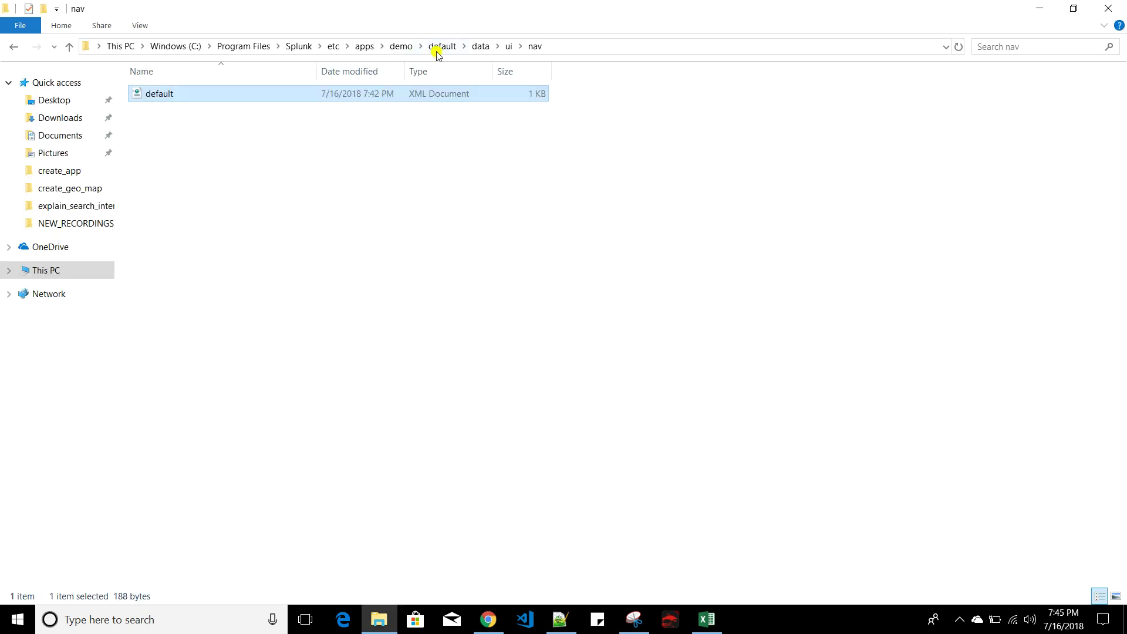
Step: Open the default XML file from the demo app's local\data\ui\nav folder in Notepad++, granting permanent access to the local folder
{"action": "left_click", "coordinate": [402, 46]}
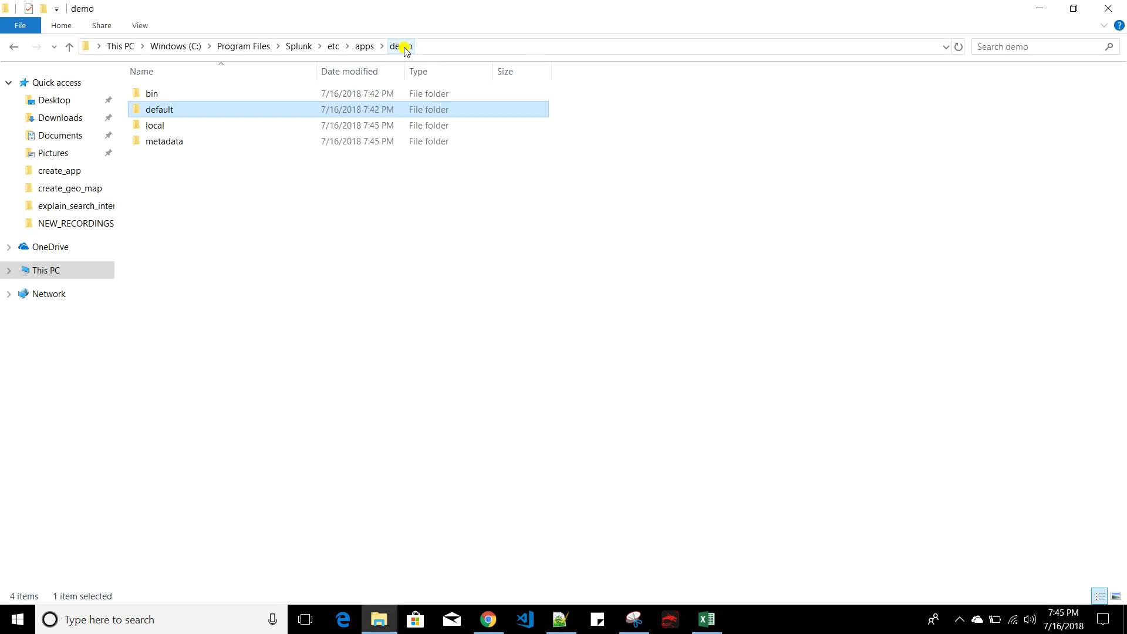
{"action": "double_click", "coordinate": [178, 131]}
{"action": "left_click", "coordinate": [584, 329]}
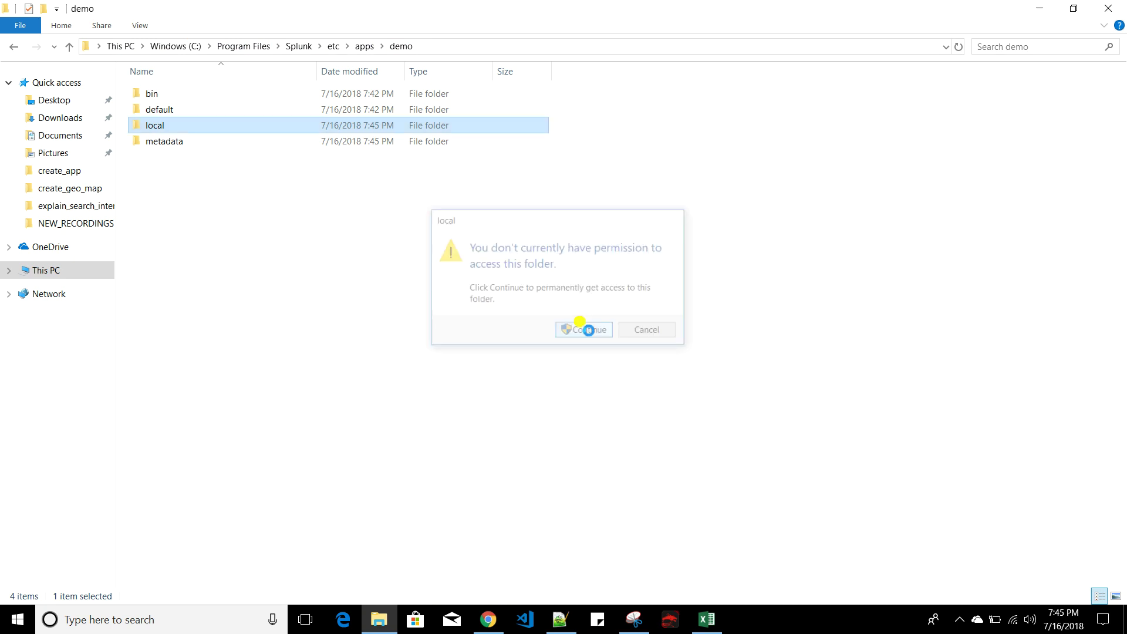
{"action": "double_click", "coordinate": [154, 95]}
{"action": "double_click", "coordinate": [160, 98]}
{"action": "double_click", "coordinate": [160, 98]}
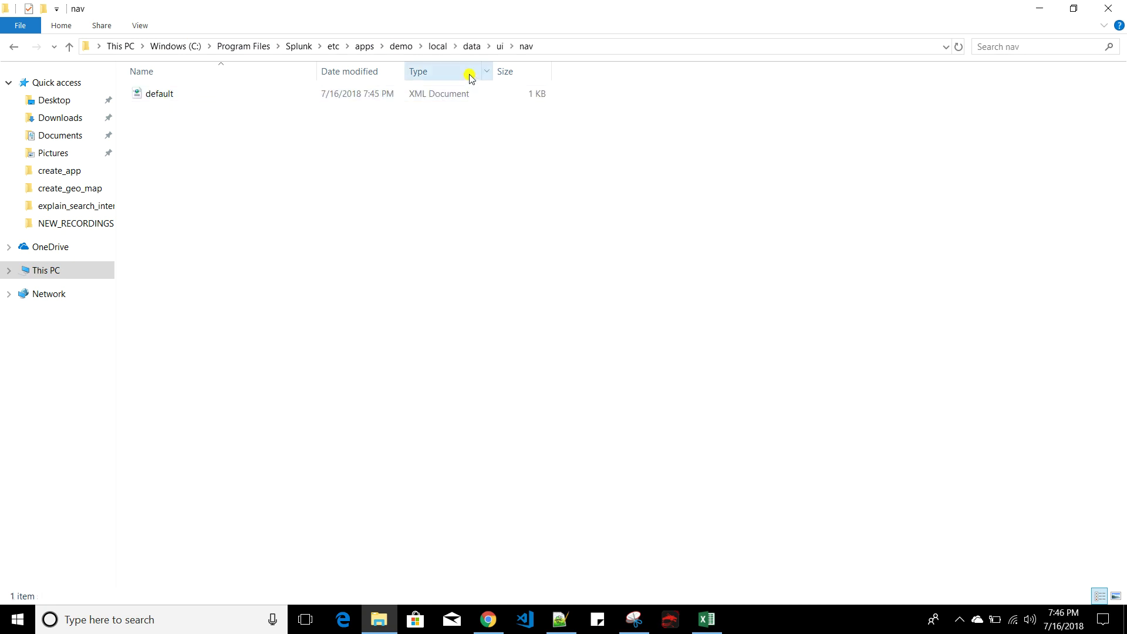
{"action": "right_click", "coordinate": [164, 92]}
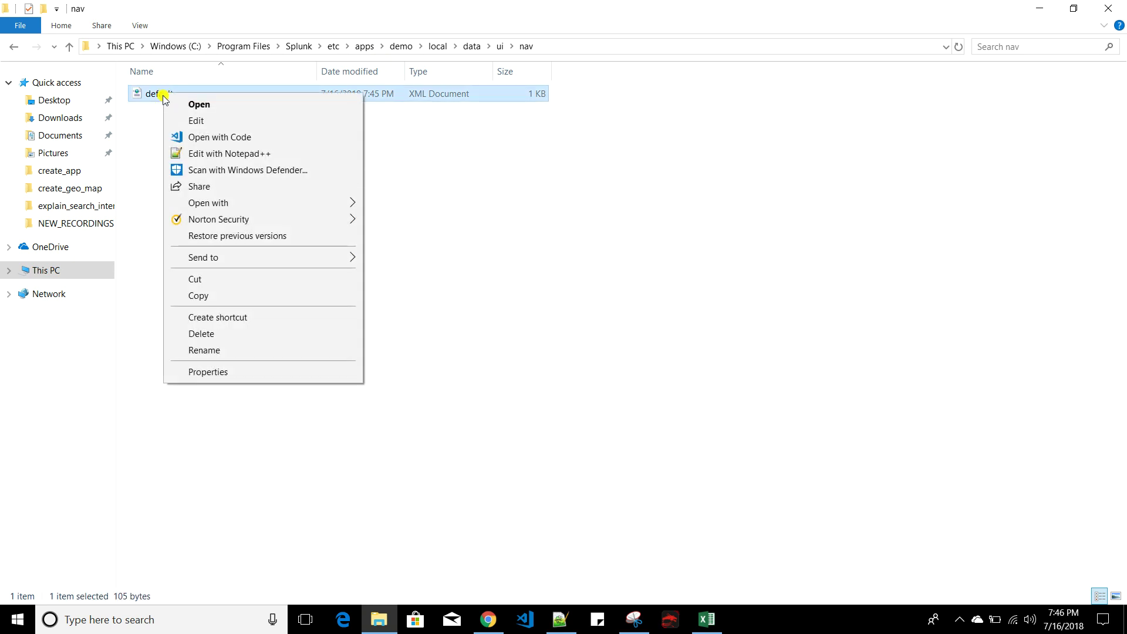
{"action": "left_click", "coordinate": [219, 154]}
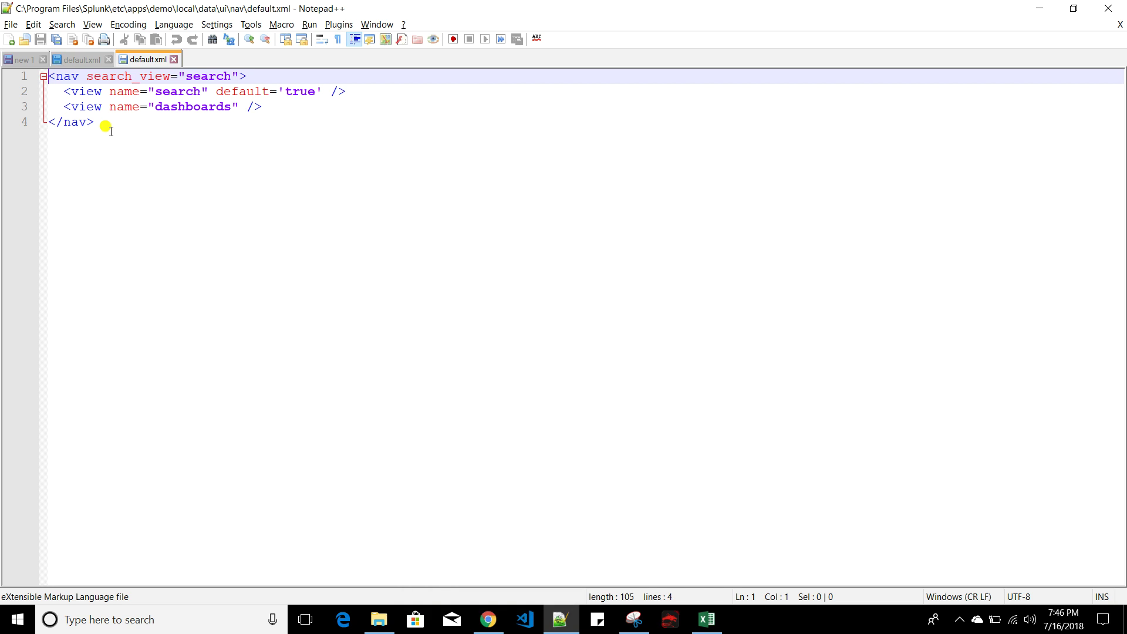
Step: Compare the view entries in the local and default copies of default.xml and close both files
{"action": "left_click_drag", "start_coordinate": [97, 124], "coordinate": [24, 76]}
{"action": "left_click", "coordinate": [82, 59]}
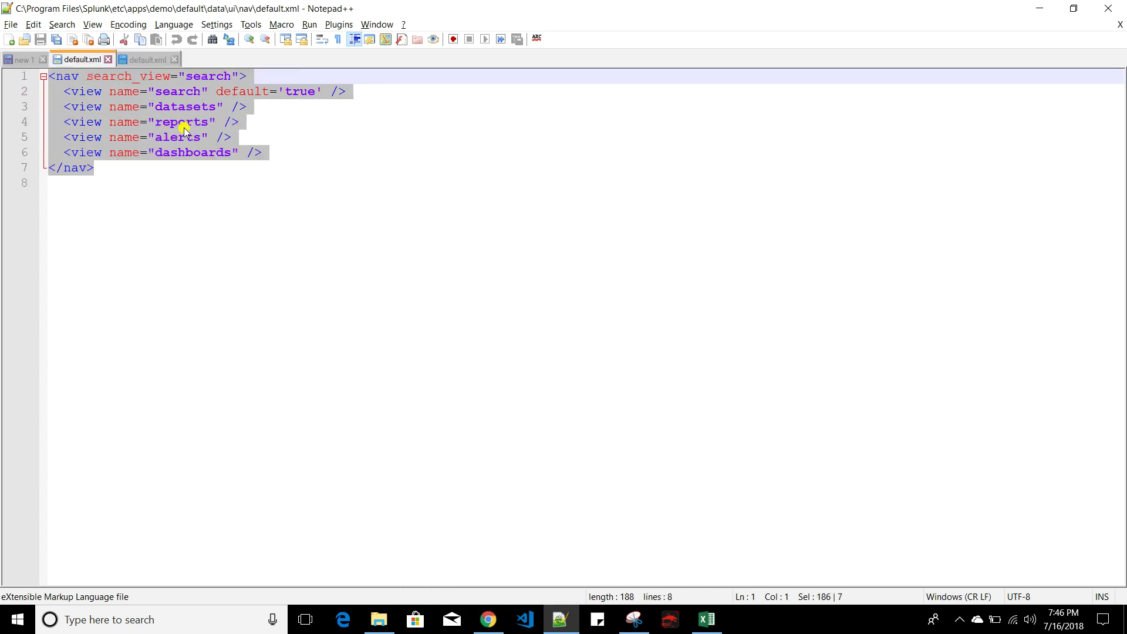
{"action": "left_click", "coordinate": [140, 59]}
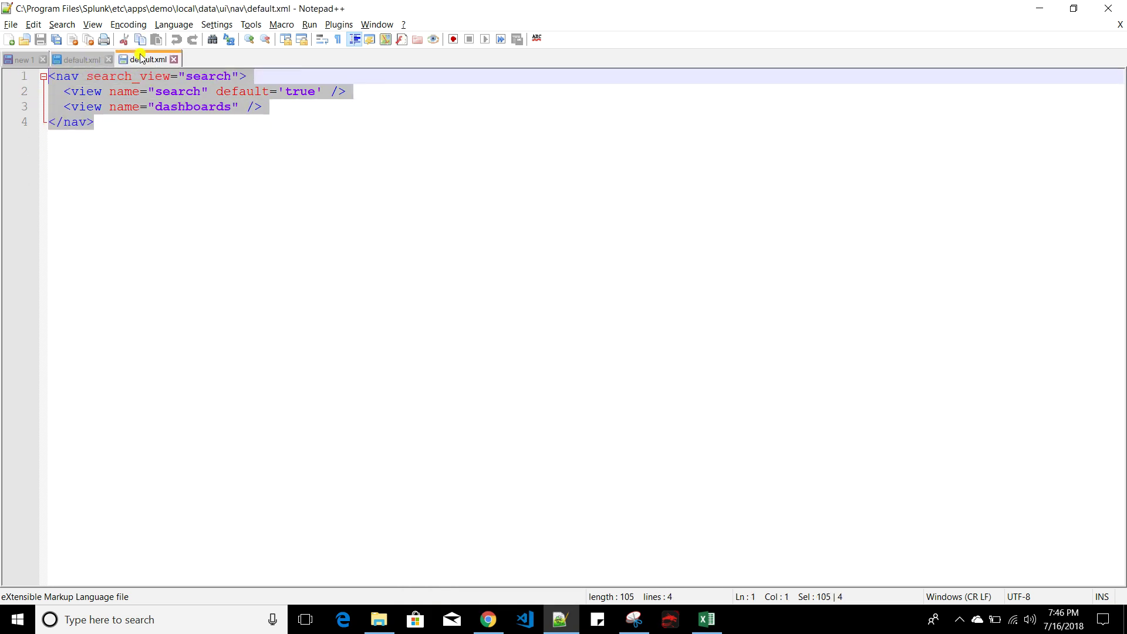
{"action": "left_click", "coordinate": [174, 61]}
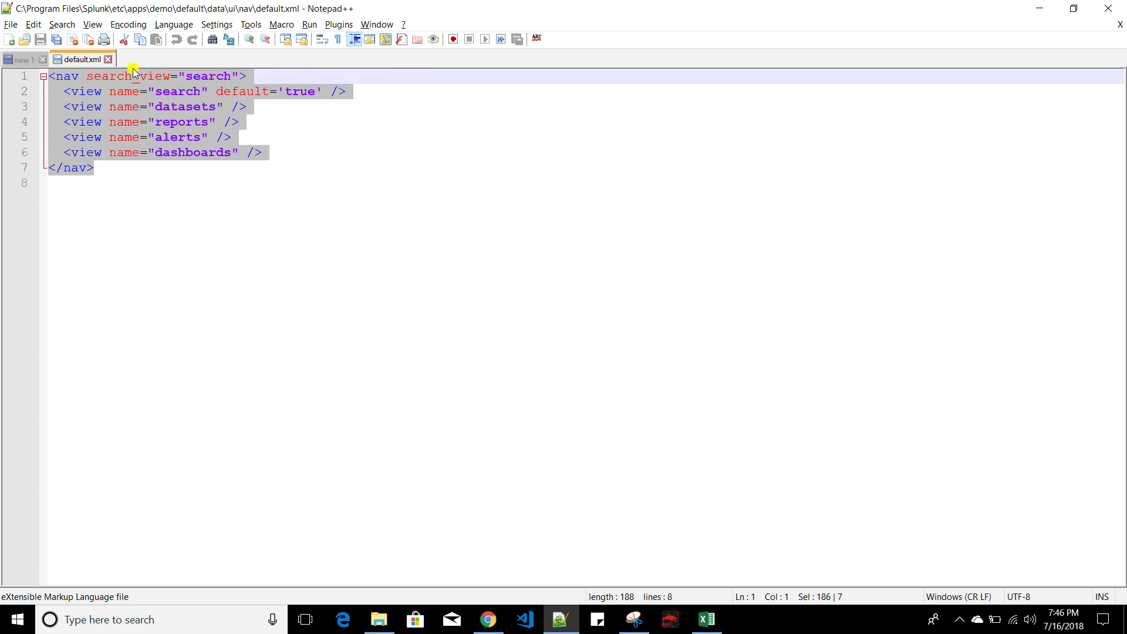
{"action": "left_click", "coordinate": [108, 60]}
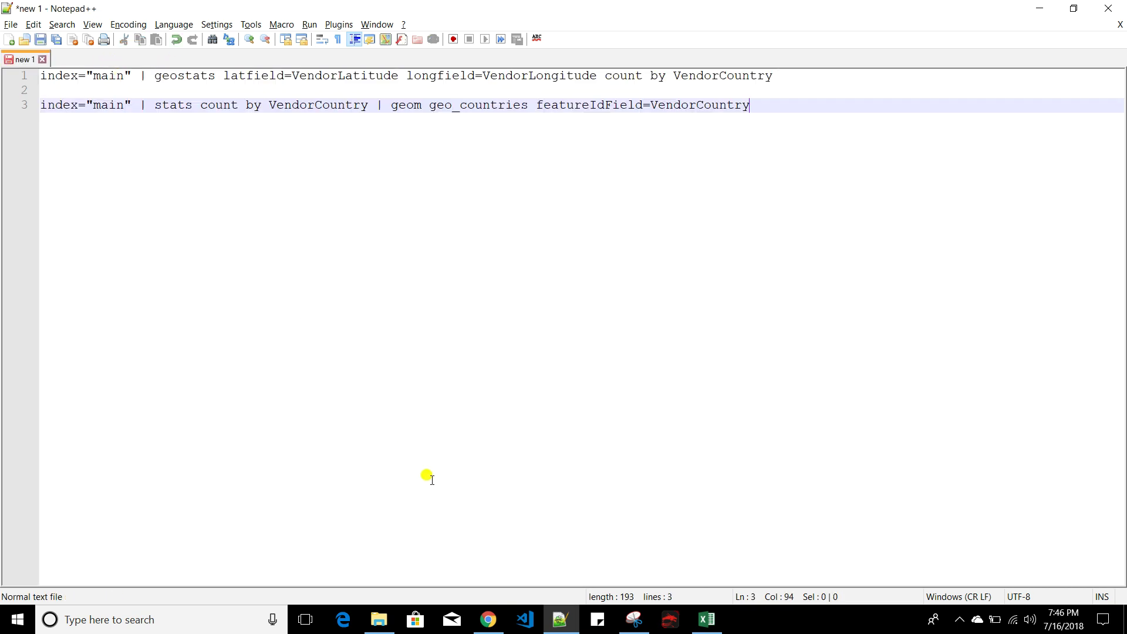
Step: Switch to Chrome and start a new dashboard in the Demo app with the title First Dashboard
{"action": "left_click", "coordinate": [489, 620]}
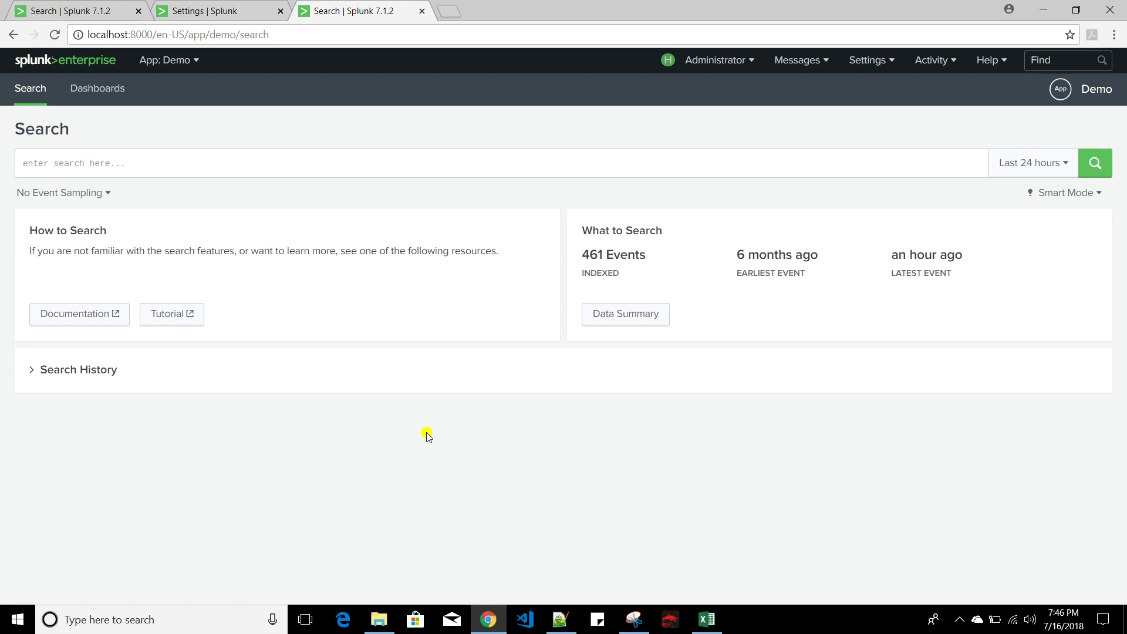
{"action": "left_click", "coordinate": [100, 102]}
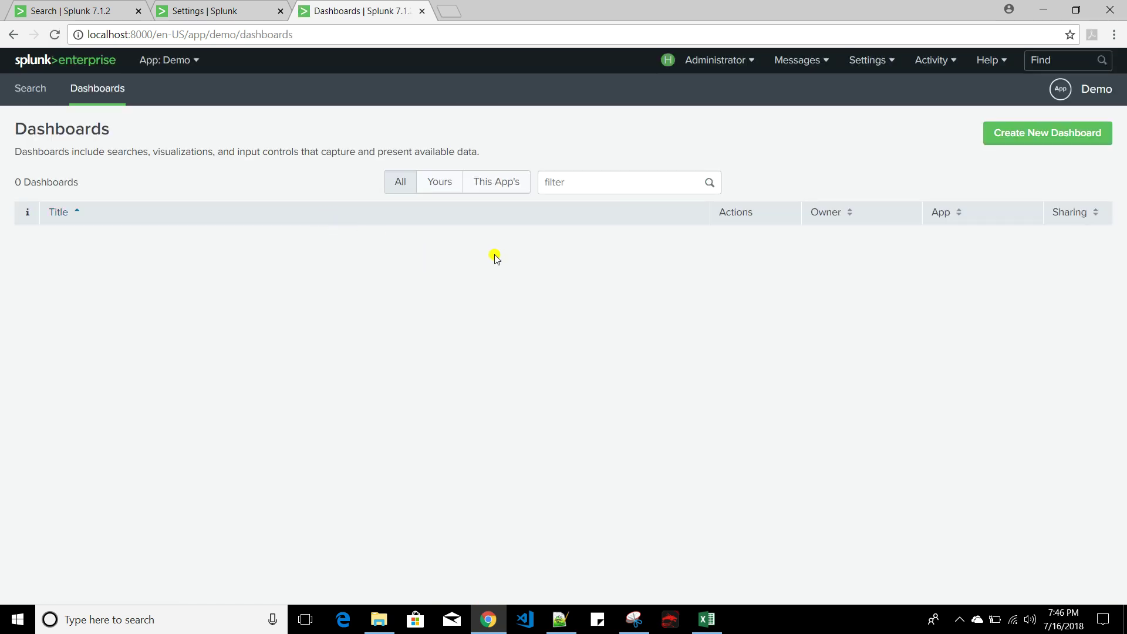
{"action": "left_click", "coordinate": [1030, 138]}
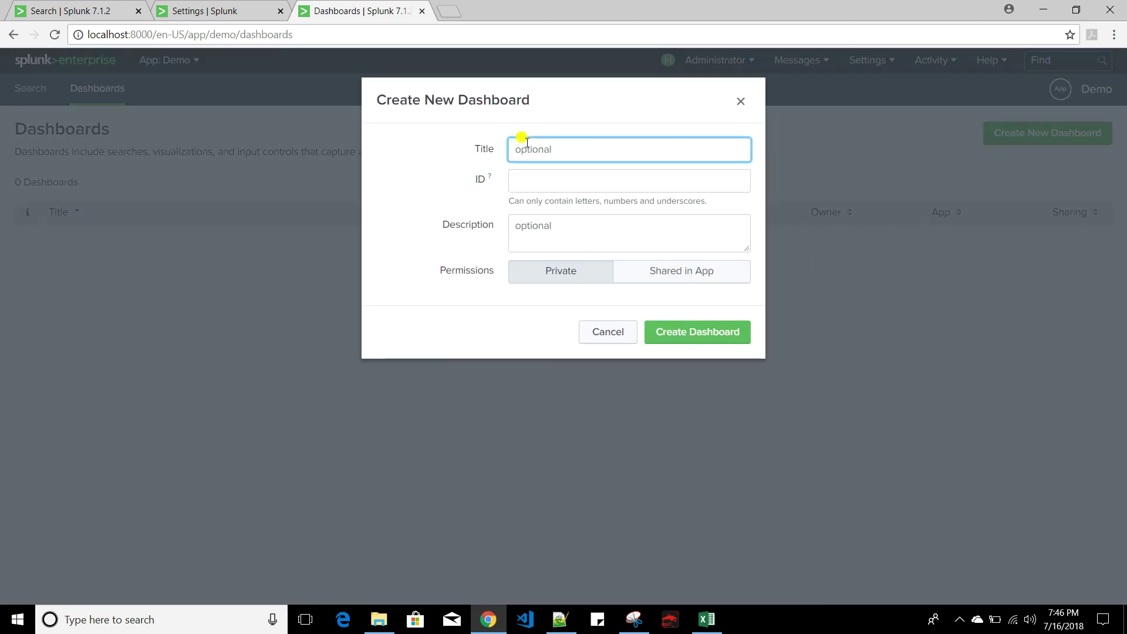
{"action": "type", "text": "Das"}
{"action": "key", "text": "BackSpace"}
{"action": "key", "text": "BackSpace"}
{"action": "key", "text": "BackSpace"}
{"action": "type", "text": "Fi"}
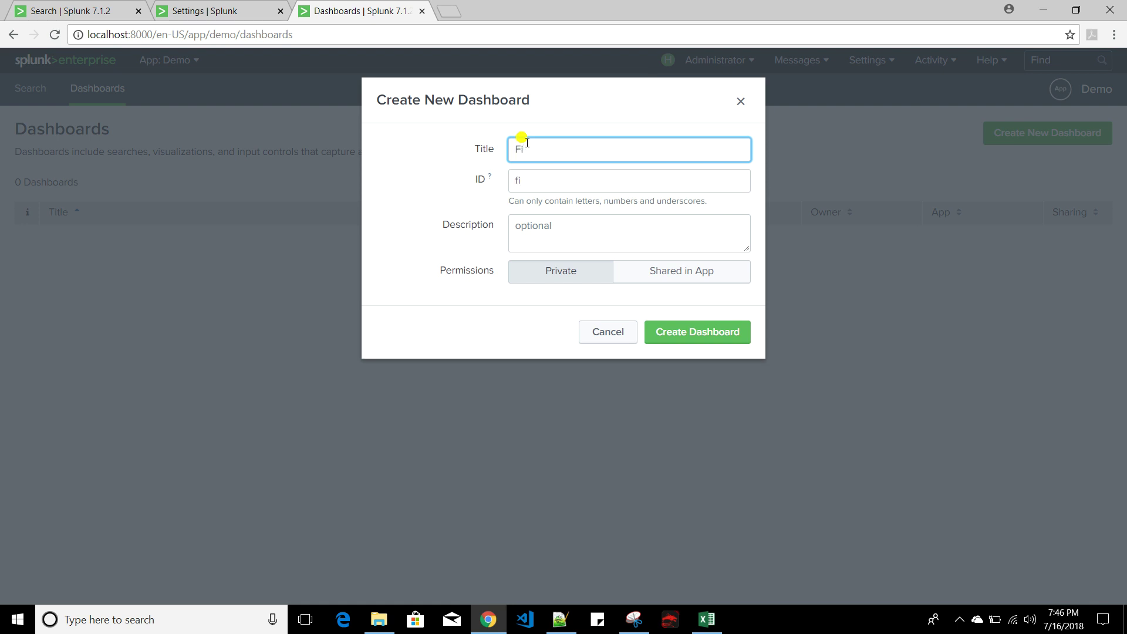
{"action": "type", "text": "e"}
{"action": "type", "text": "rst"}
{"action": "type", "text": " Dashboard"}
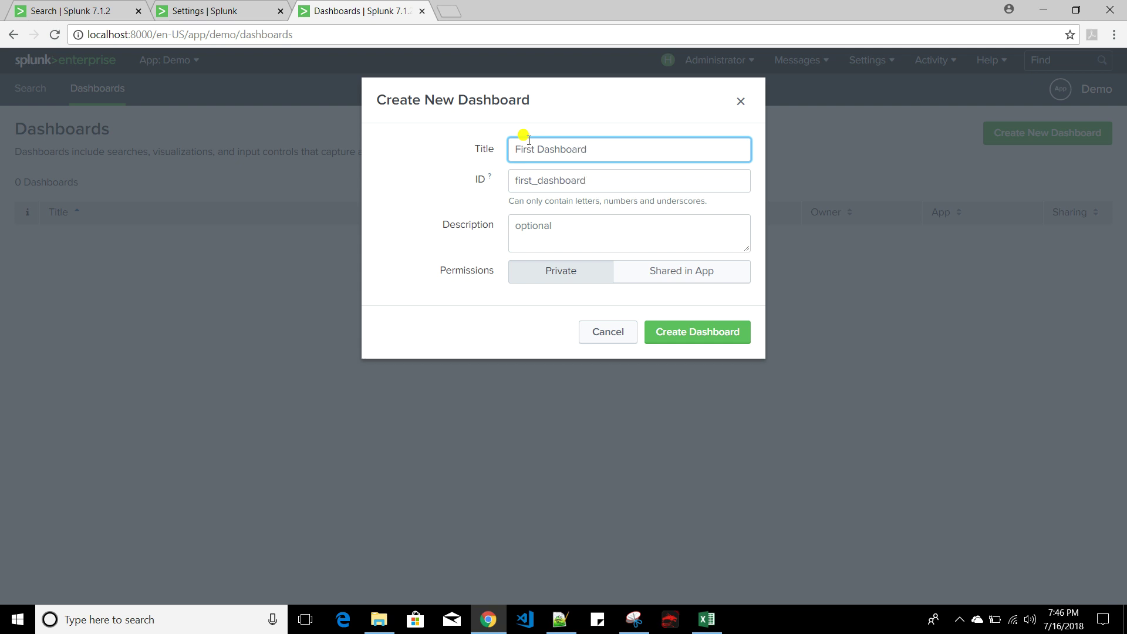
Step: Give the dashboard the description Demo, keep its permissions Private, and create it
{"action": "double_click", "coordinate": [532, 179]}
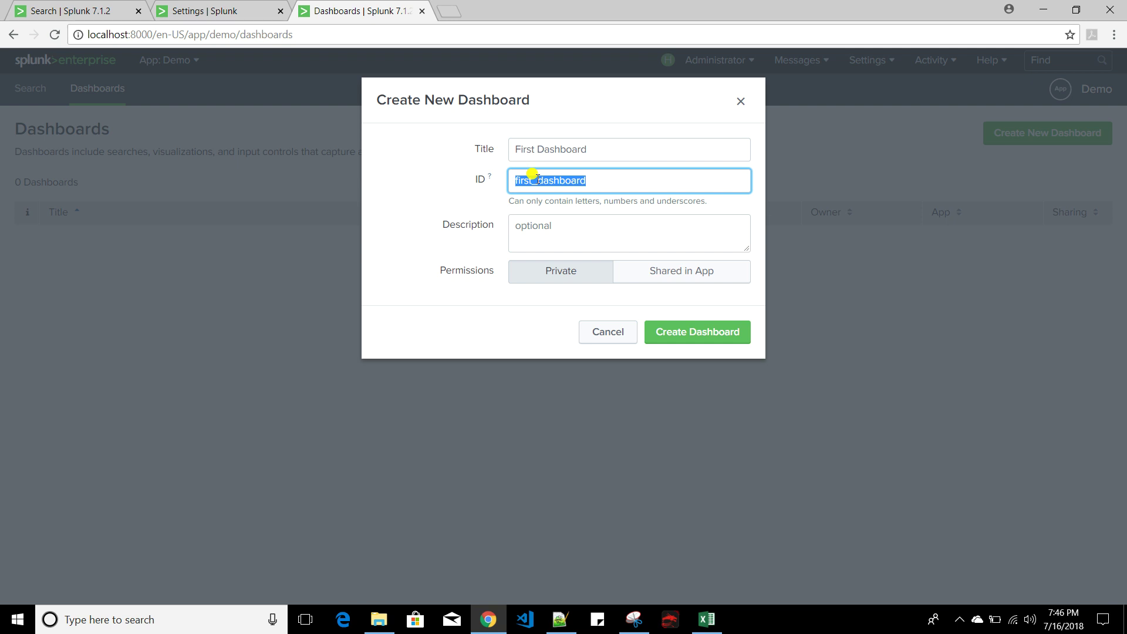
{"action": "left_click", "coordinate": [546, 233]}
{"action": "type", "text": "Demo"}
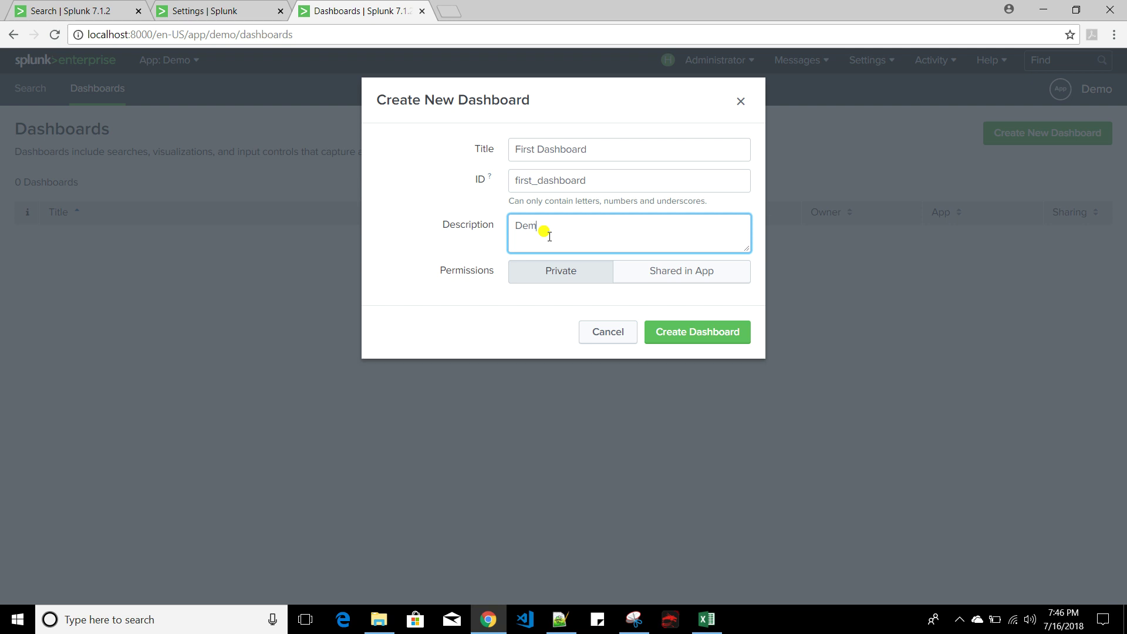
{"action": "left_click", "coordinate": [562, 280]}
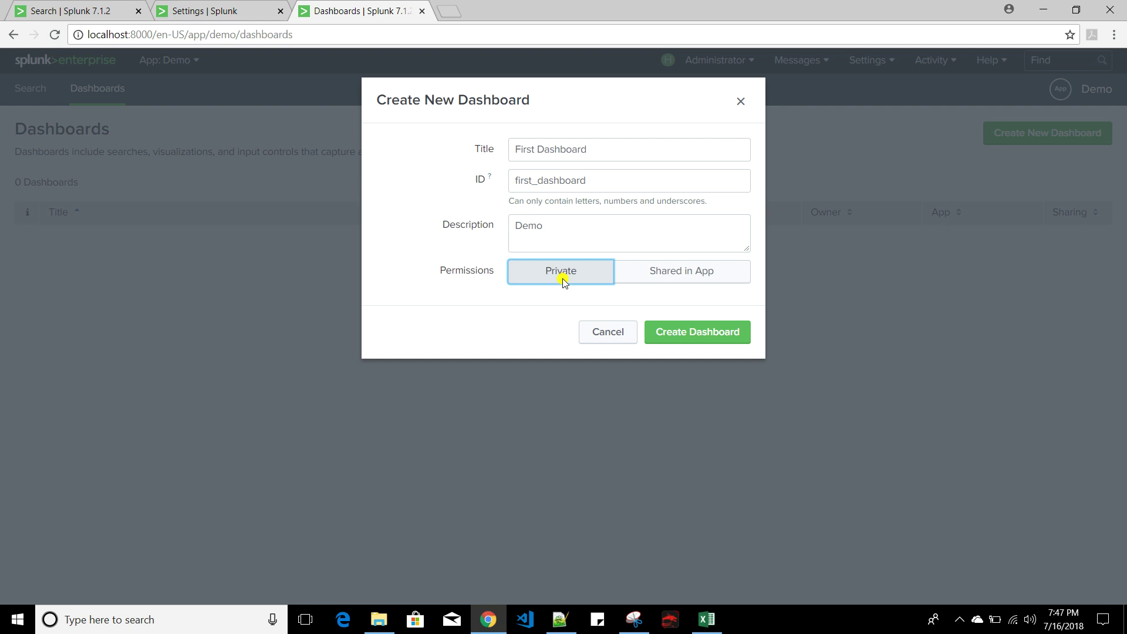
{"action": "left_click", "coordinate": [708, 327]}
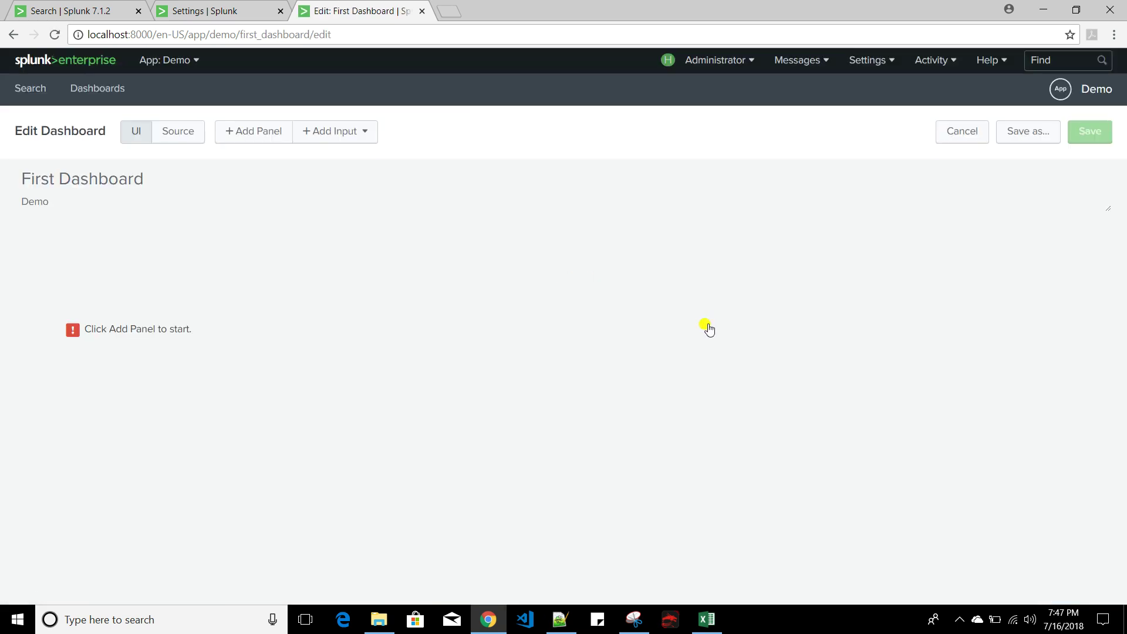
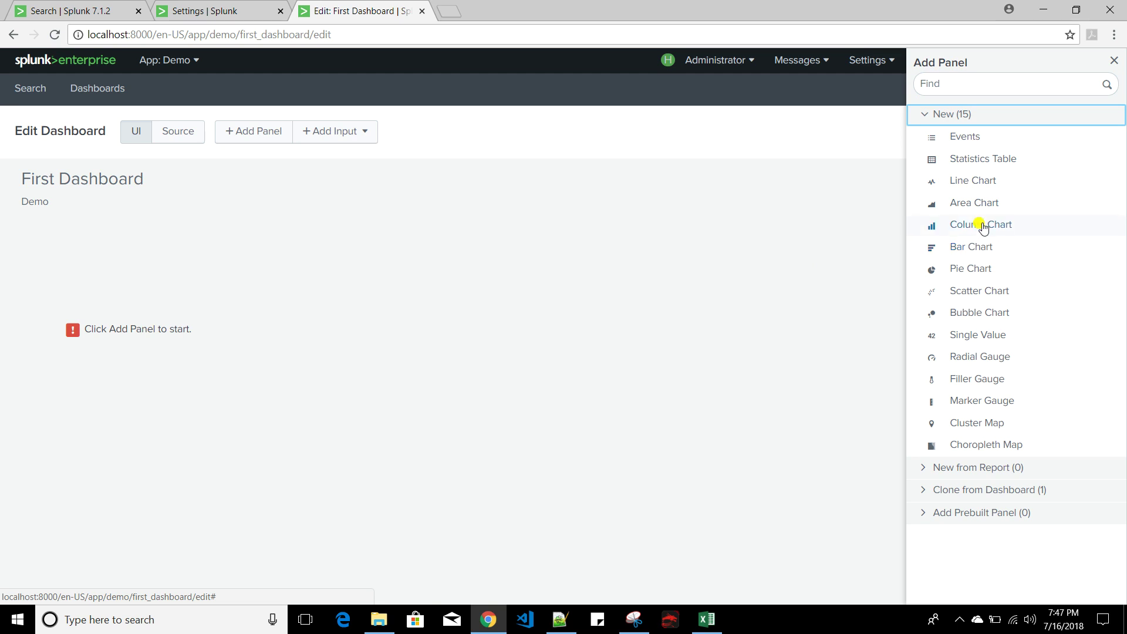
Step: Add a bar chart panel titled Top Vendor Country with the search index=main | top VendorCountry to the dashboard
{"action": "left_click", "coordinate": [974, 247]}
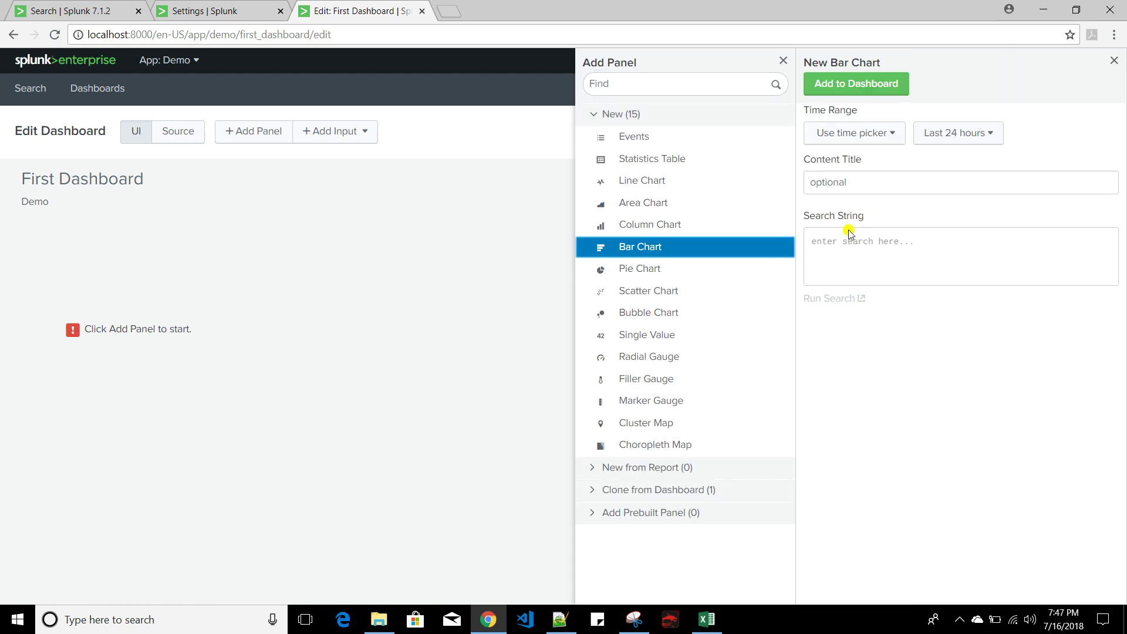
{"action": "left_click", "coordinate": [841, 178]}
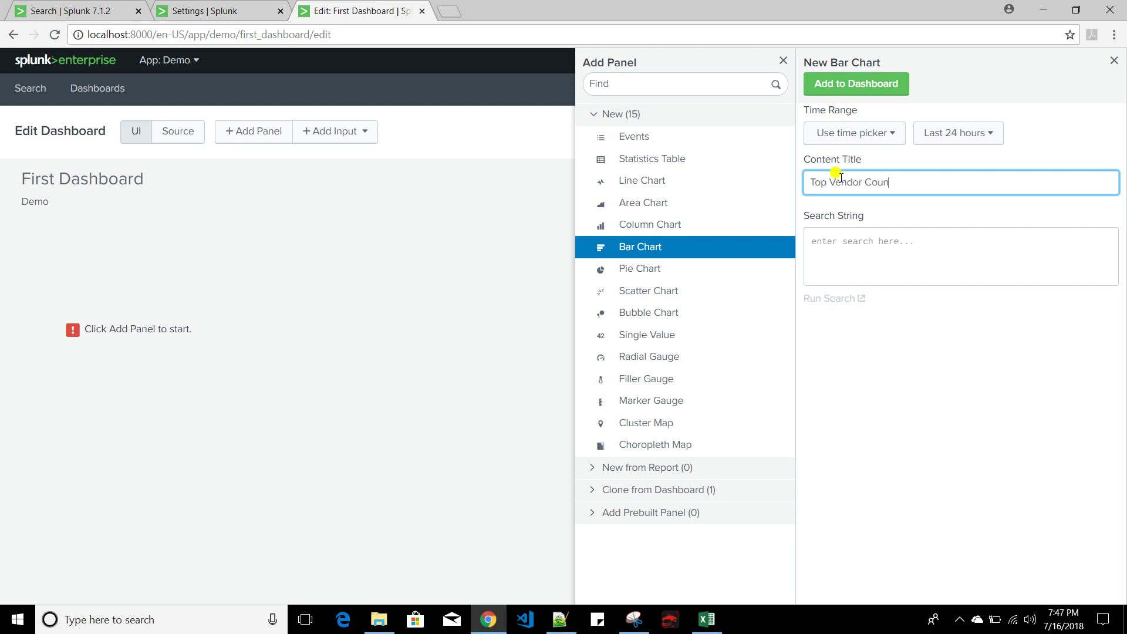
{"action": "left_click", "coordinate": [850, 245]}
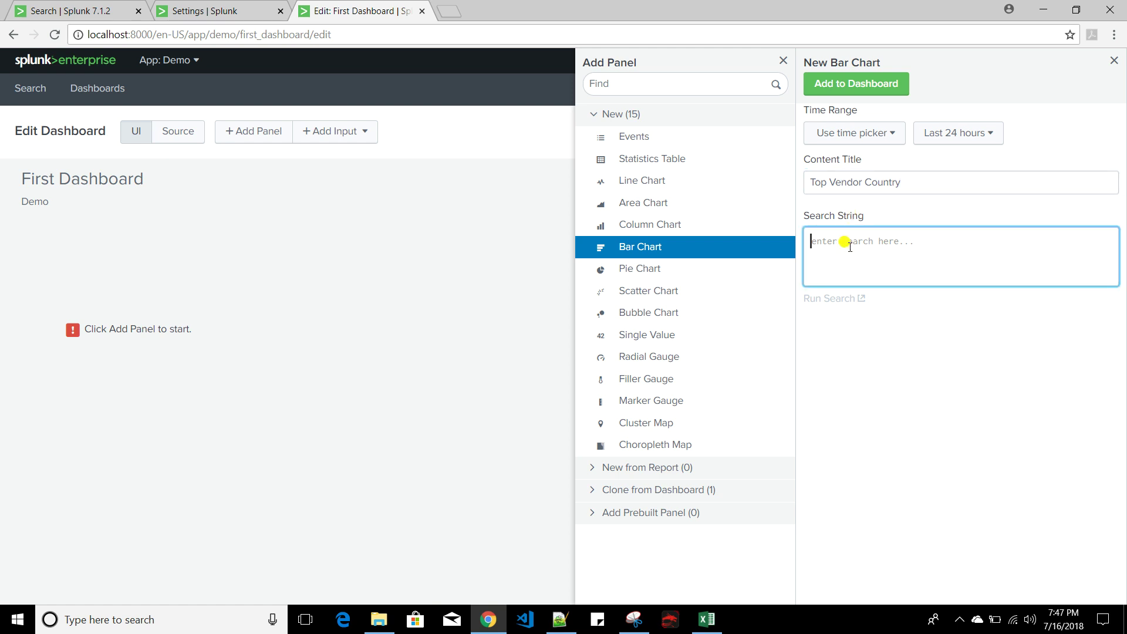
{"action": "type", "text": "index="}
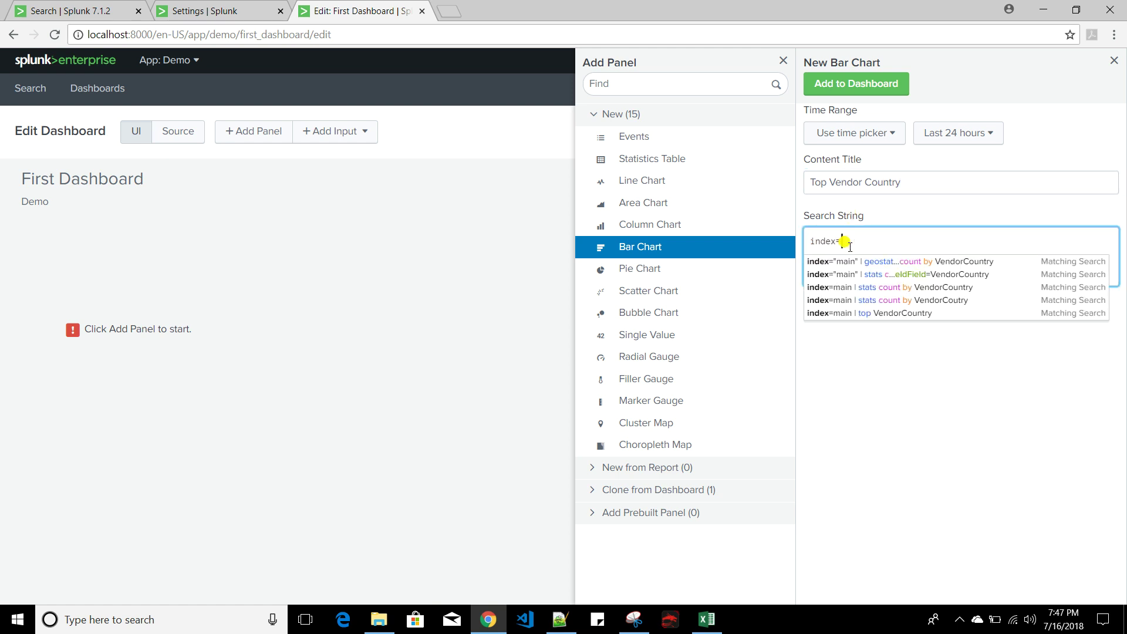
{"action": "type", "text": "main"}
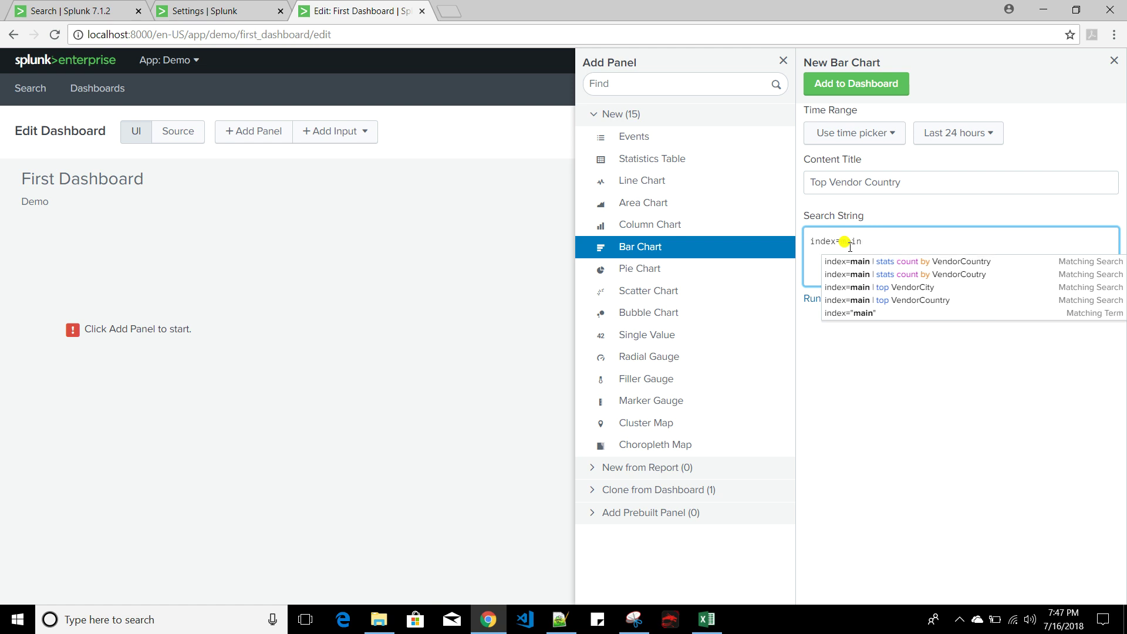
{"action": "key", "text": "Down"}
{"action": "key", "text": "Down"}
{"action": "key", "text": "Down"}
{"action": "key", "text": "Down"}
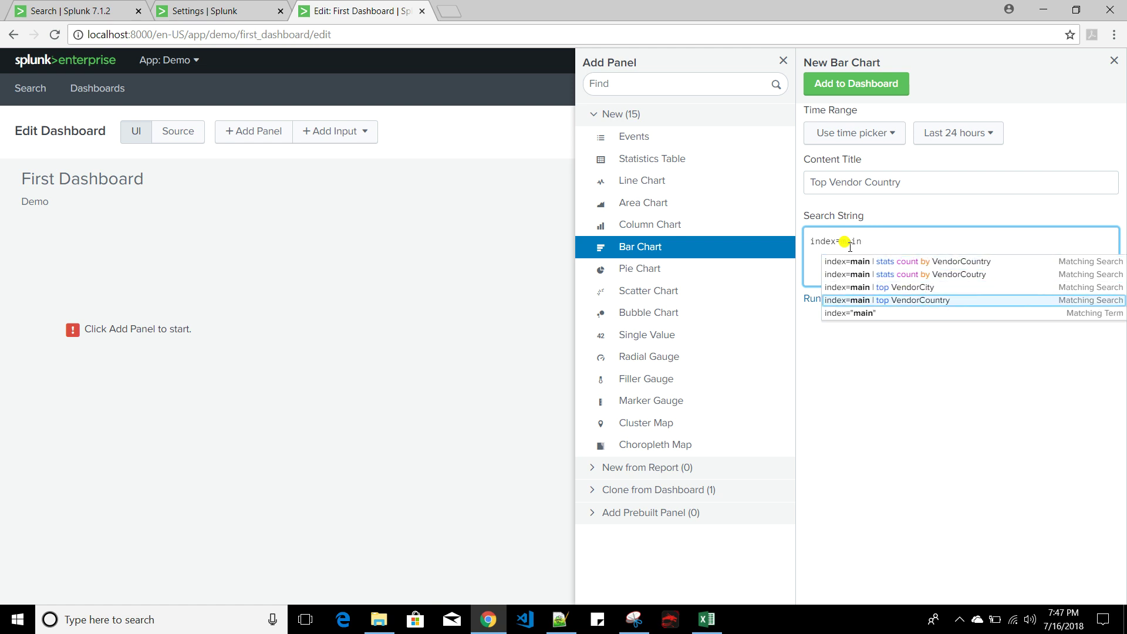
{"action": "key", "text": "Return"}
{"action": "left_click", "coordinate": [857, 91]}
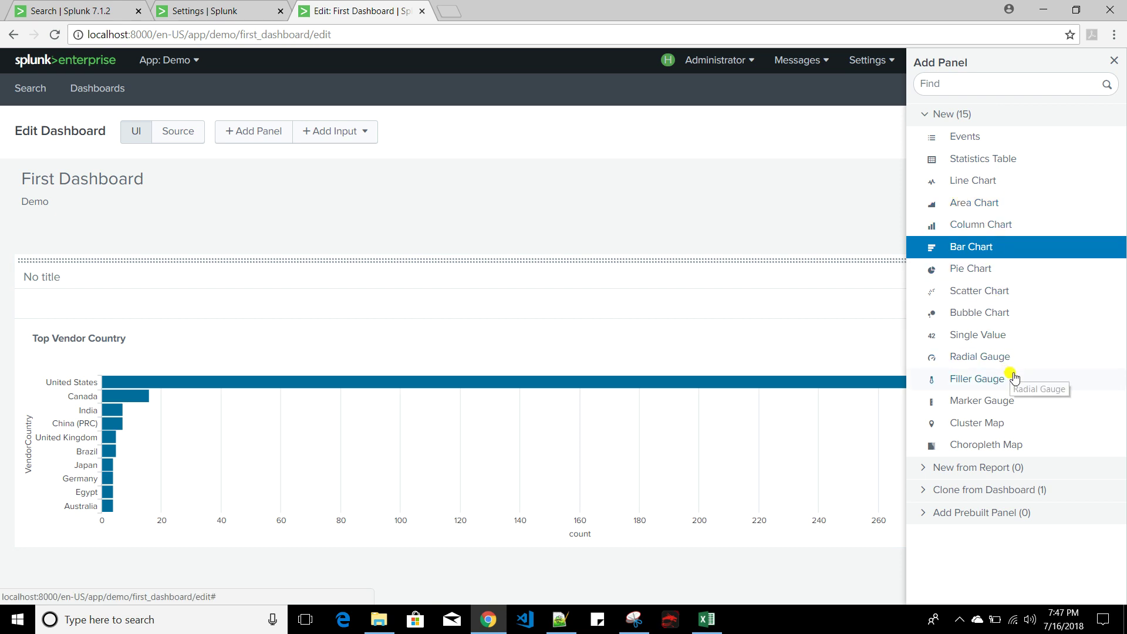
Step: Start a new cluster map panel with the content title Cluster Map
{"action": "left_click", "coordinate": [975, 427]}
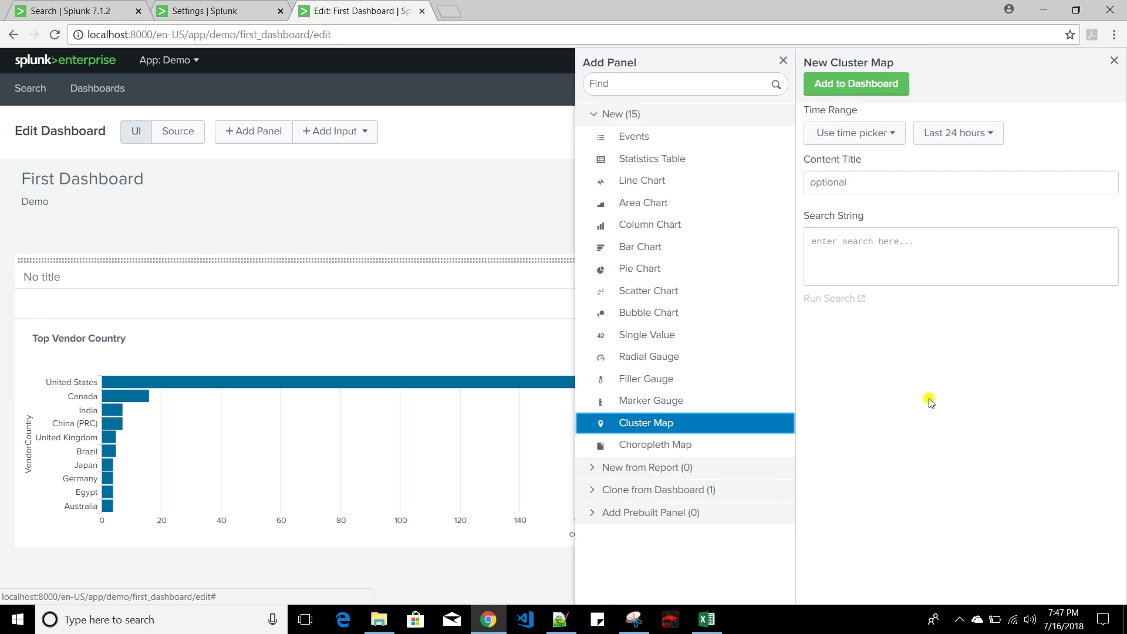
{"action": "left_click", "coordinate": [855, 183]}
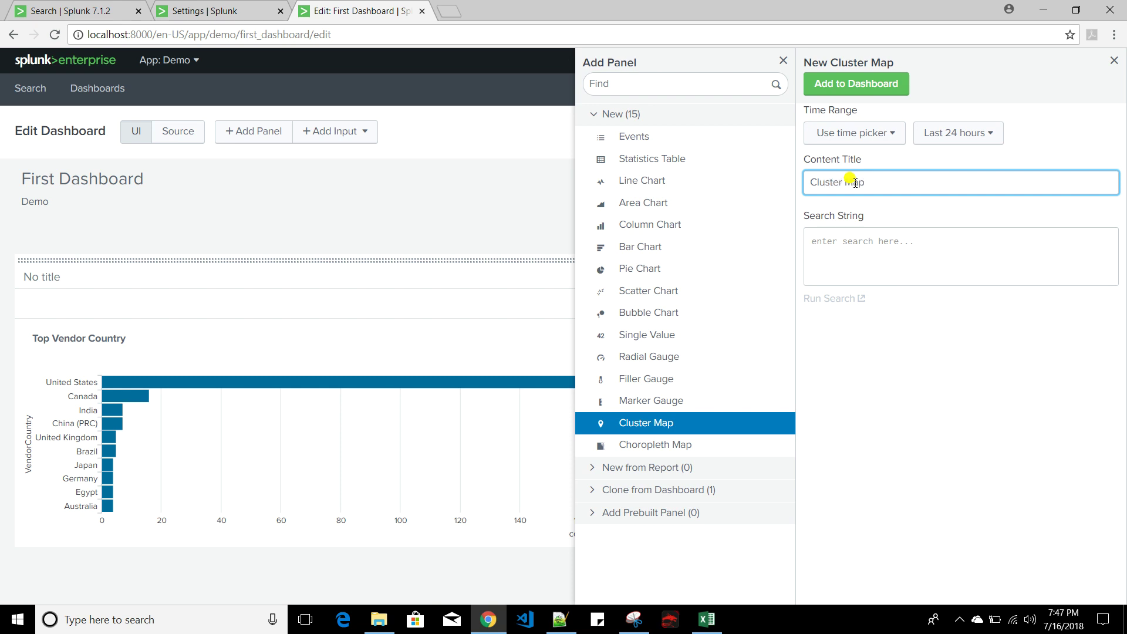
{"action": "left_click", "coordinate": [891, 251]}
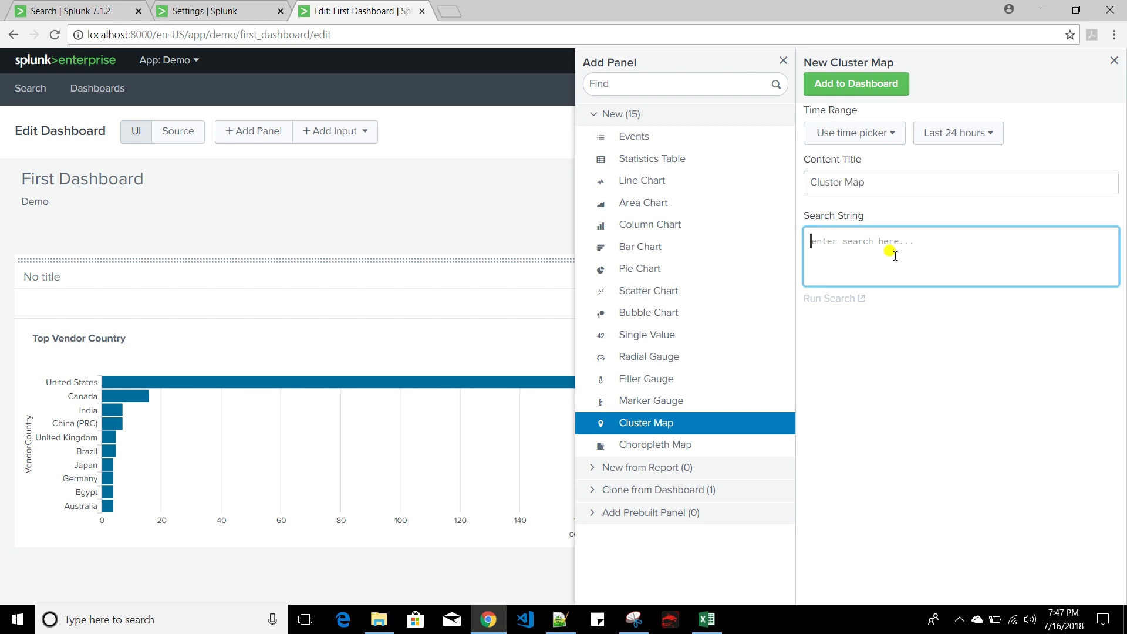
Step: Copy the geostats search line from Notepad++ into the cluster map panel's search string in Chrome and add the panel to the dashboard
{"action": "left_click", "coordinate": [556, 616]}
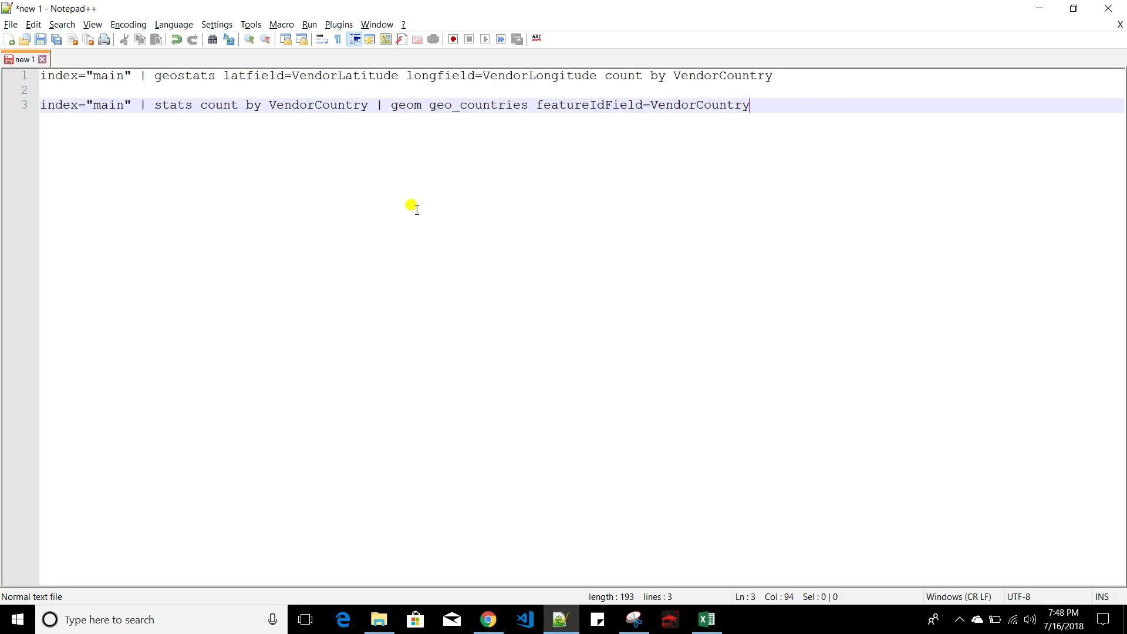
{"action": "left_click", "coordinate": [800, 80]}
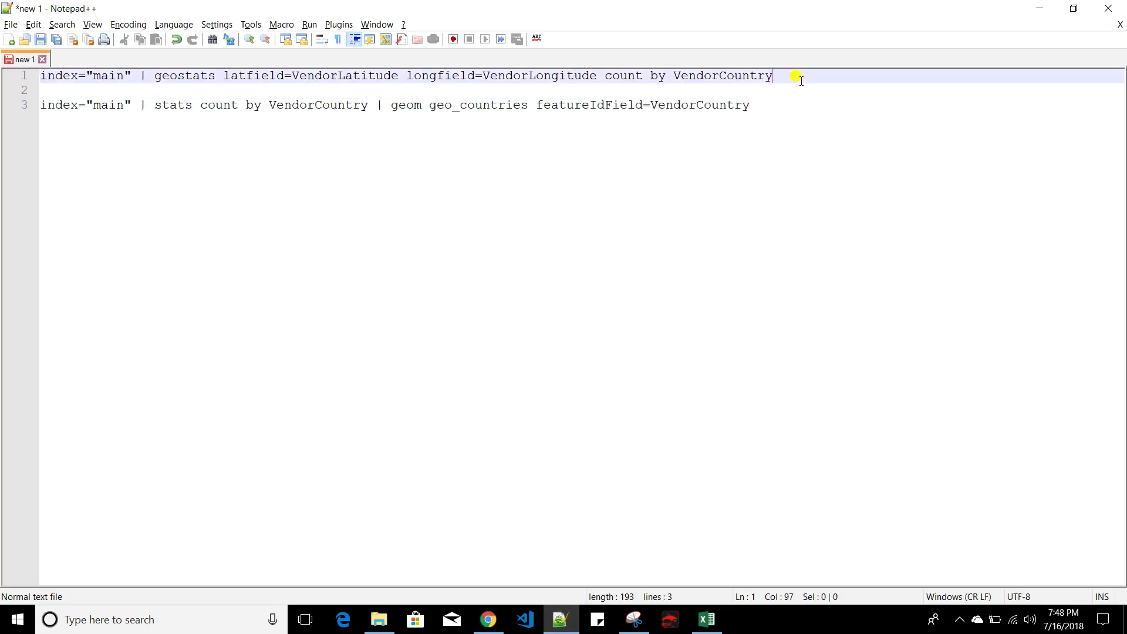
{"action": "key", "text": "shift+Home"}
{"action": "key", "text": "ctrl+c"}
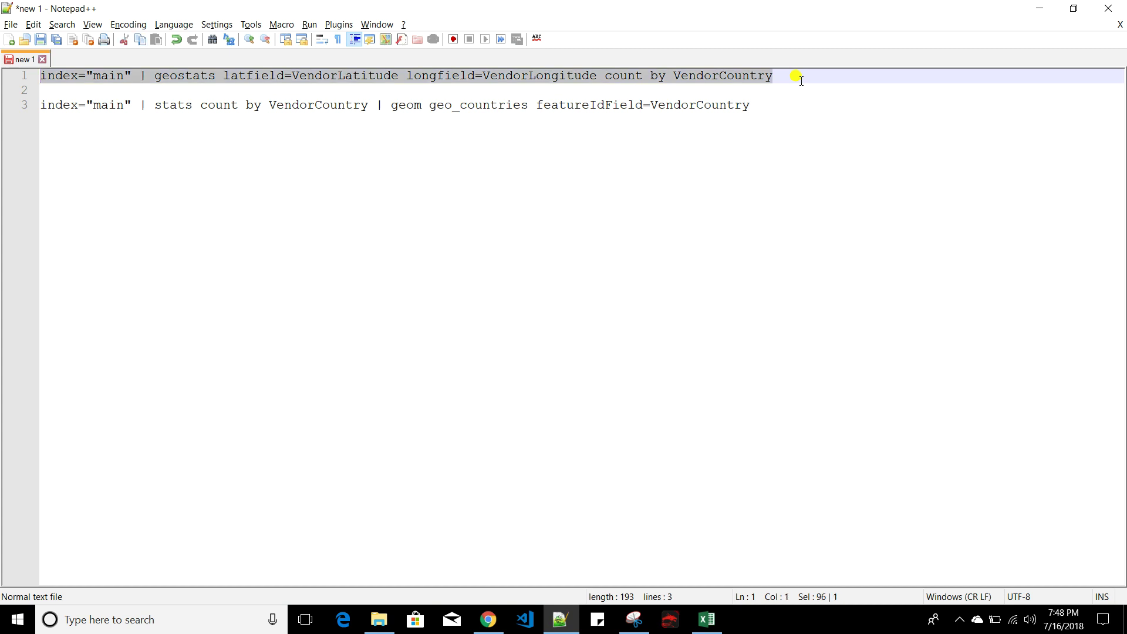
{"action": "key", "text": "alt+Tab"}
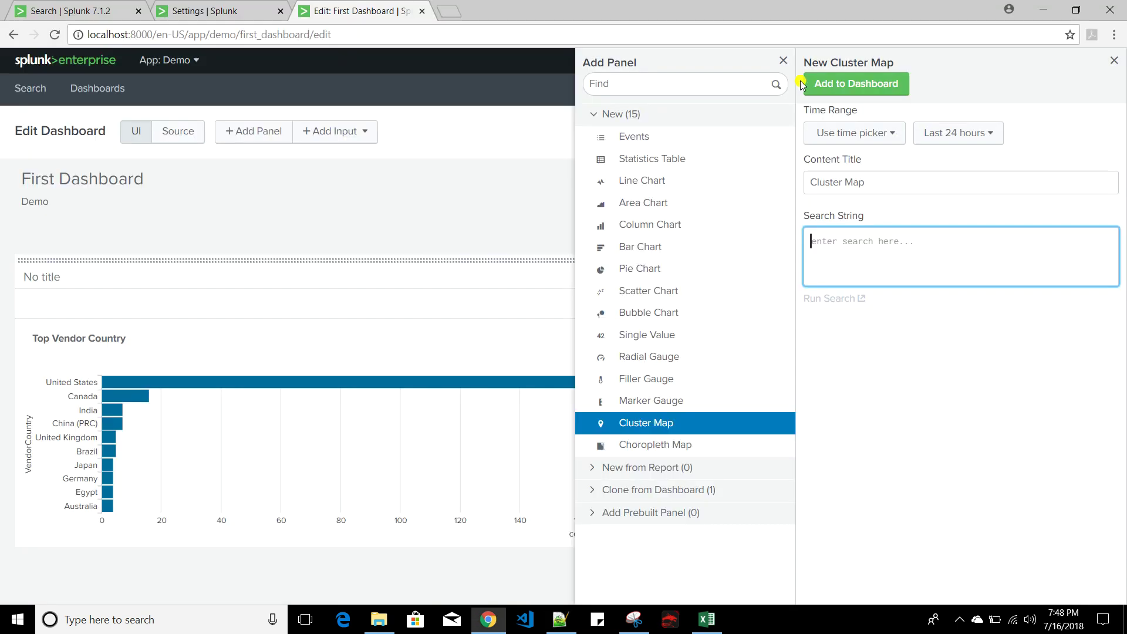
{"action": "key", "text": "ctrl+v"}
{"action": "left_click", "coordinate": [859, 88]}
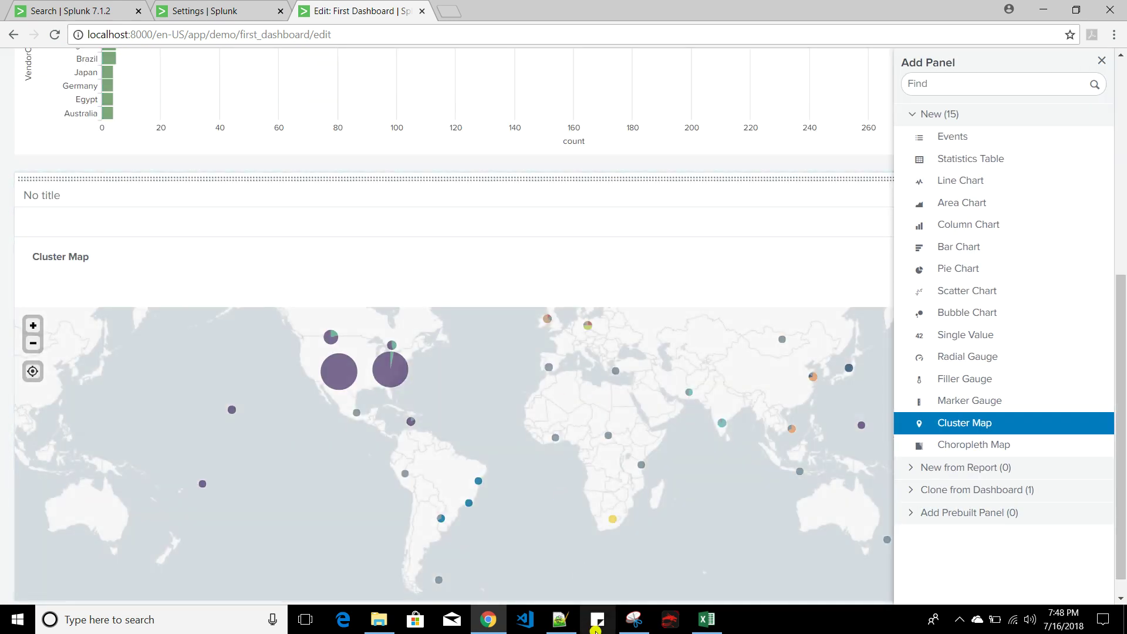
Step: Check the reference layout in Snipping Tool, then move the Cluster Map panel beside the Top Vendor Country panel in Chrome
{"action": "left_click", "coordinate": [645, 618]}
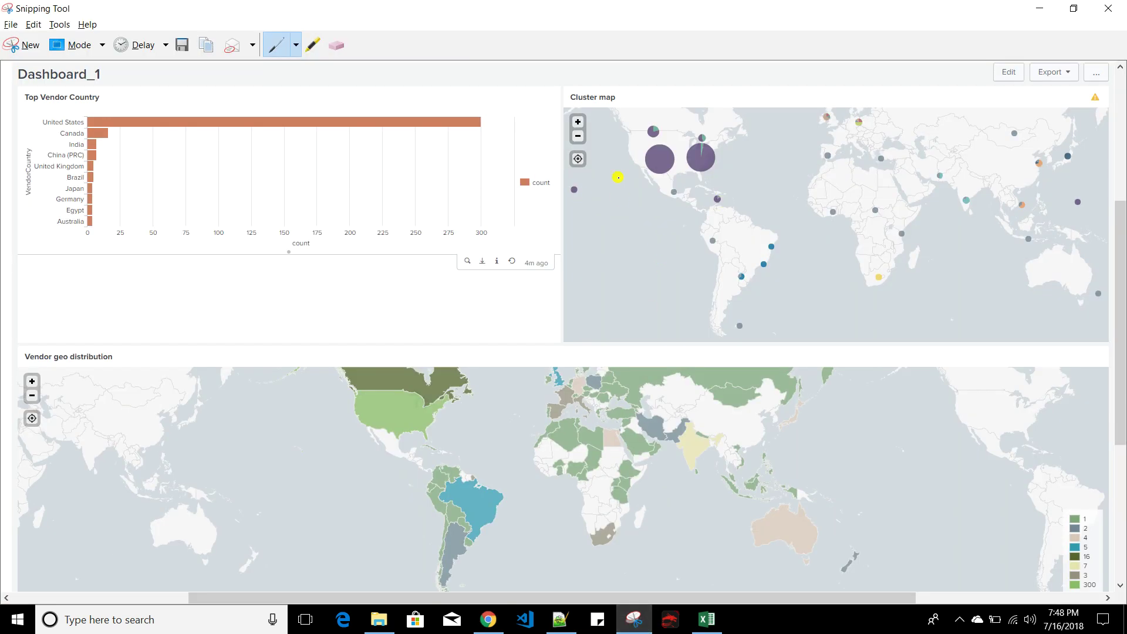
{"action": "key", "text": "alt+Tab"}
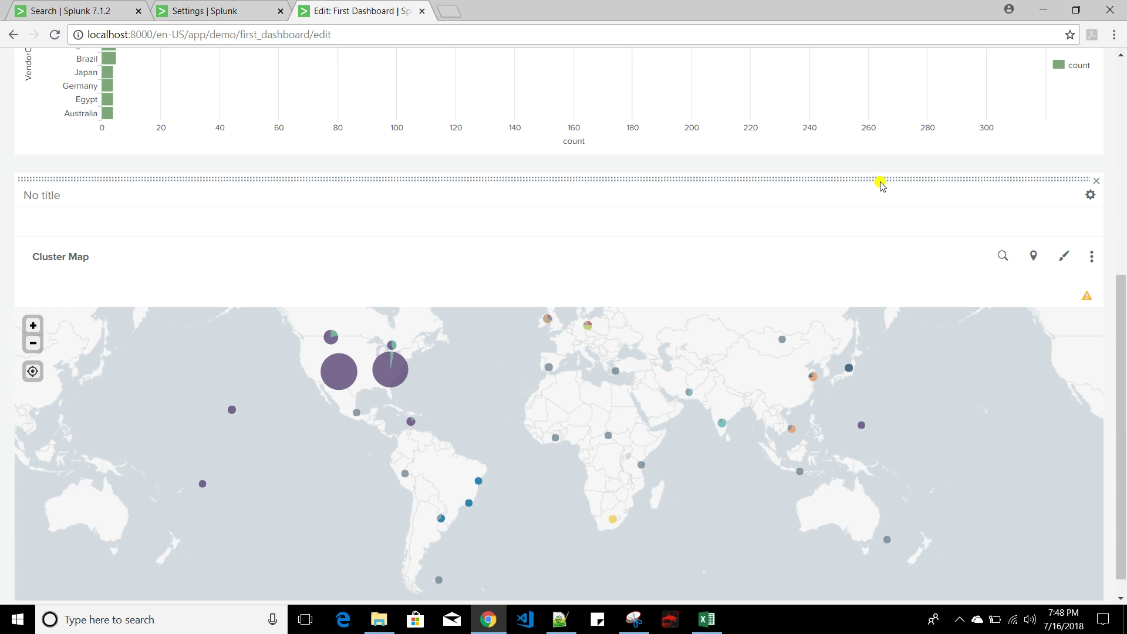
{"action": "left_click_drag", "start_coordinate": [880, 180], "coordinate": [845, 170]}
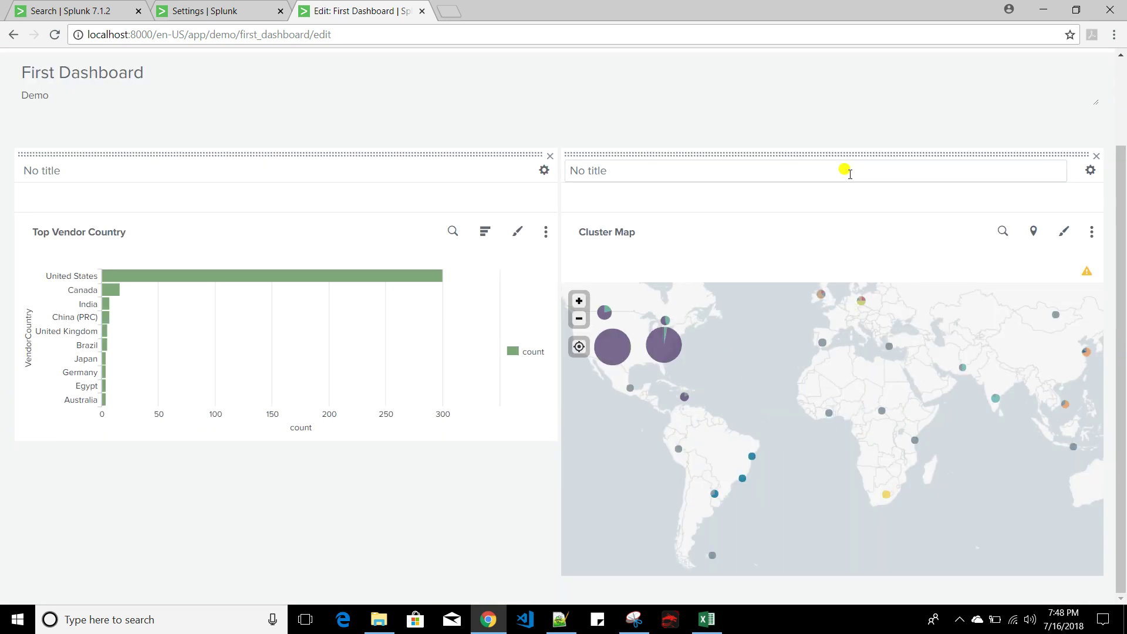
Step: Start a new choropleth map panel with the content title Vendor geo Distribution
{"action": "scroll", "coordinate": [540, 346], "scroll_direction": "up", "scroll_amount": 2}
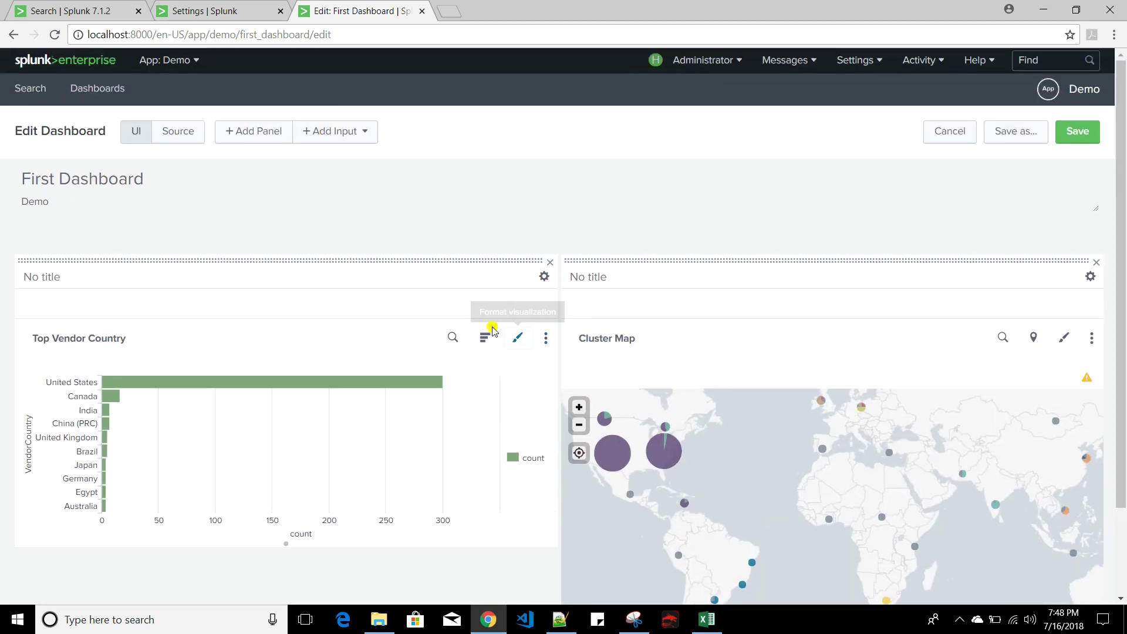
{"action": "left_click", "coordinate": [251, 133]}
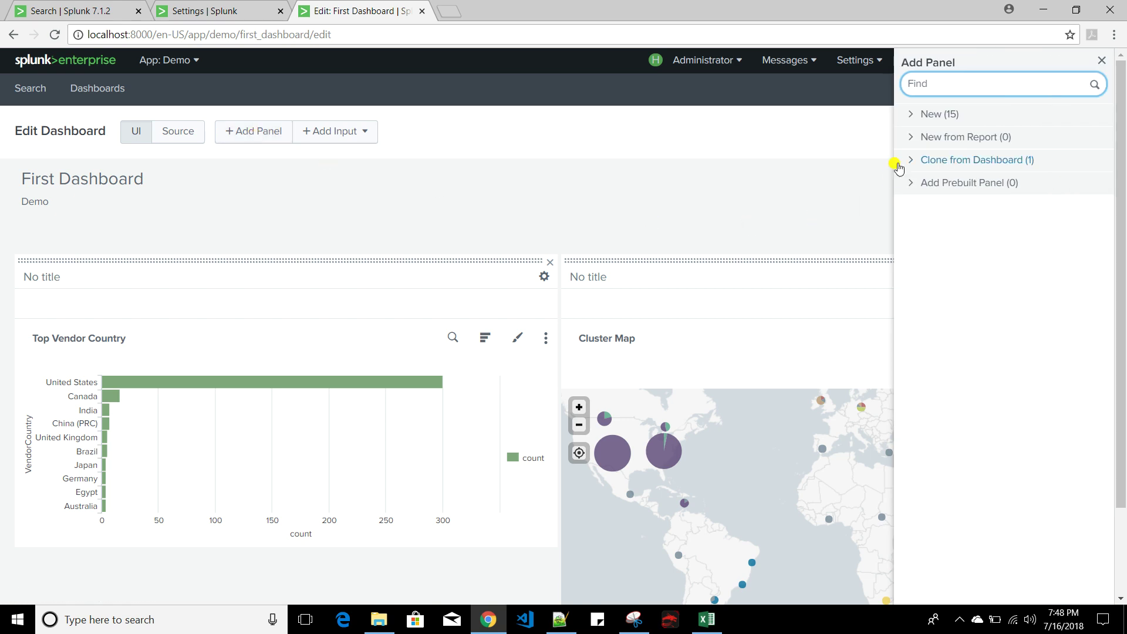
{"action": "left_click", "coordinate": [944, 117]}
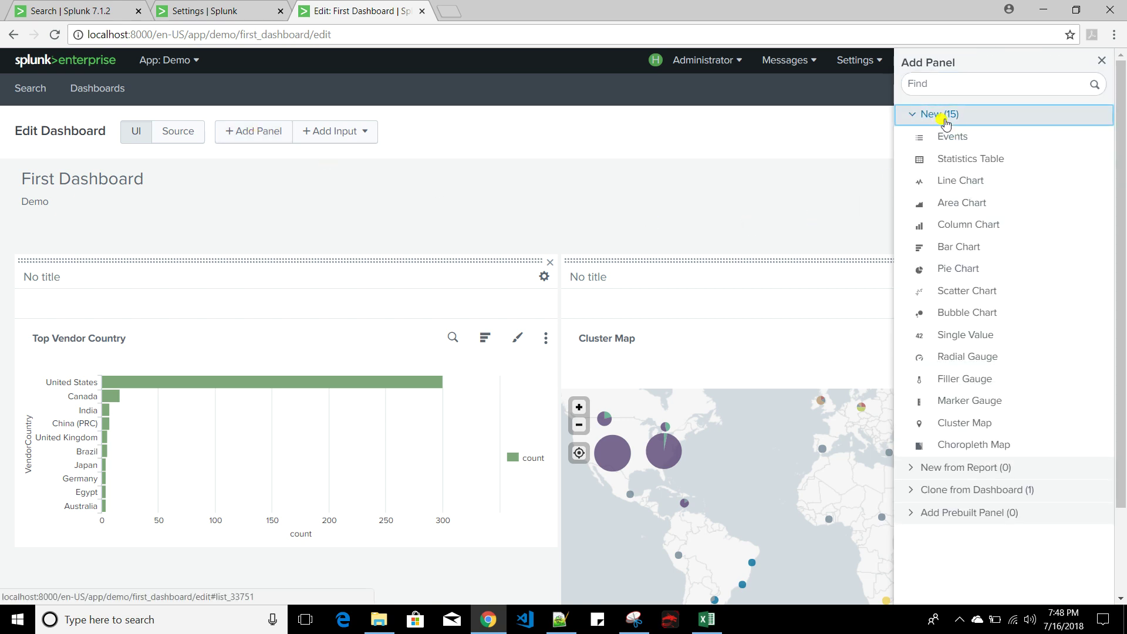
{"action": "left_click", "coordinate": [968, 447]}
{"action": "left_click", "coordinate": [853, 180]}
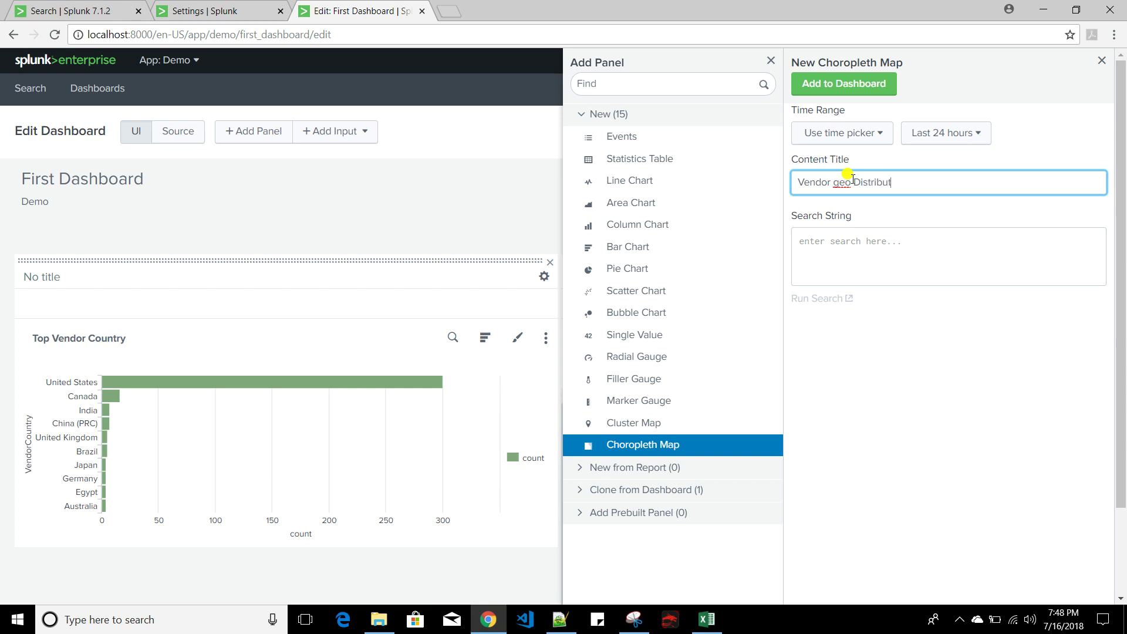
Step: Copy the geom geo_countries search line from Notepad++ into the choropleth panel's search string in Chrome and add the panel to the dashboard
{"action": "left_click", "coordinate": [839, 245]}
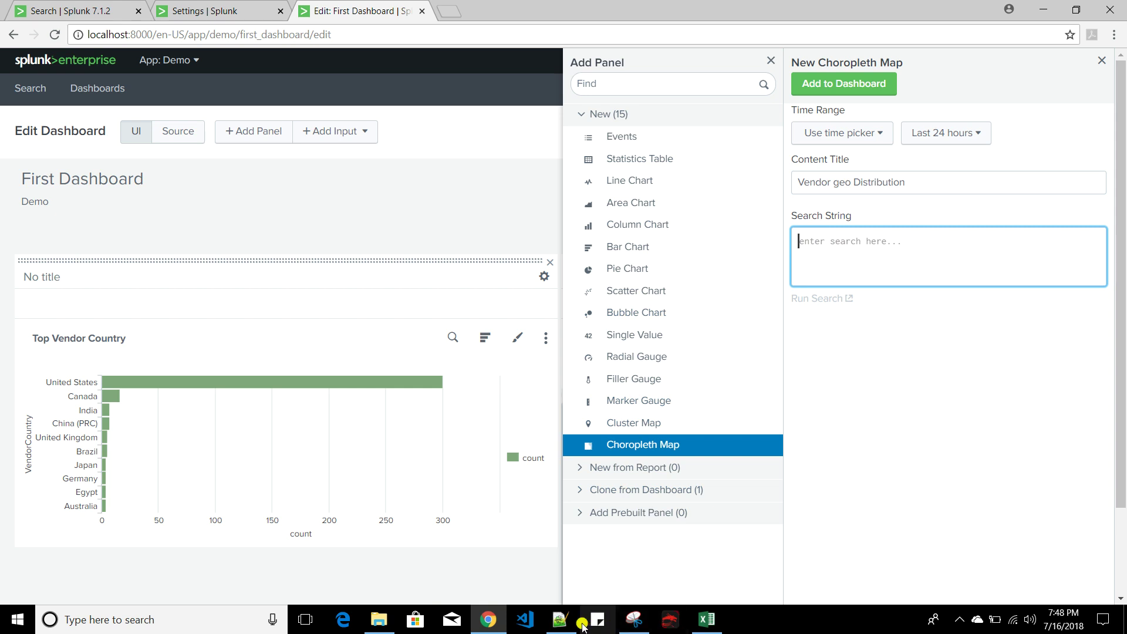
{"action": "left_click", "coordinate": [561, 620]}
{"action": "left_click_drag", "start_coordinate": [752, 106], "coordinate": [42, 99]}
{"action": "key", "text": "ctrl+c"}
{"action": "key", "text": "alt+Tab"}
{"action": "key", "text": "ctrl+v"}
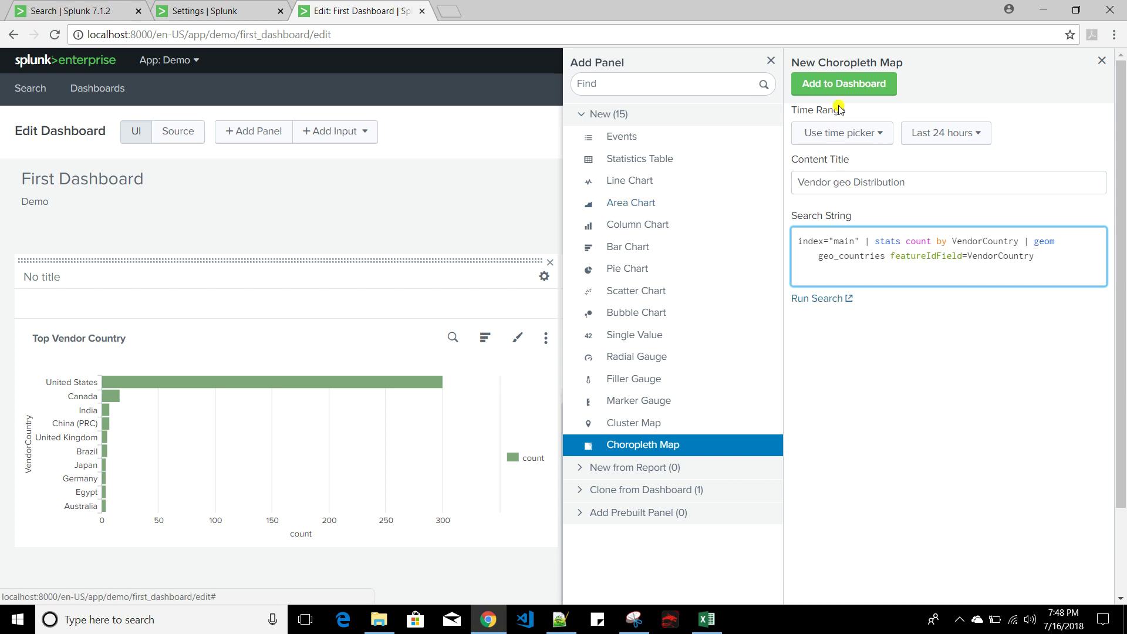
{"action": "left_click", "coordinate": [844, 84]}
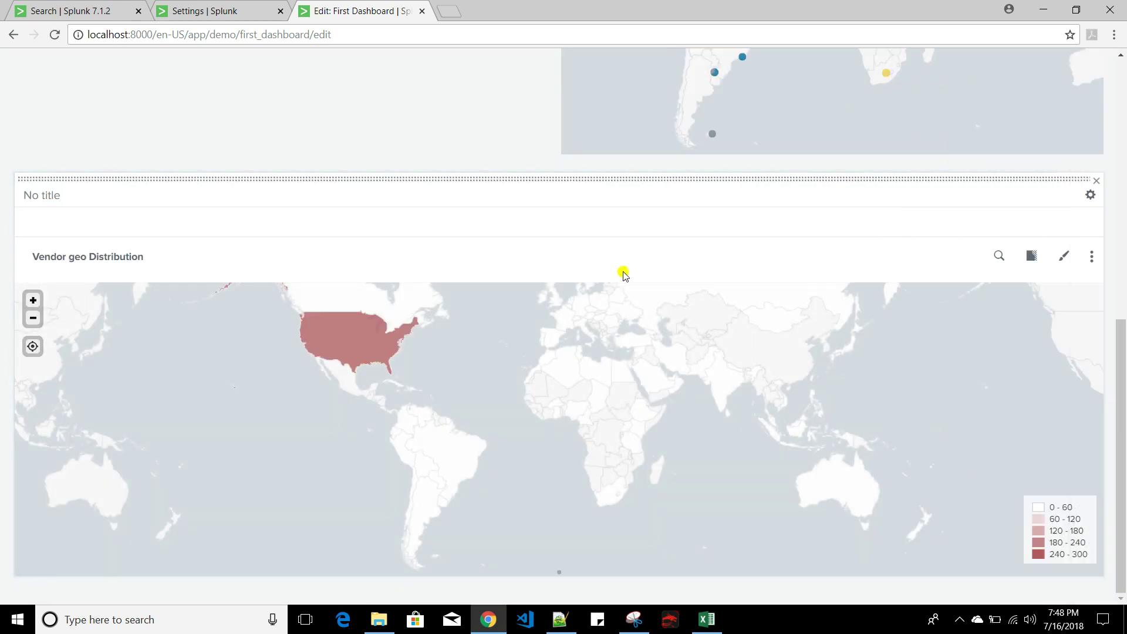
Step: Set the color mode of the Vendor geo Distribution map to Categorical
{"action": "left_click", "coordinate": [1065, 258]}
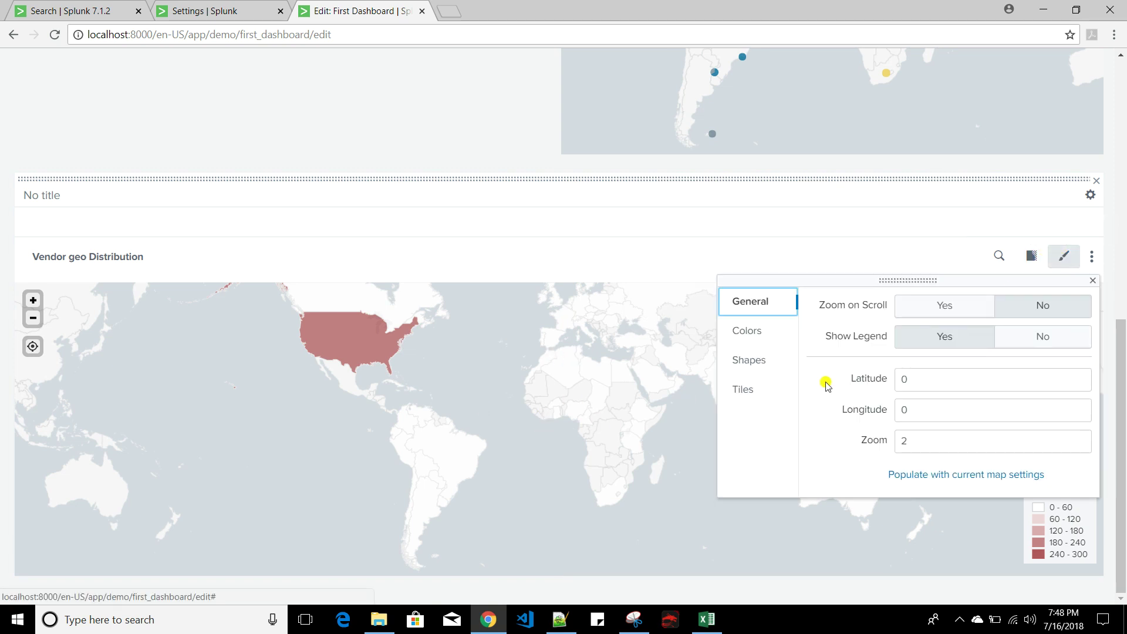
{"action": "left_click", "coordinate": [746, 332]}
{"action": "left_click", "coordinate": [1004, 338]}
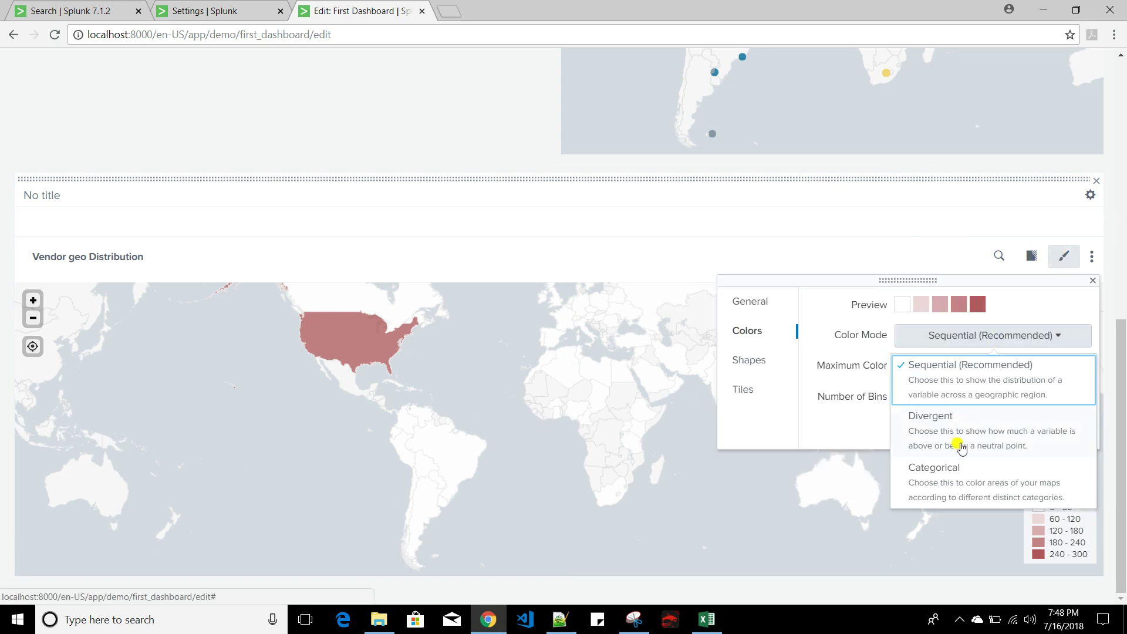
{"action": "left_click", "coordinate": [954, 499]}
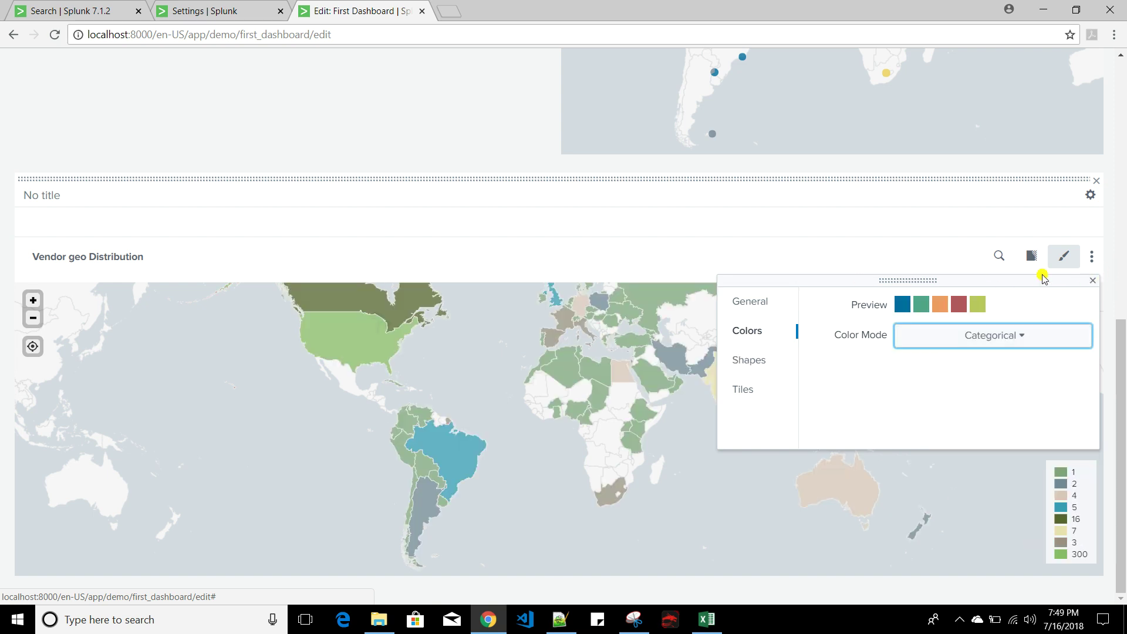
Step: Save the dashboard and look over its three panels in view mode
{"action": "scroll", "coordinate": [671, 305], "scroll_direction": "up", "scroll_amount": 1}
{"action": "scroll", "coordinate": [671, 305], "scroll_direction": "up", "scroll_amount": 5}
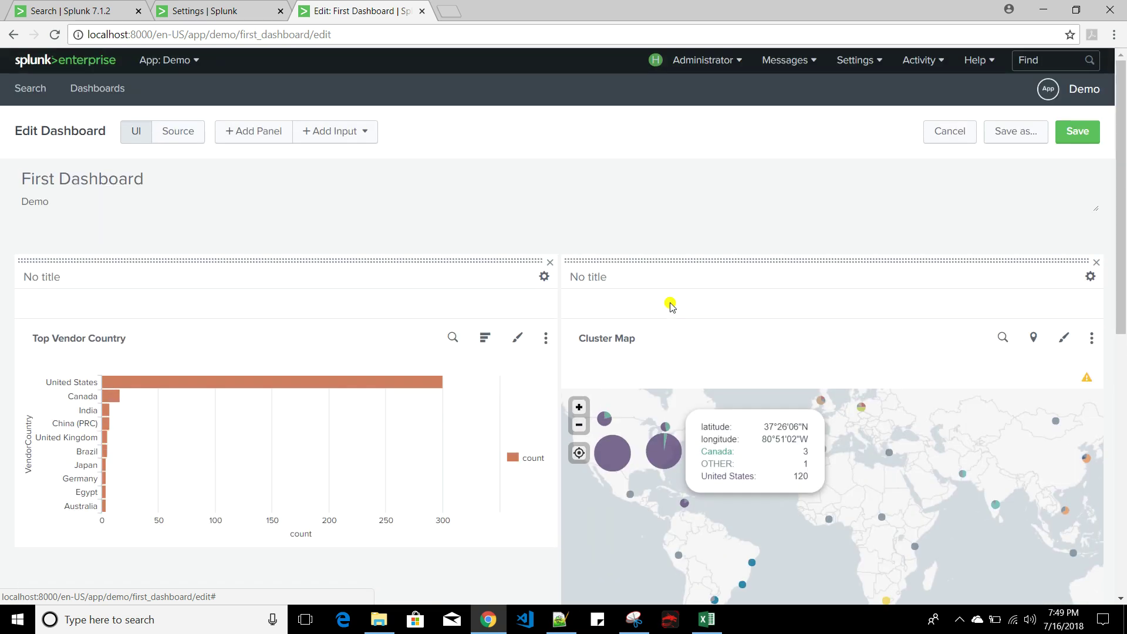
{"action": "left_click", "coordinate": [1084, 134]}
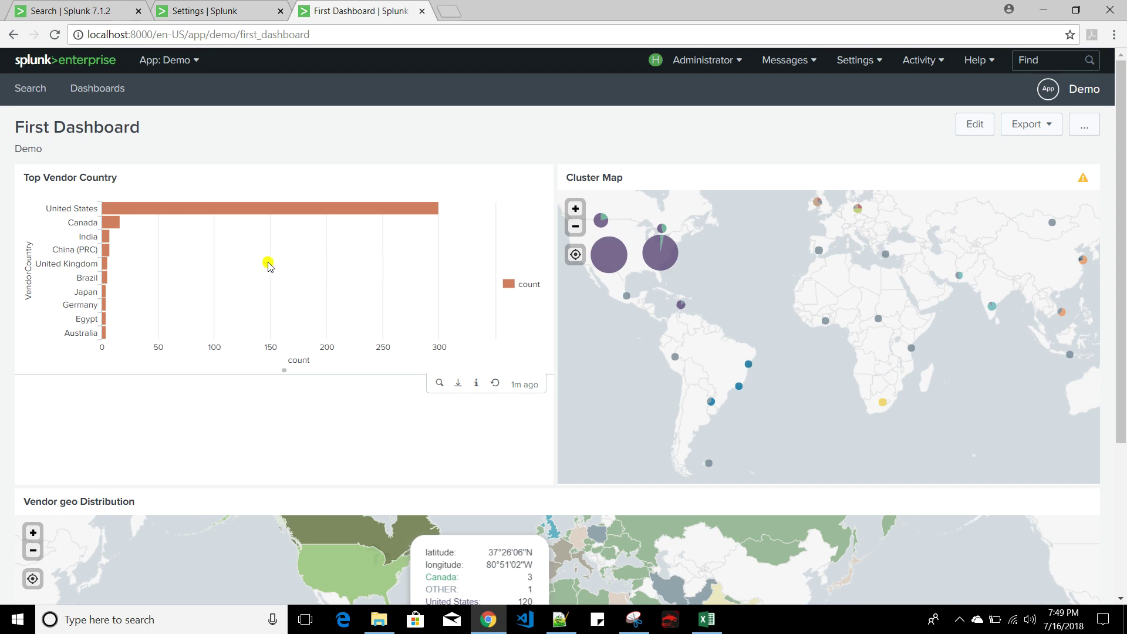
{"action": "scroll", "coordinate": [367, 330], "scroll_direction": "down", "scroll_amount": 3}
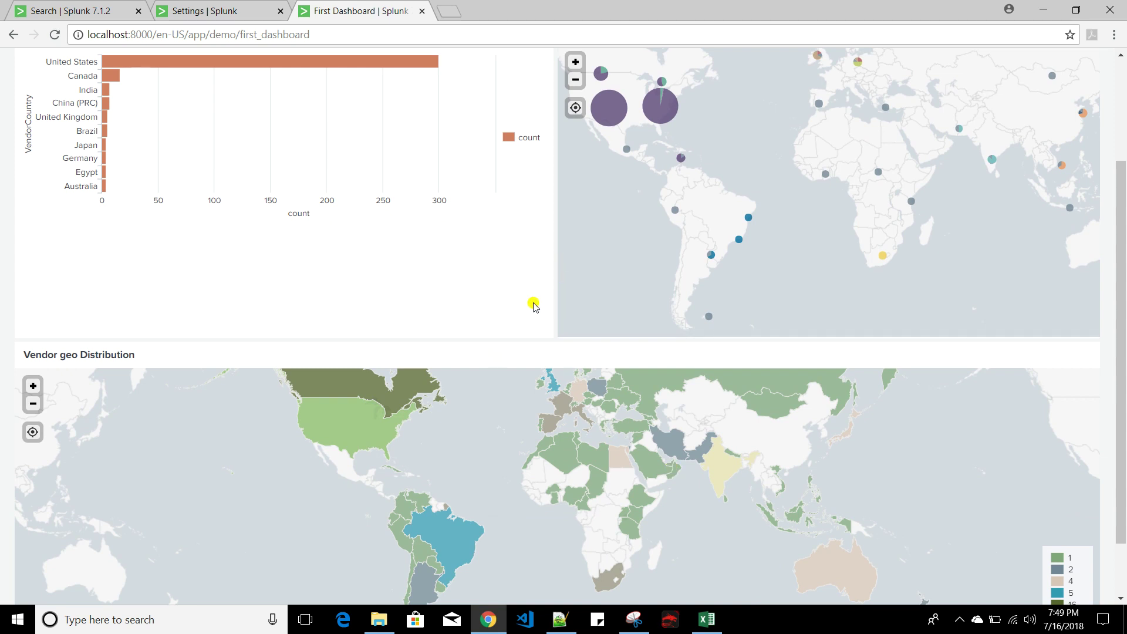
{"action": "scroll", "coordinate": [533, 305], "scroll_direction": "up", "scroll_amount": 3}
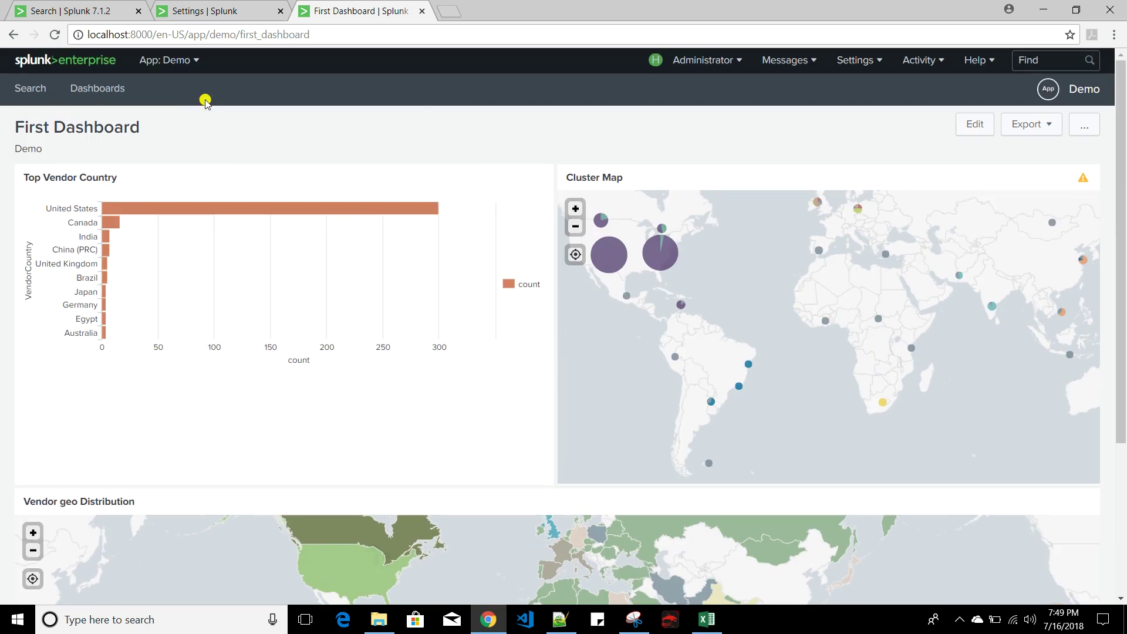
Step: In the second Splunk browser tab, switch to the Demo app and open First Dashboard from its dashboards list
{"action": "left_click", "coordinate": [194, 23]}
{"action": "left_click", "coordinate": [155, 60]}
{"action": "left_click", "coordinate": [105, 110]}
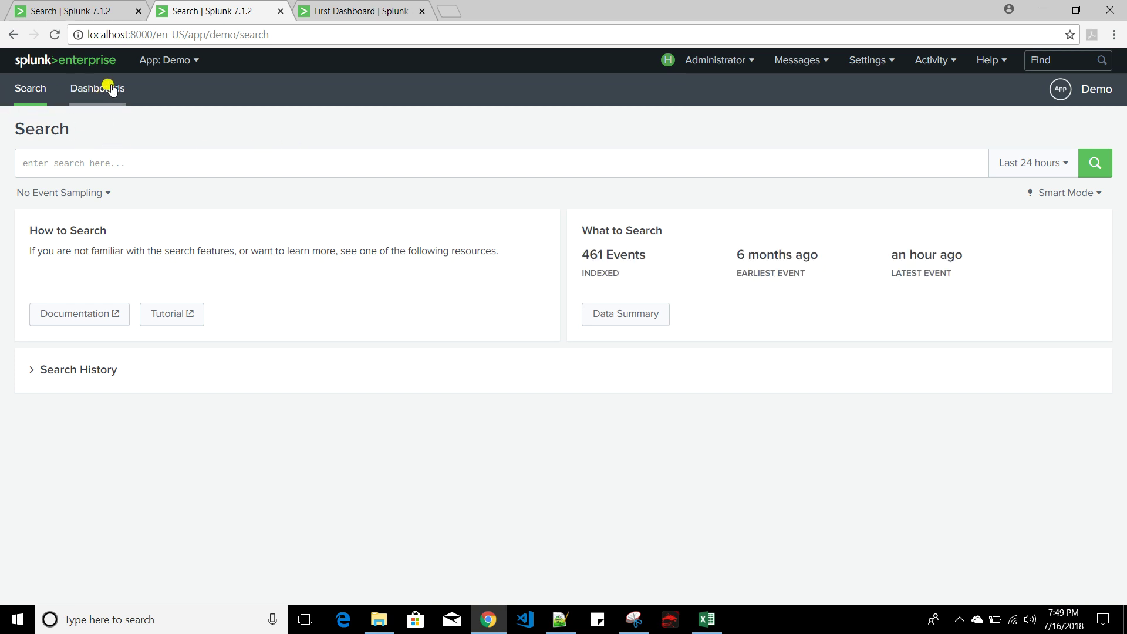
{"action": "left_click", "coordinate": [84, 93]}
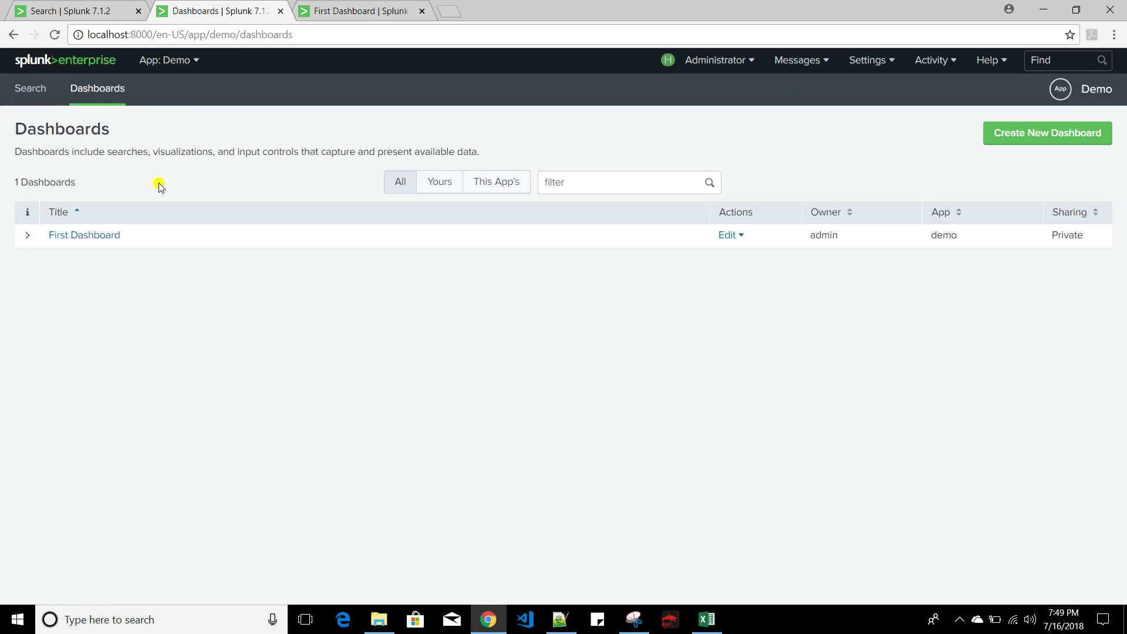
{"action": "left_click", "coordinate": [64, 238]}
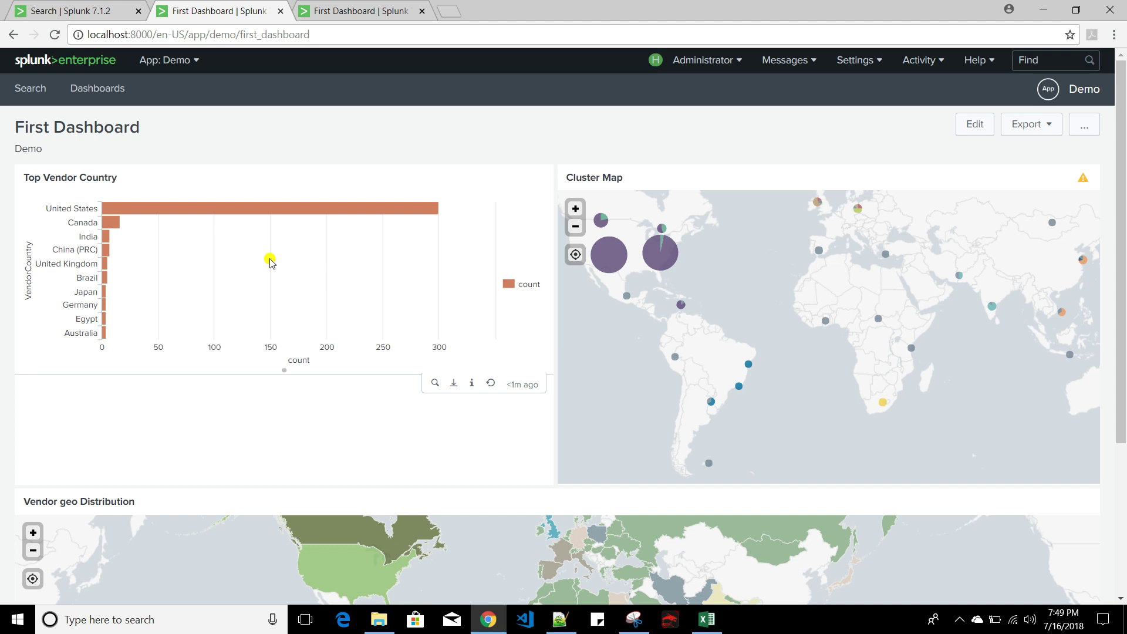
Step: Return to the other First Dashboard browser tab and open the Demo app's navigation menus in the user interface settings
{"action": "left_click", "coordinate": [355, 11]}
{"action": "left_click", "coordinate": [859, 61]}
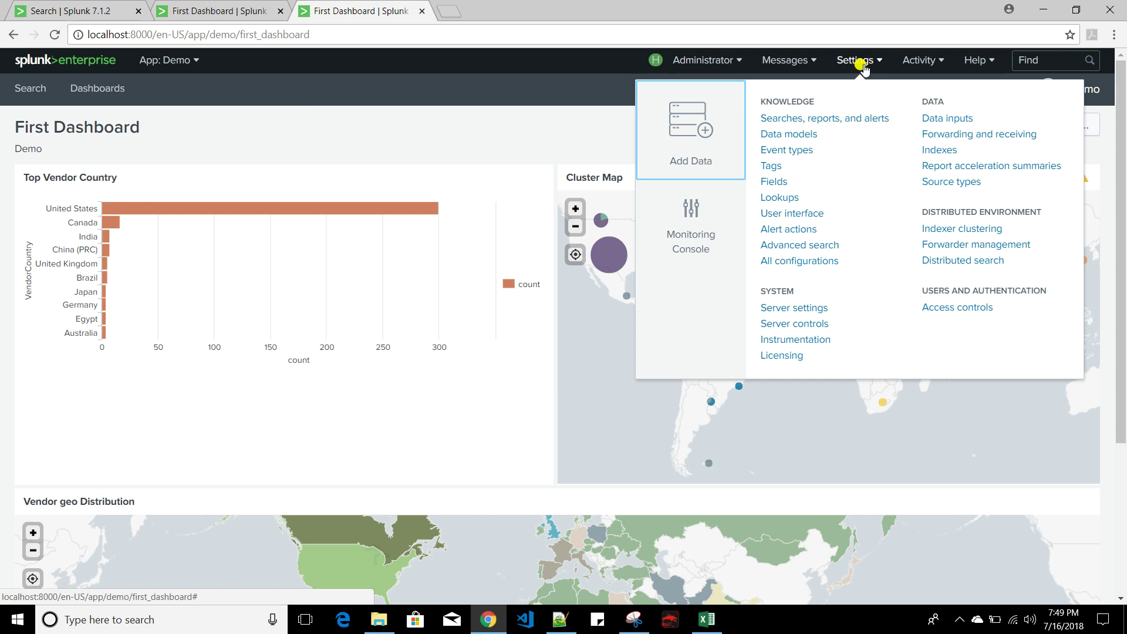
{"action": "left_click", "coordinate": [787, 214]}
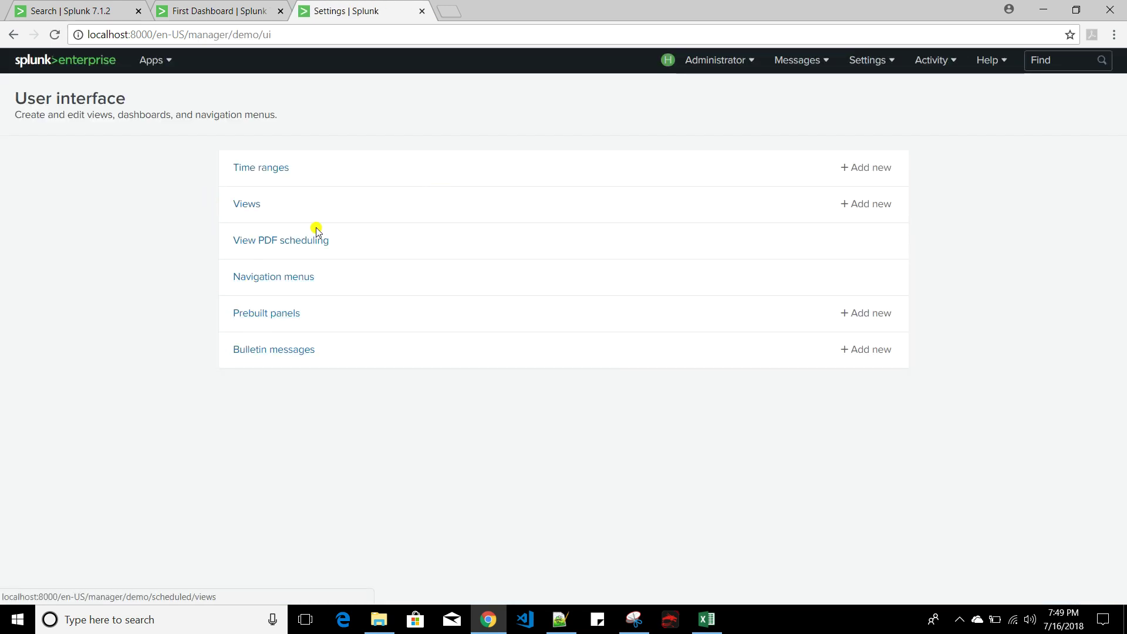
{"action": "left_click", "coordinate": [294, 281]}
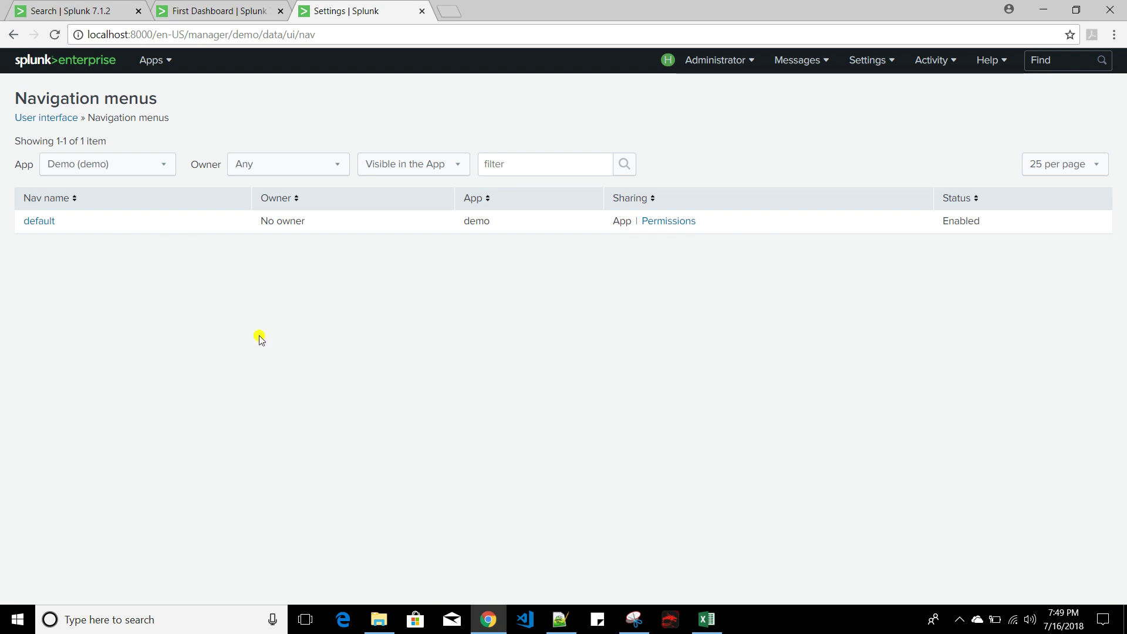
Step: Switch to File Explorer and check the demo app's default\data\ui\views folder for the dashboard file
{"action": "left_click", "coordinate": [374, 622]}
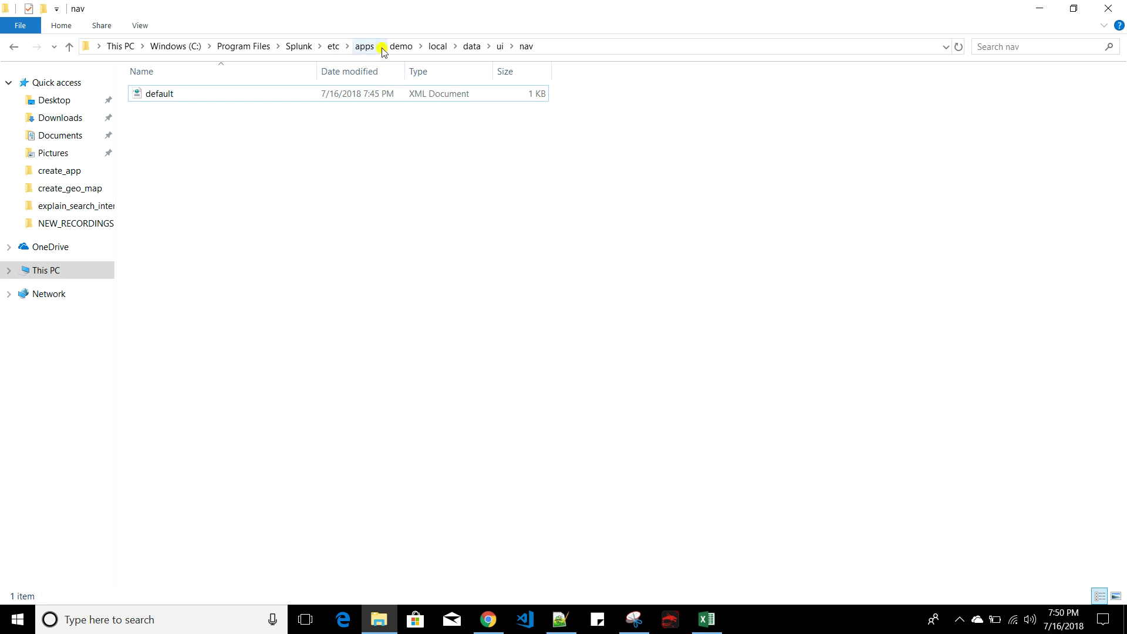
{"action": "left_click", "coordinate": [403, 47]}
{"action": "double_click", "coordinate": [176, 110]}
{"action": "double_click", "coordinate": [167, 95]}
{"action": "double_click", "coordinate": [168, 95]}
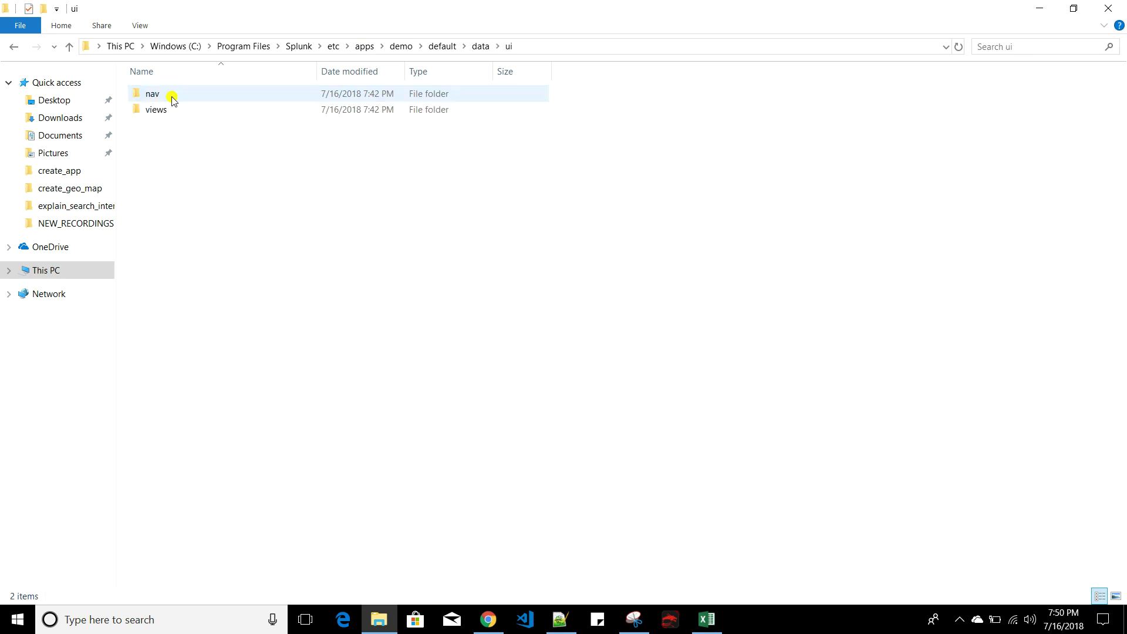
{"action": "double_click", "coordinate": [157, 112]}
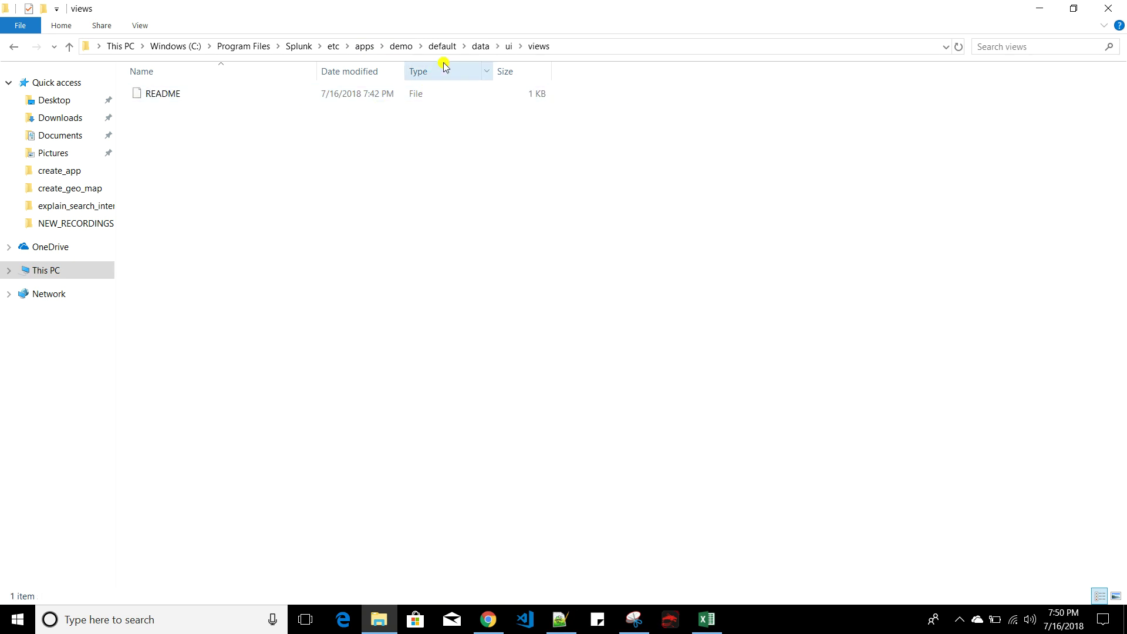
Step: Check the demo app's local\data\ui folder for the dashboard file
{"action": "left_click", "coordinate": [405, 48]}
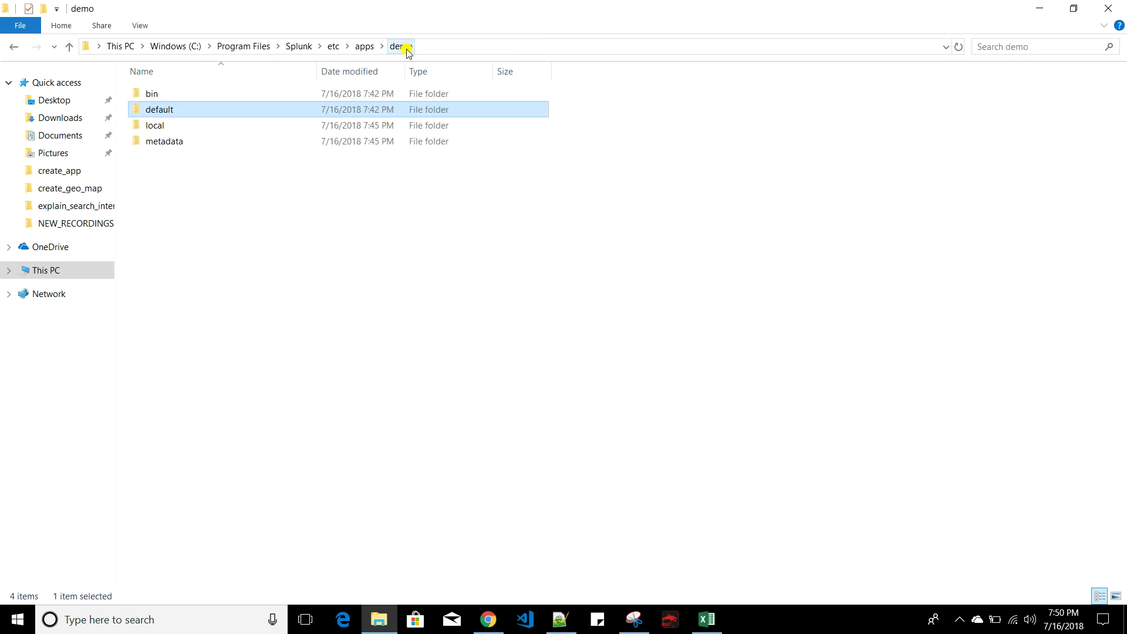
{"action": "left_click", "coordinate": [157, 128]}
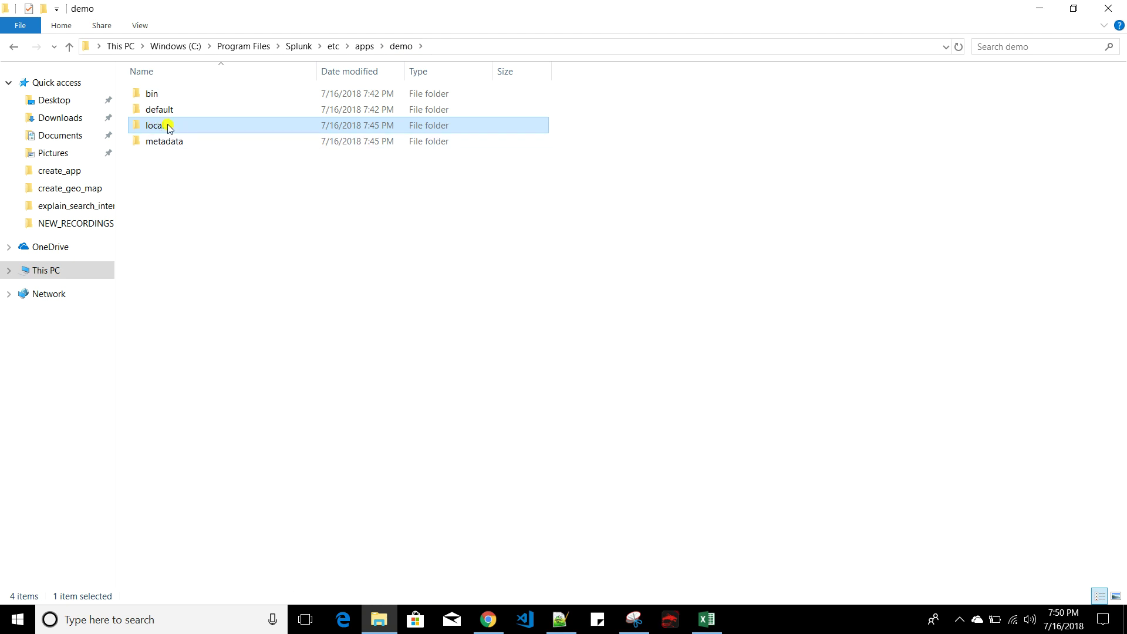
{"action": "double_click", "coordinate": [166, 126]}
{"action": "double_click", "coordinate": [169, 98]}
{"action": "double_click", "coordinate": [170, 98]}
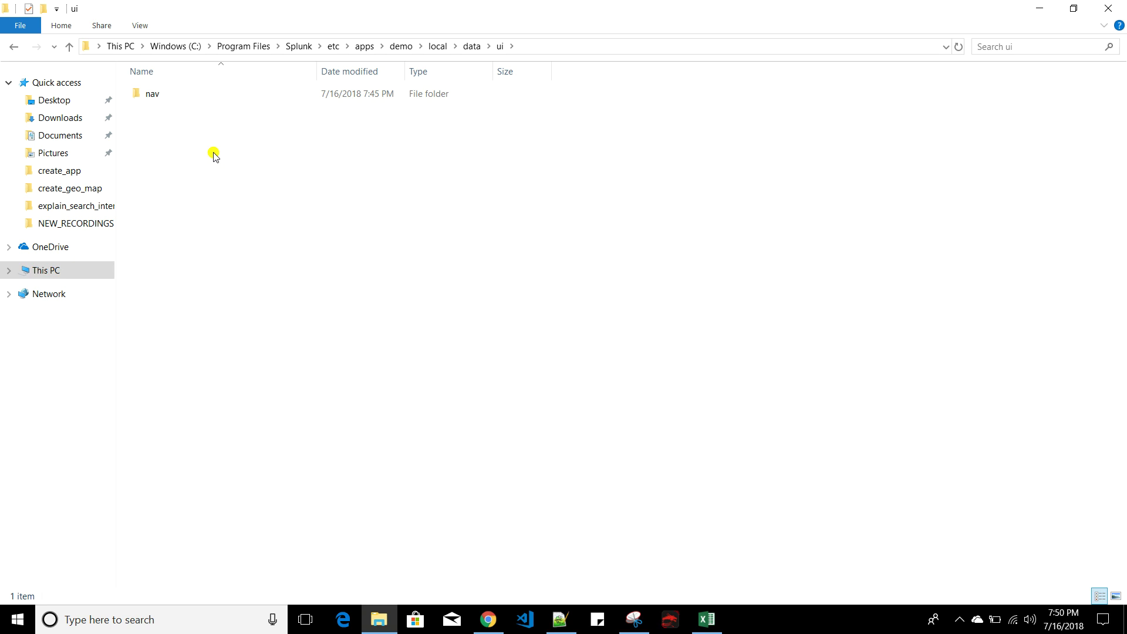
Step: Glance at the navigation menus page in Chrome, then open the Splunk\etc\users folder in File Explorer
{"action": "left_click", "coordinate": [489, 619]}
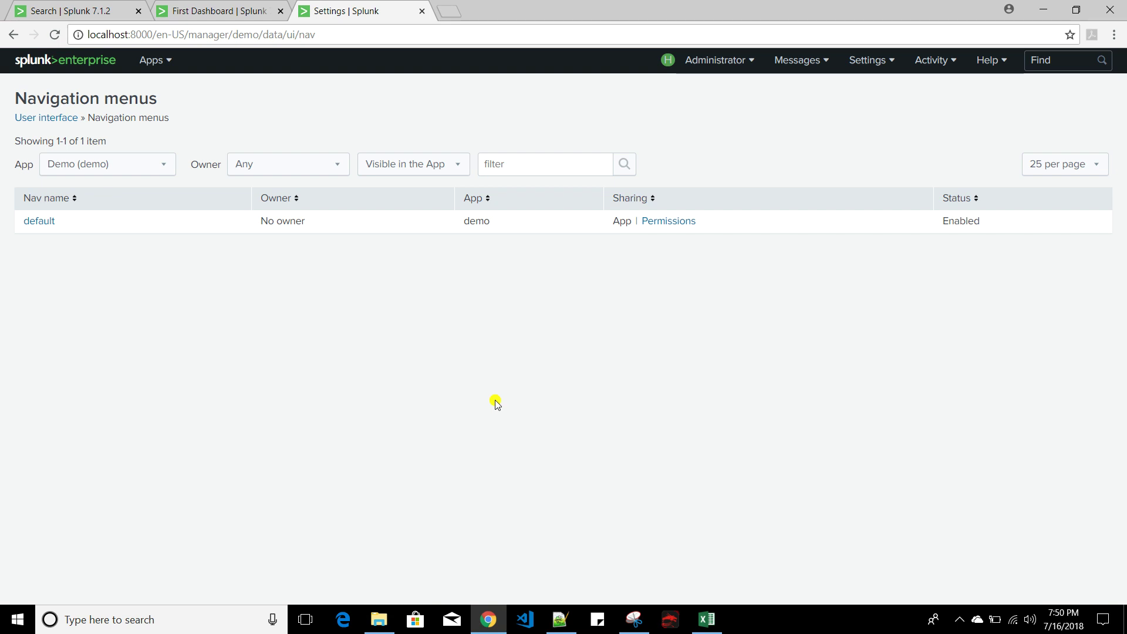
{"action": "left_click", "coordinate": [380, 619]}
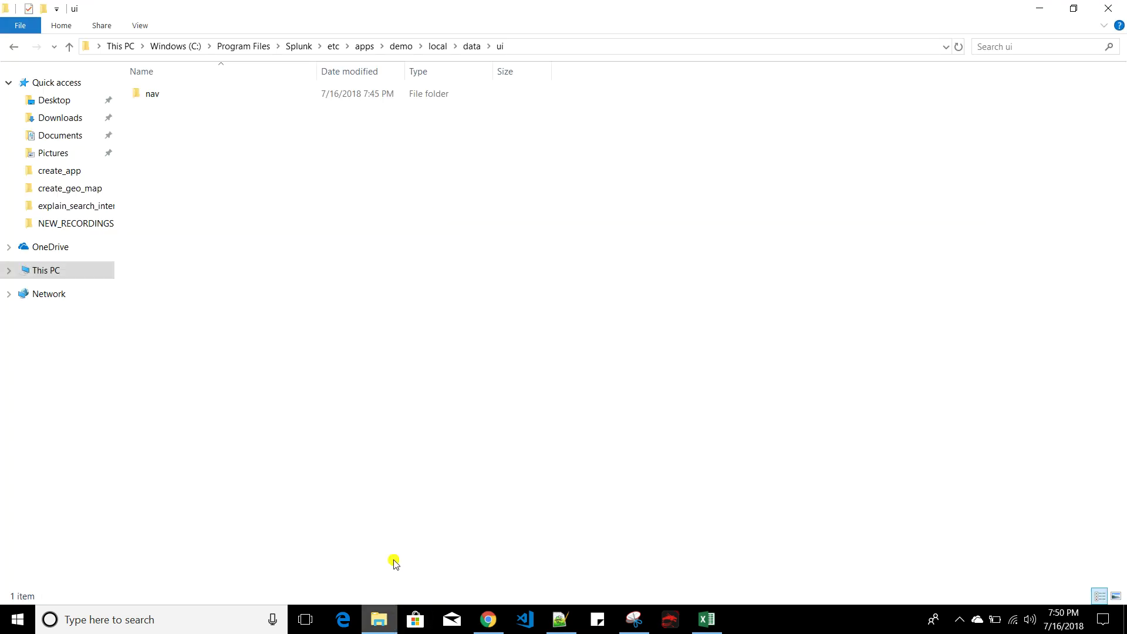
{"action": "left_click", "coordinate": [333, 46]}
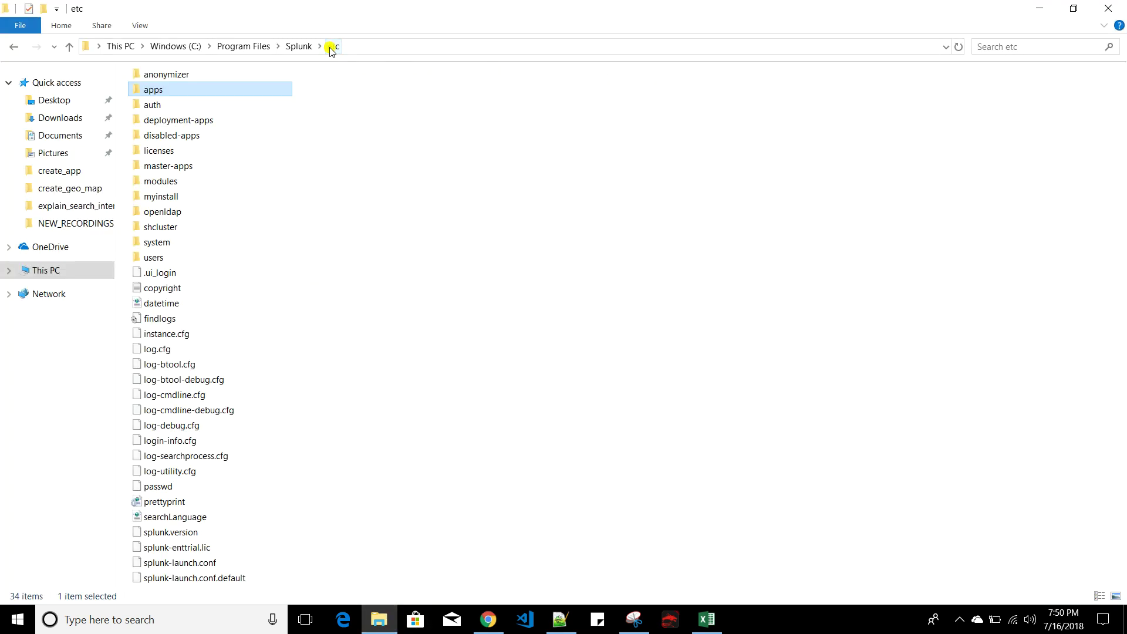
{"action": "double_click", "coordinate": [155, 261]}
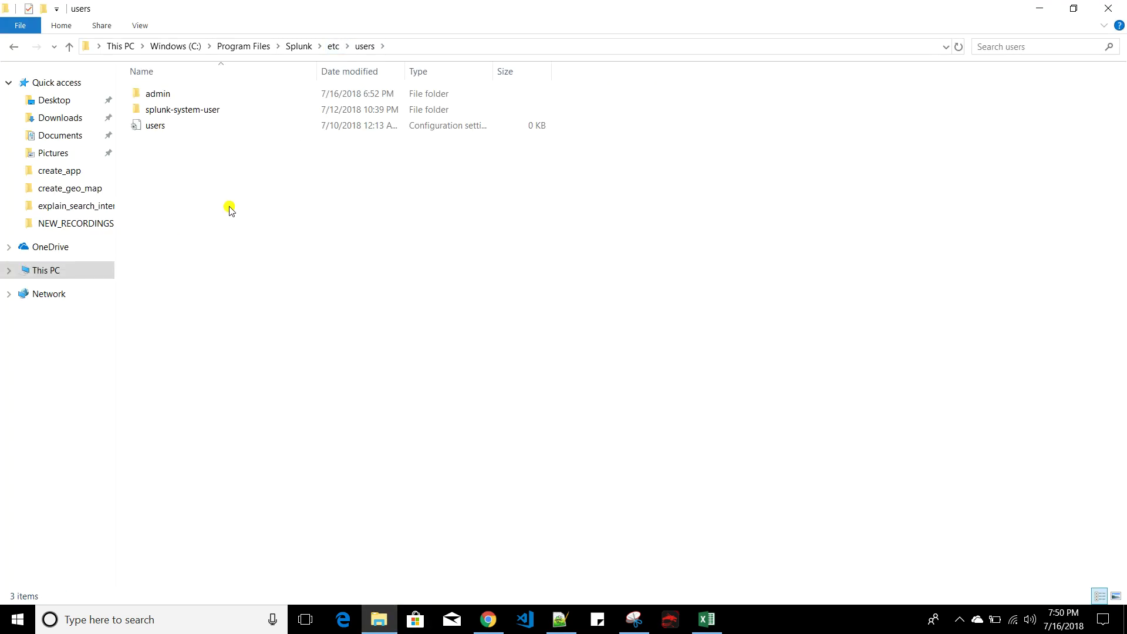
{"action": "left_click", "coordinate": [334, 47]}
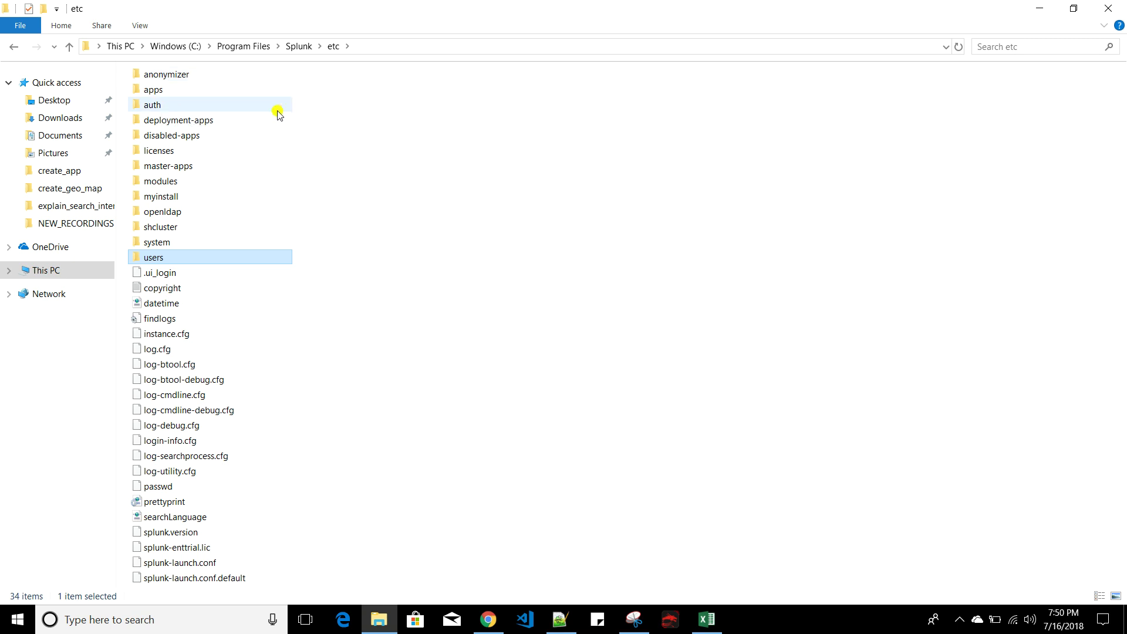
{"action": "double_click", "coordinate": [165, 259]}
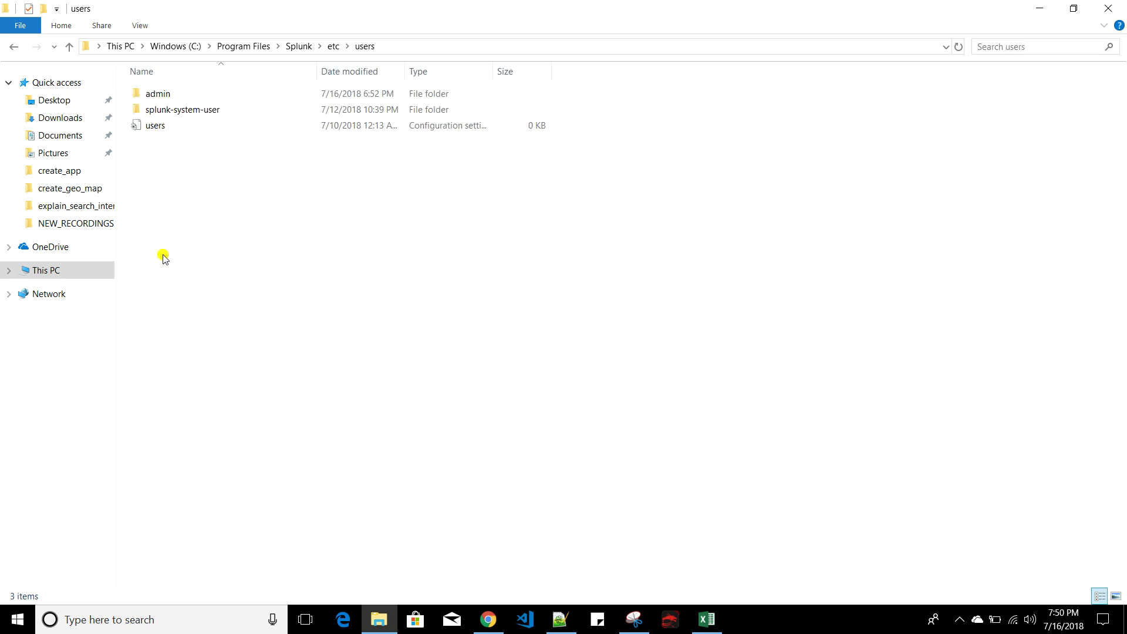
Step: Open the admin user's demo\local\data\ui\views folder, granting access where required, to look for the dashboard file
{"action": "double_click", "coordinate": [166, 96]}
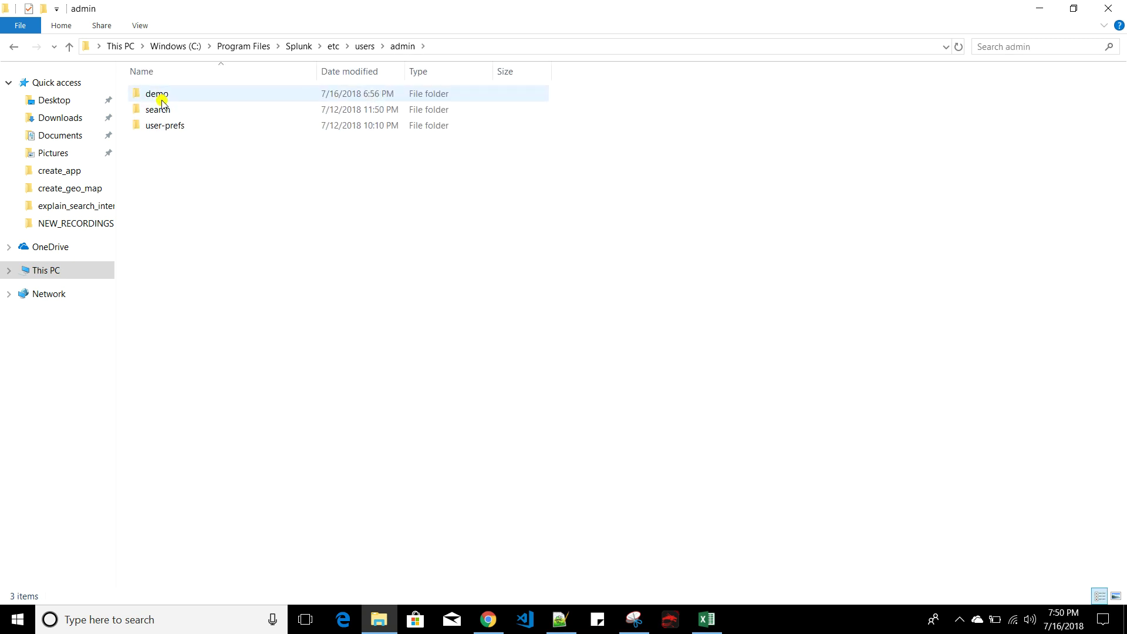
{"action": "double_click", "coordinate": [156, 95]}
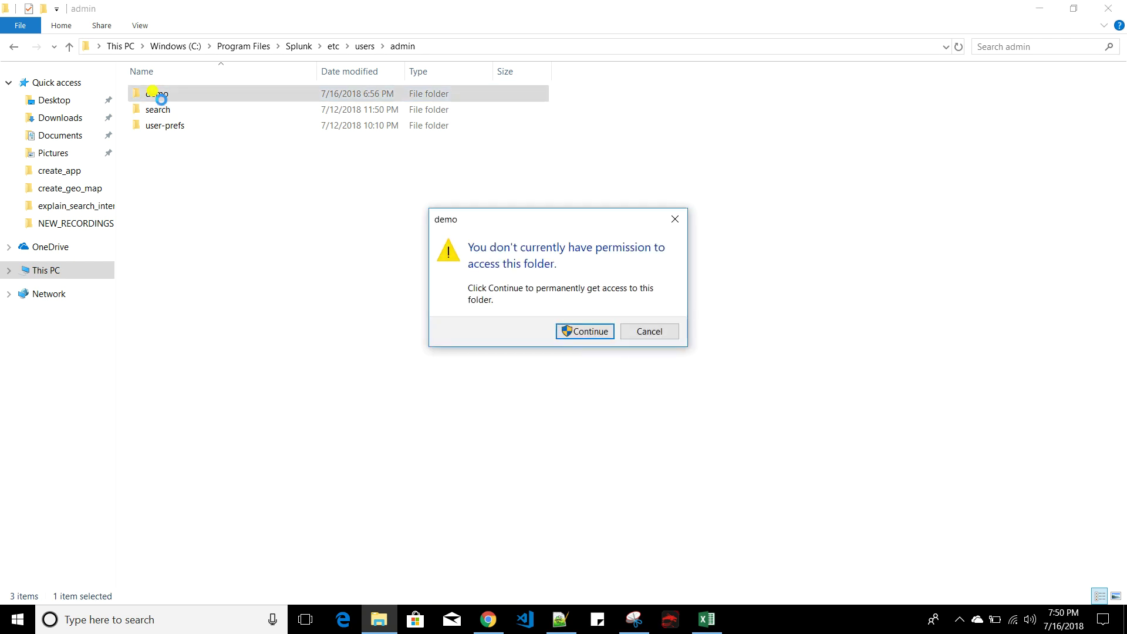
{"action": "left_click", "coordinate": [587, 332]}
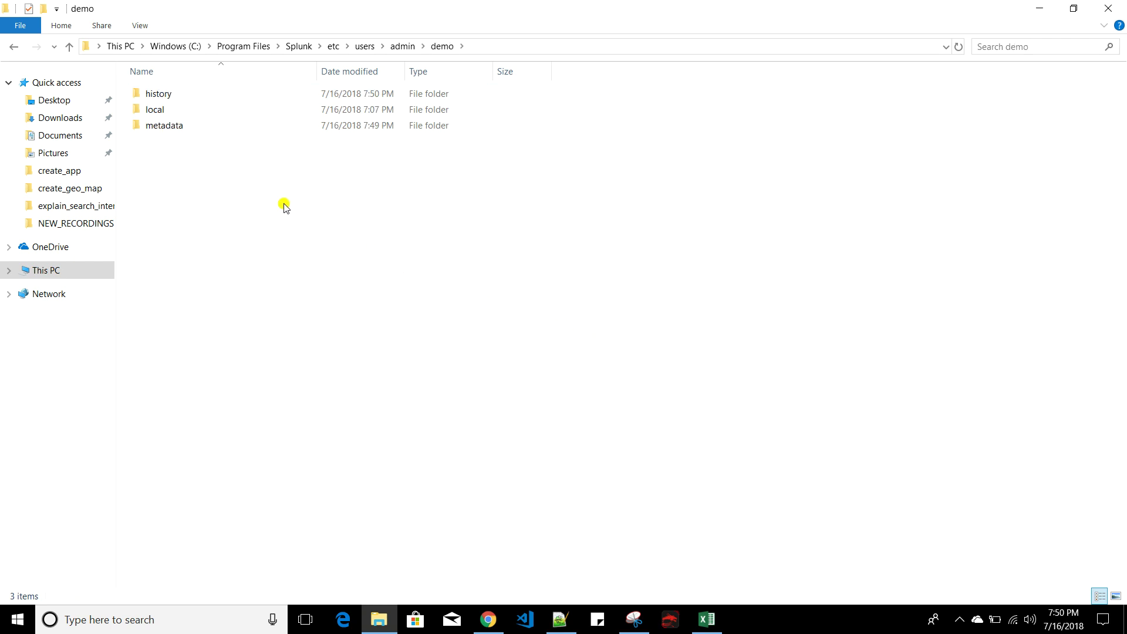
{"action": "double_click", "coordinate": [179, 110]}
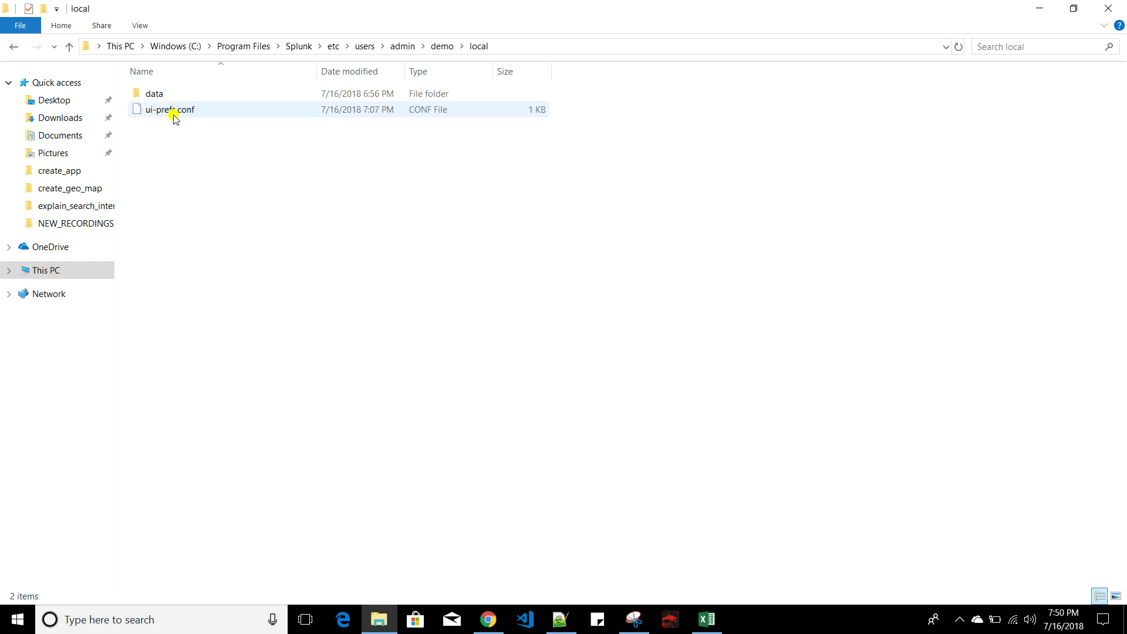
{"action": "double_click", "coordinate": [172, 96]}
{"action": "double_click", "coordinate": [172, 99]}
{"action": "double_click", "coordinate": [171, 98]}
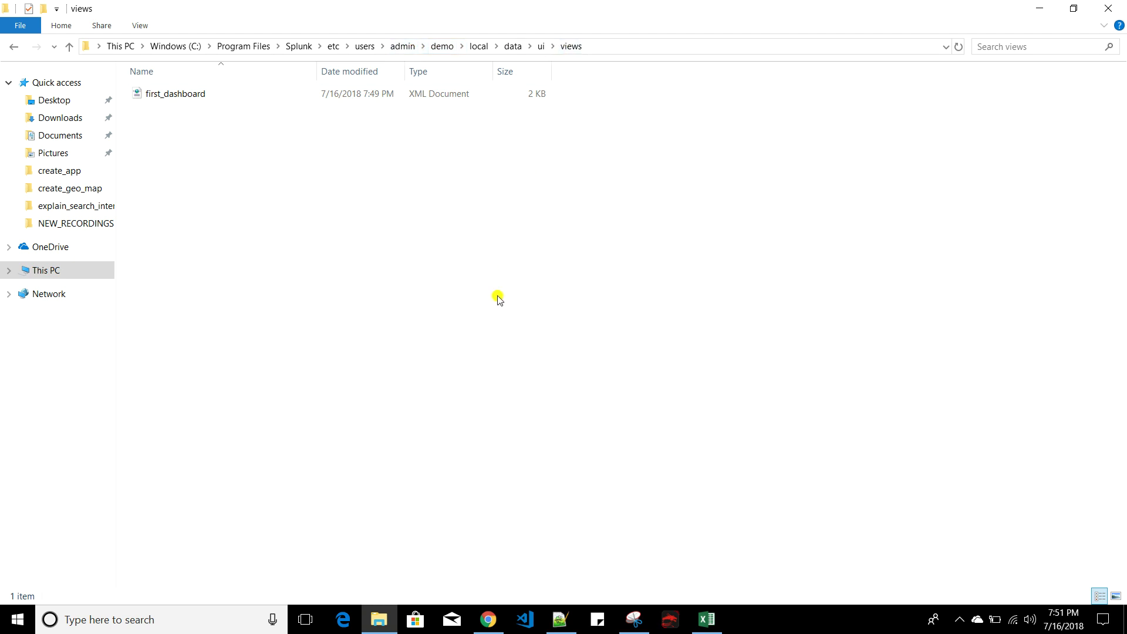
Step: Switch to Chrome and open the permission settings of First Dashboard from the Demo app's dashboards list
{"action": "left_click", "coordinate": [488, 620]}
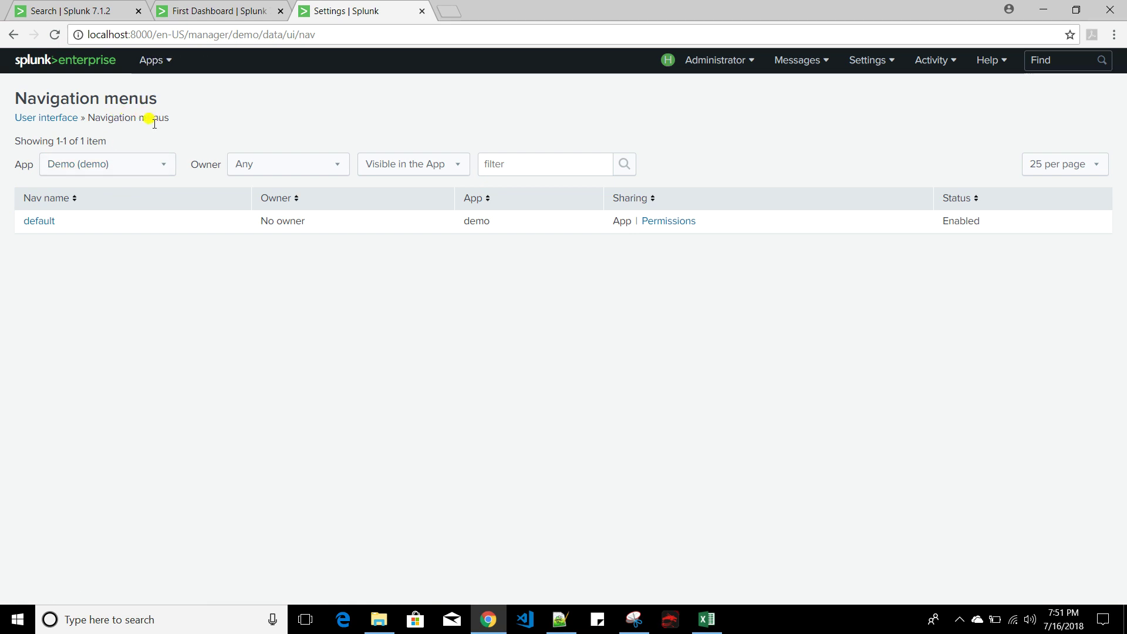
{"action": "left_click", "coordinate": [221, 12]}
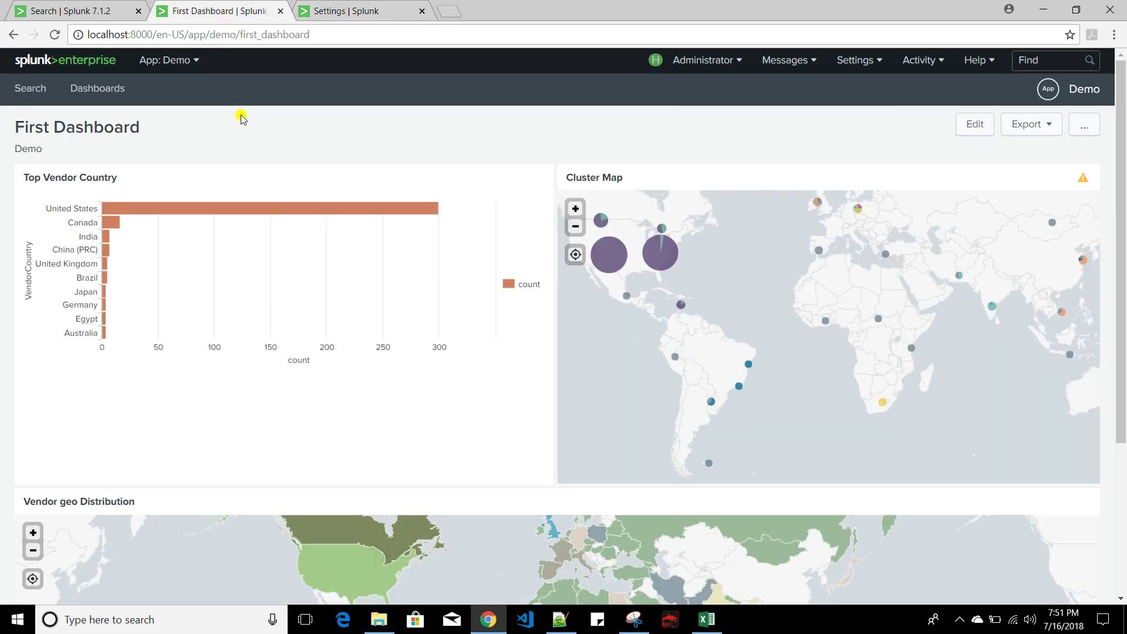
{"action": "left_click", "coordinate": [94, 89]}
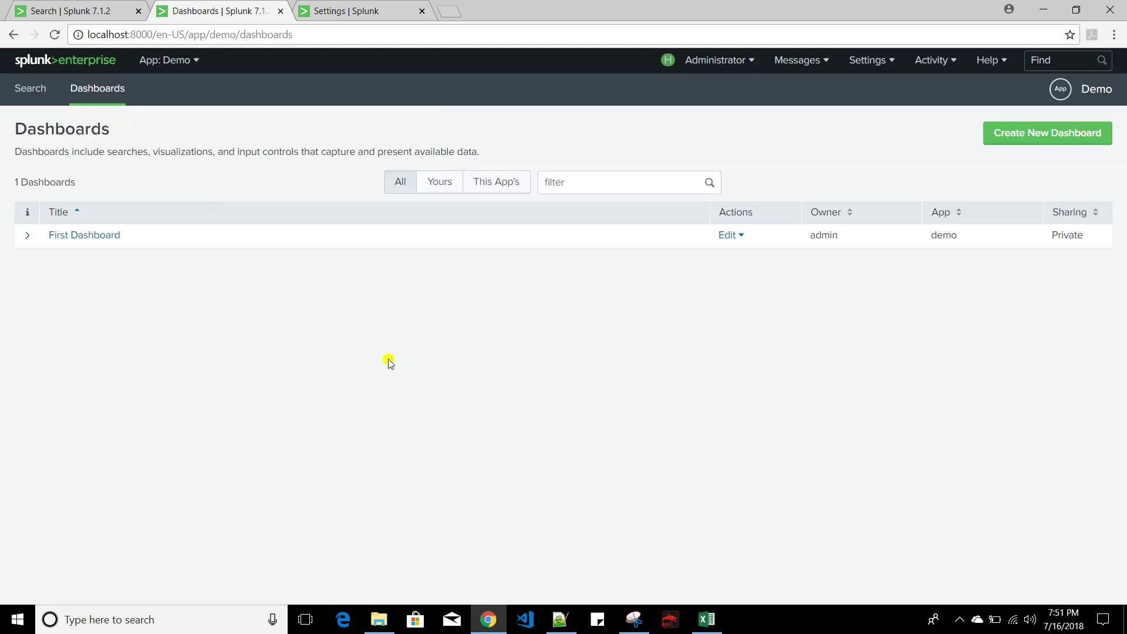
{"action": "left_click", "coordinate": [734, 235]}
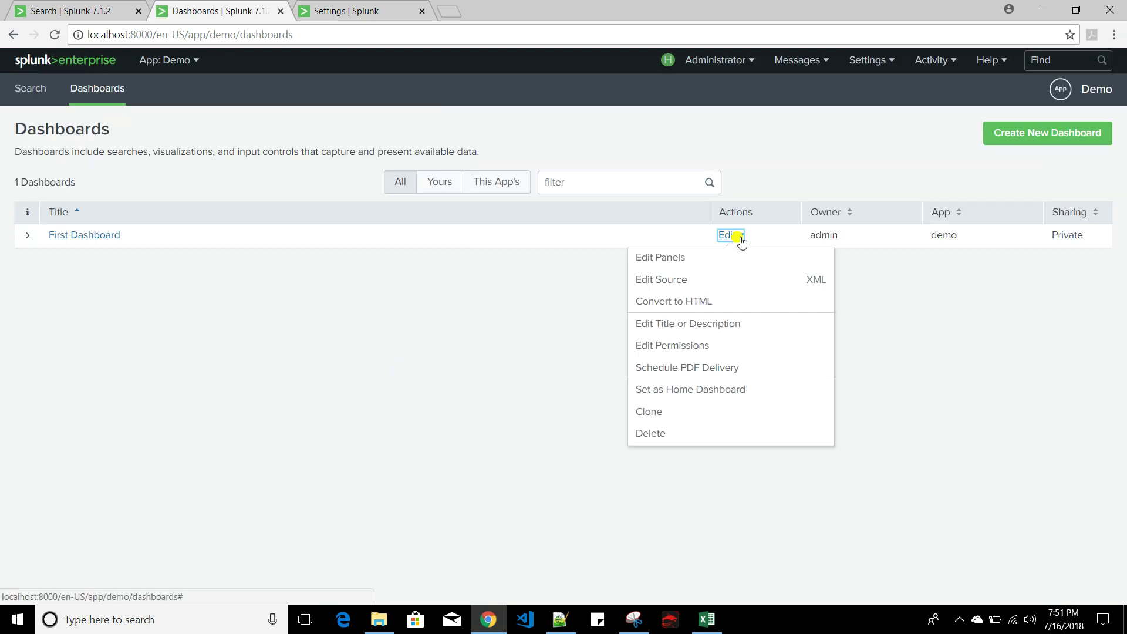
{"action": "left_click", "coordinate": [680, 345]}
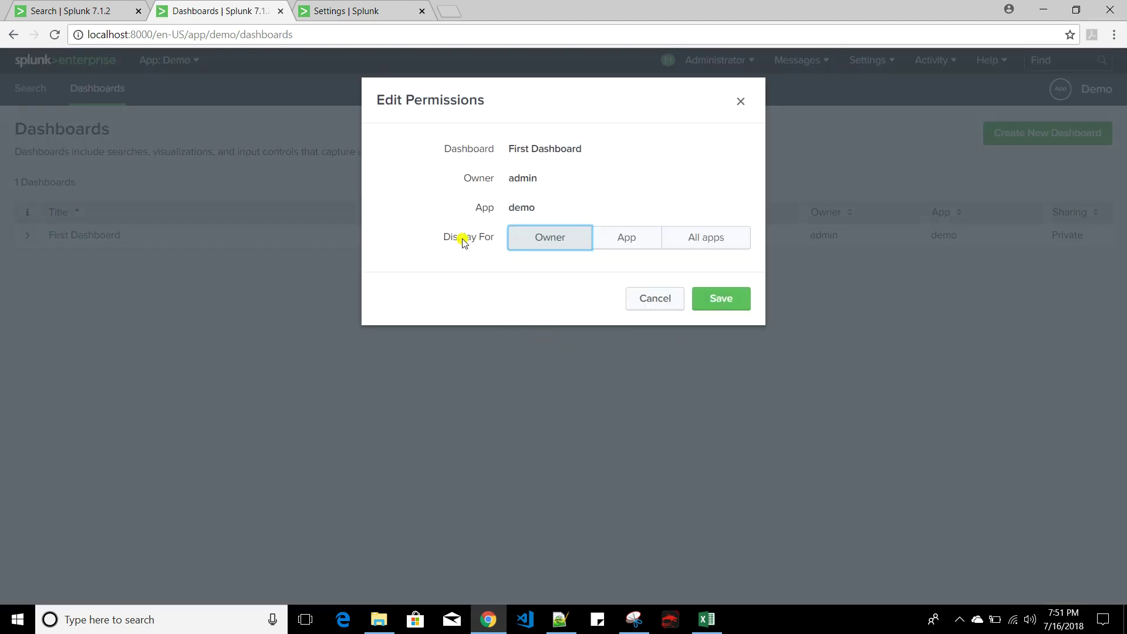
Step: Share First Dashboard at App level with read access for Everyone and write access for admin, and save the permissions
{"action": "left_click", "coordinate": [633, 239]}
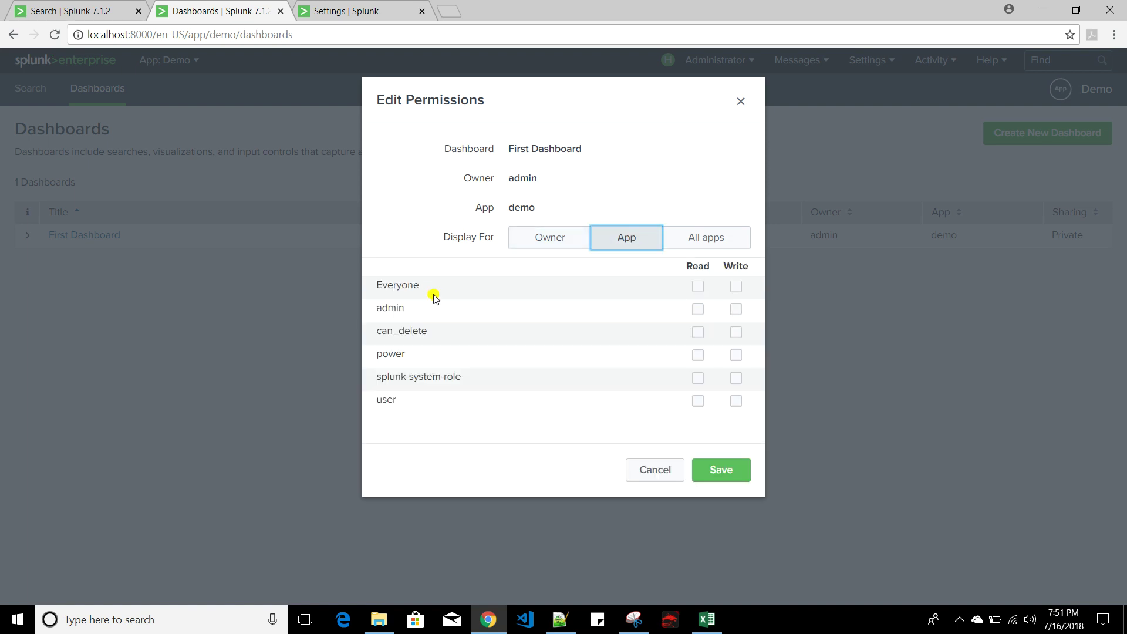
{"action": "left_click", "coordinate": [699, 287]}
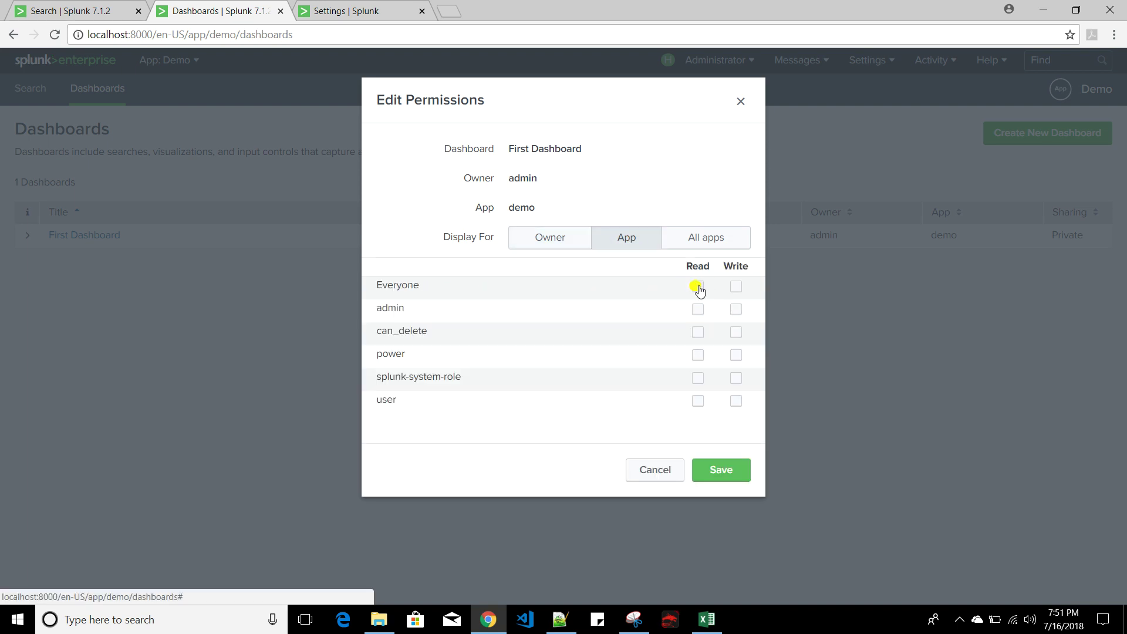
{"action": "left_click", "coordinate": [736, 308]}
{"action": "left_click", "coordinate": [736, 473]}
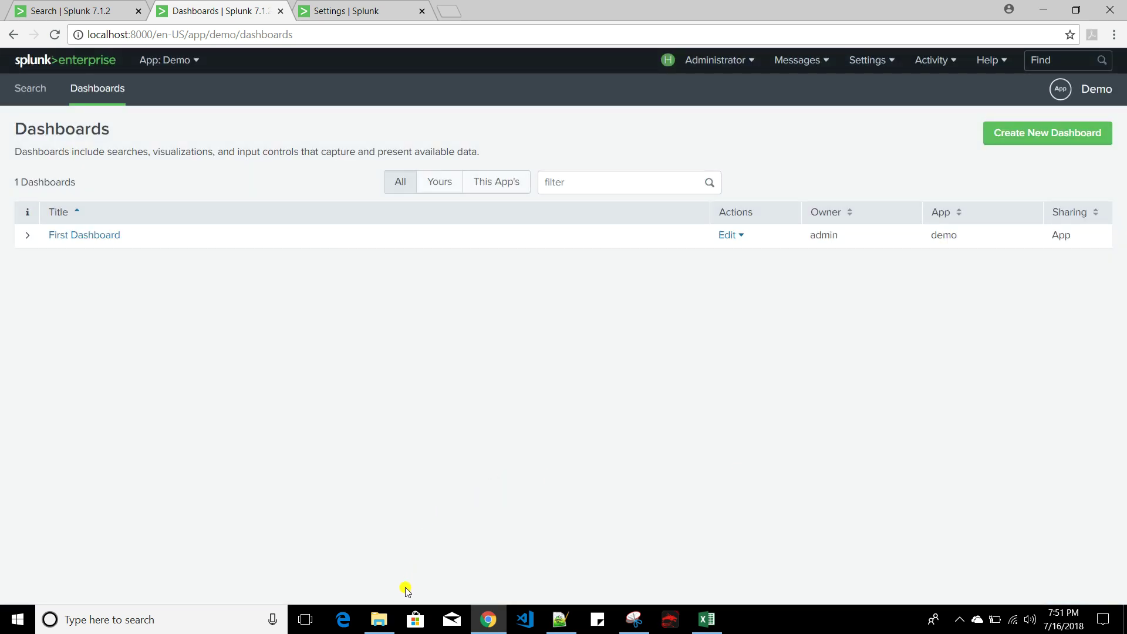
Step: Switch to File Explorer and open Splunk\etc\apps\demo\local\data\ui\views, granting folder access, to check for the shared dashboard file
{"action": "left_click", "coordinate": [380, 619]}
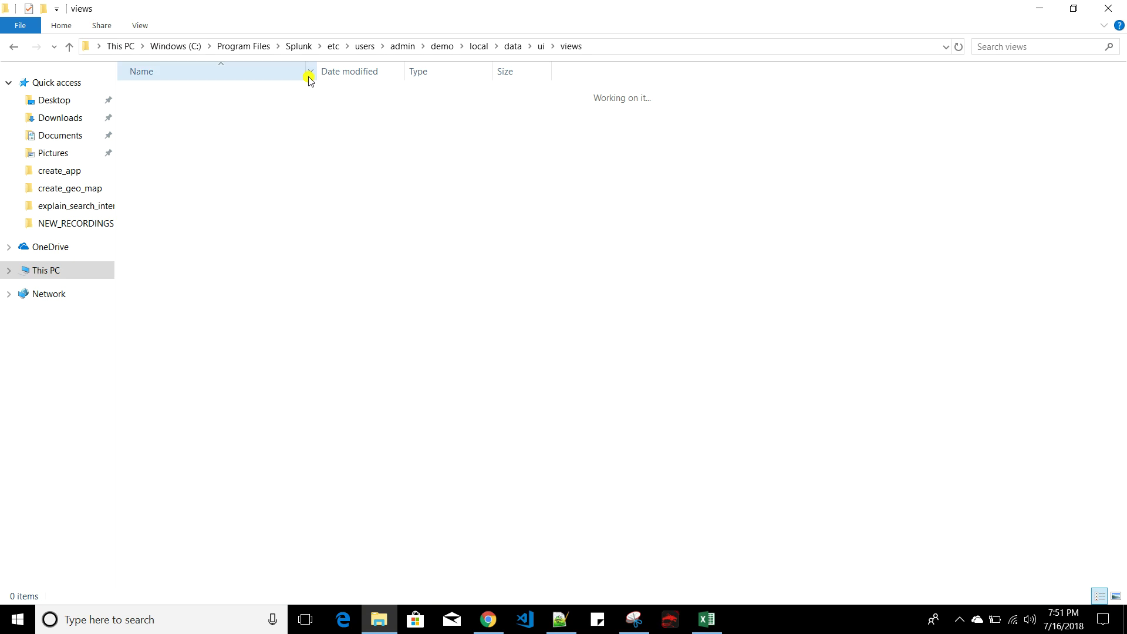
{"action": "left_click", "coordinate": [330, 47]}
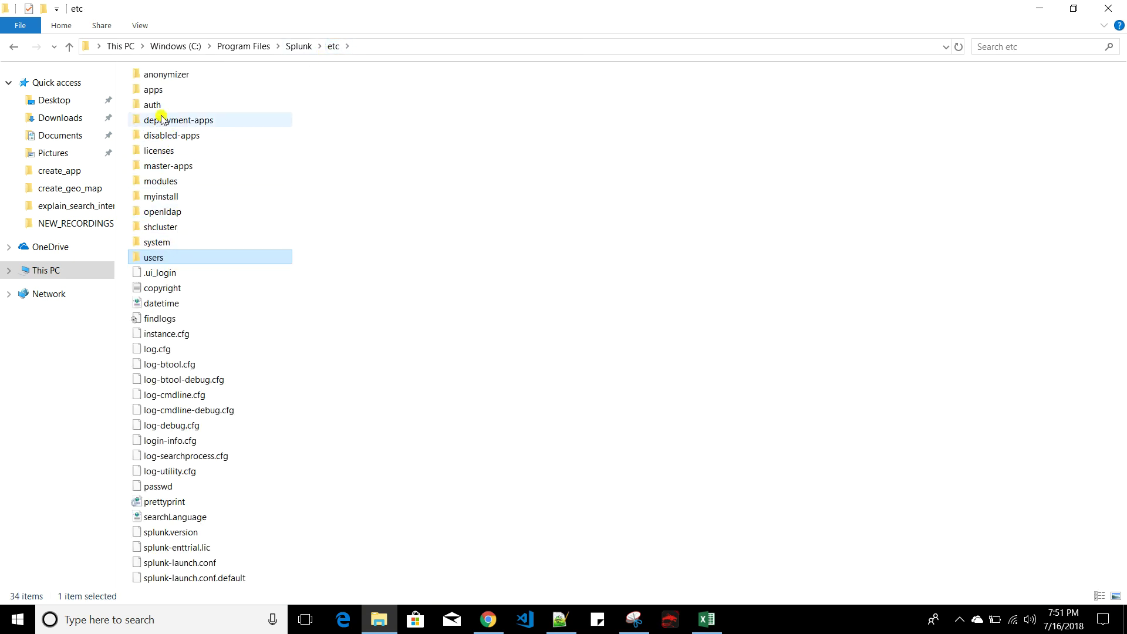
{"action": "double_click", "coordinate": [170, 89]}
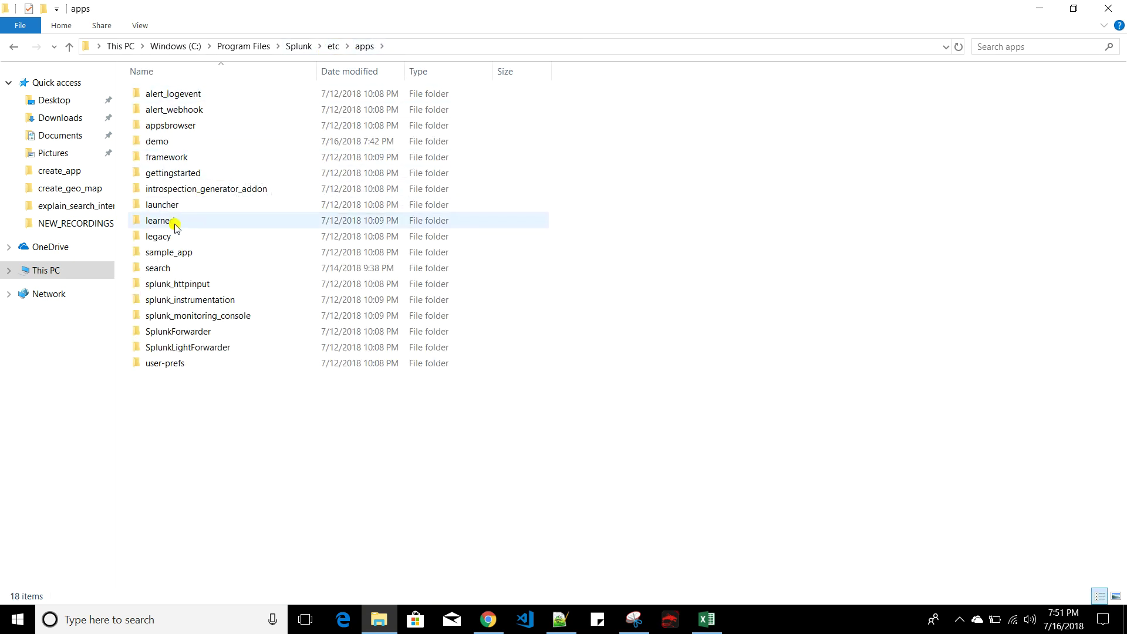
{"action": "double_click", "coordinate": [175, 143]}
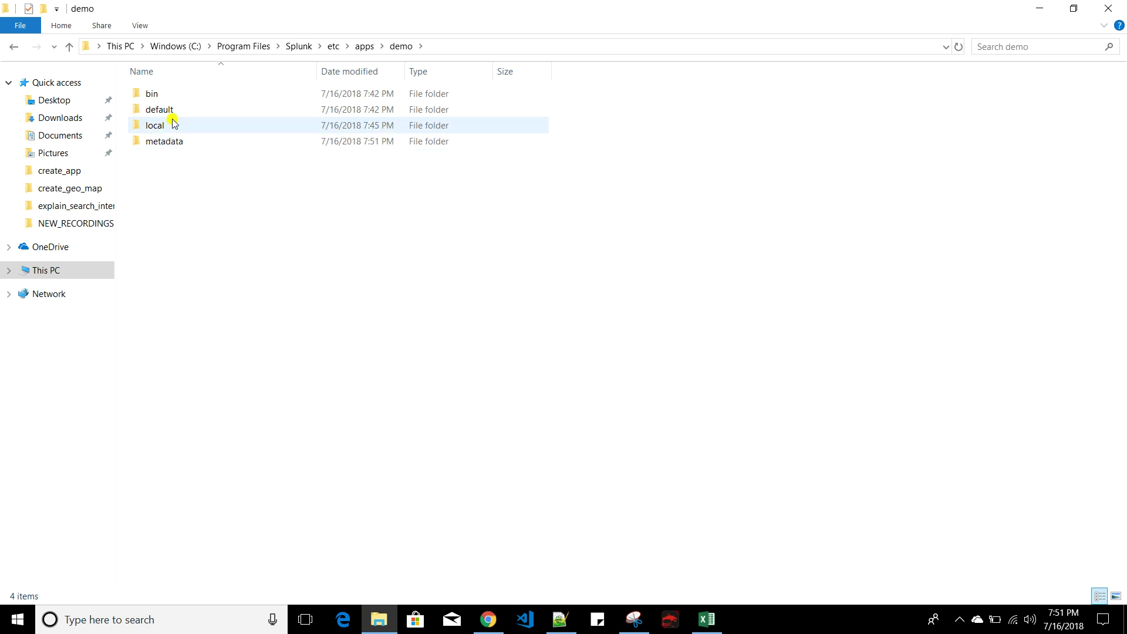
{"action": "double_click", "coordinate": [175, 123]}
{"action": "double_click", "coordinate": [166, 97]}
{"action": "double_click", "coordinate": [164, 98]}
{"action": "double_click", "coordinate": [157, 108]}
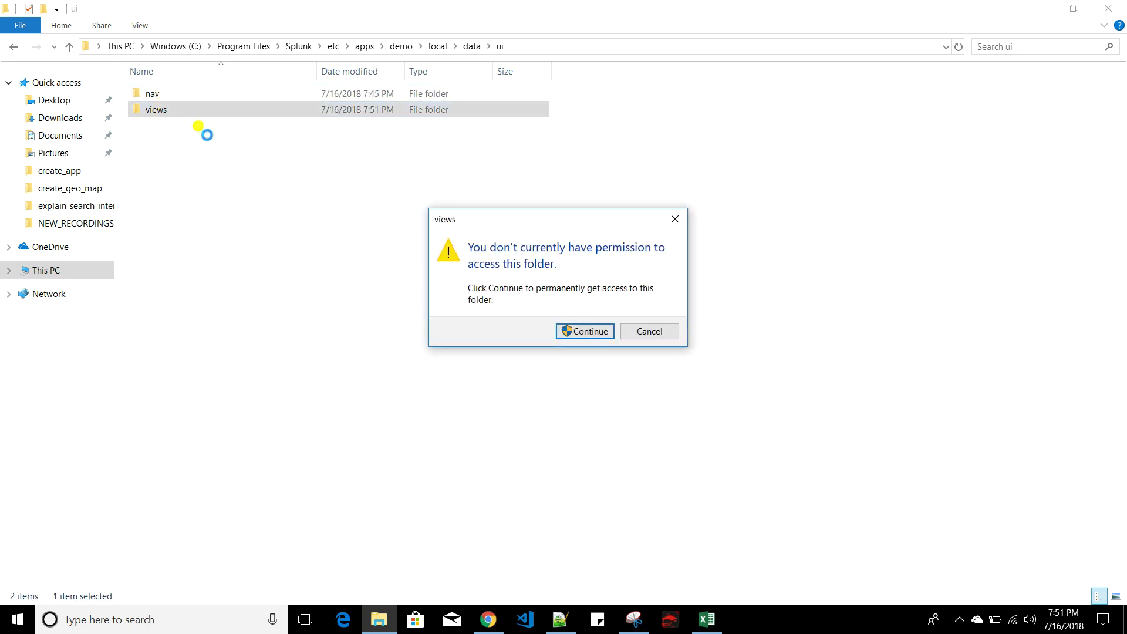
{"action": "left_click", "coordinate": [584, 332]}
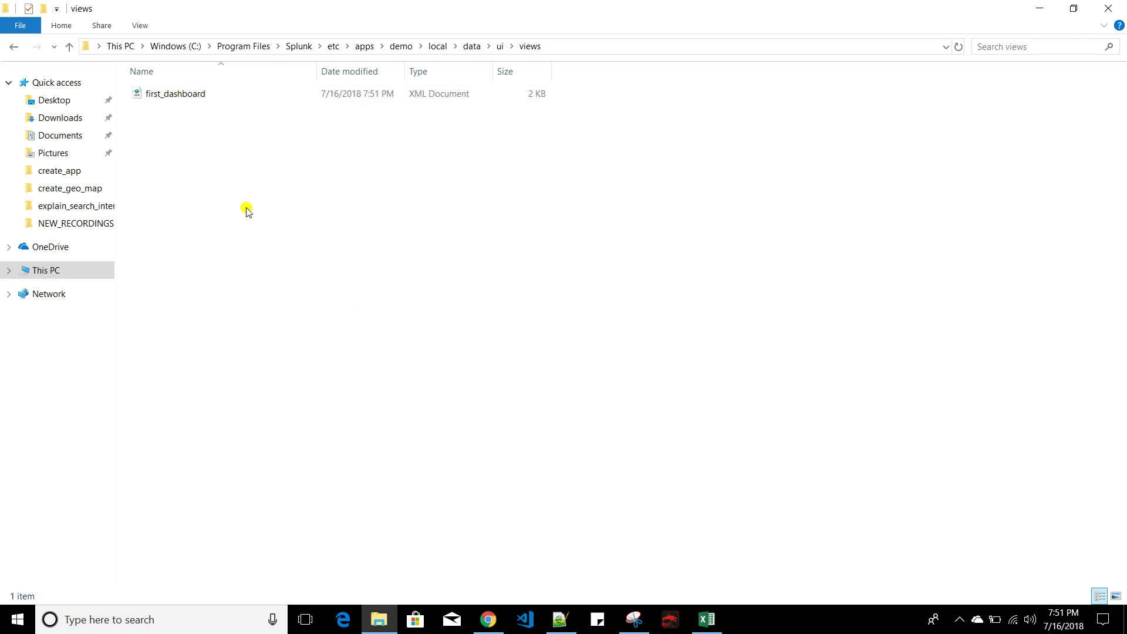
{"action": "left_click", "coordinate": [184, 92]}
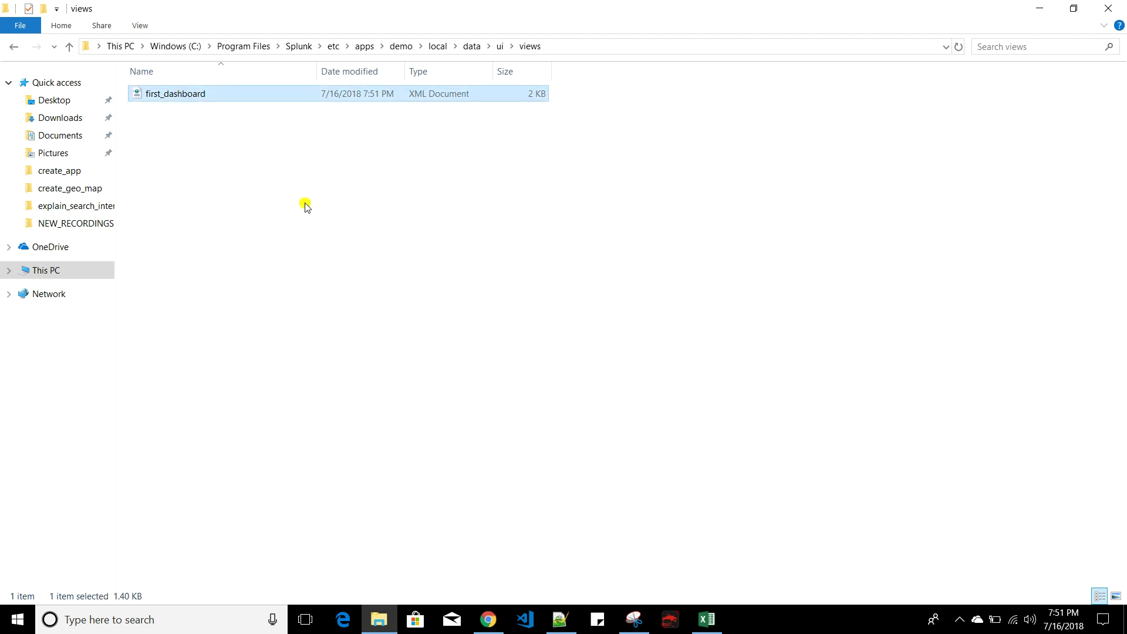
{"action": "left_click", "coordinate": [305, 206]}
{"action": "left_click", "coordinate": [178, 98]}
{"action": "left_click", "coordinate": [177, 96]}
{"action": "left_click", "coordinate": [335, 283]}
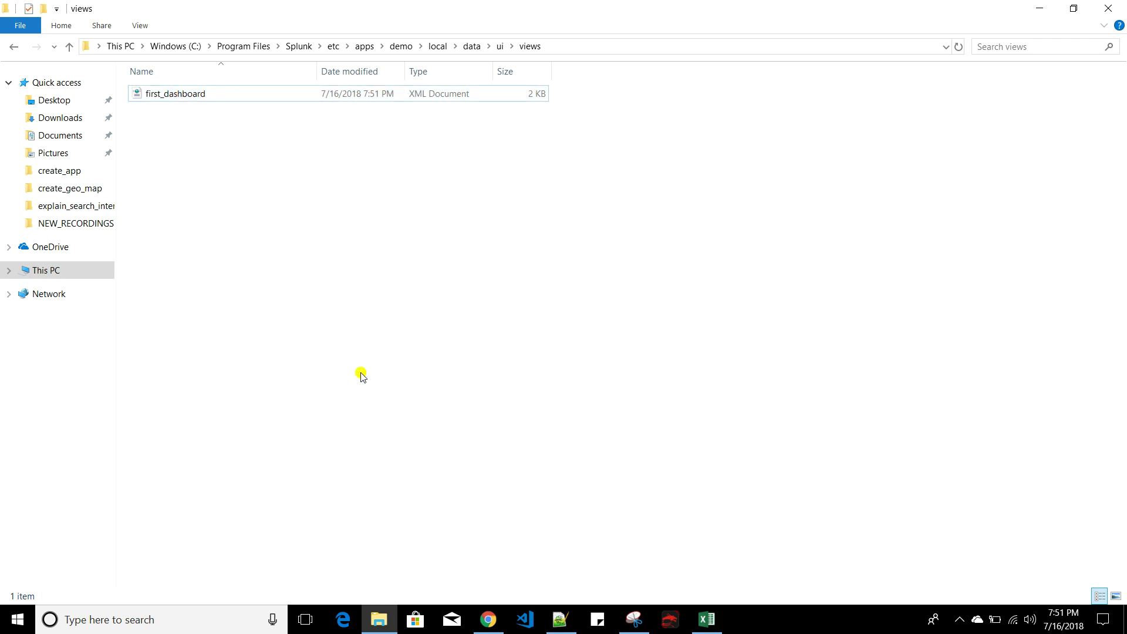
Step: Return to the Settings page in Chrome and open the Demo app's default navigation menu XML for editing
{"action": "left_click", "coordinate": [486, 616]}
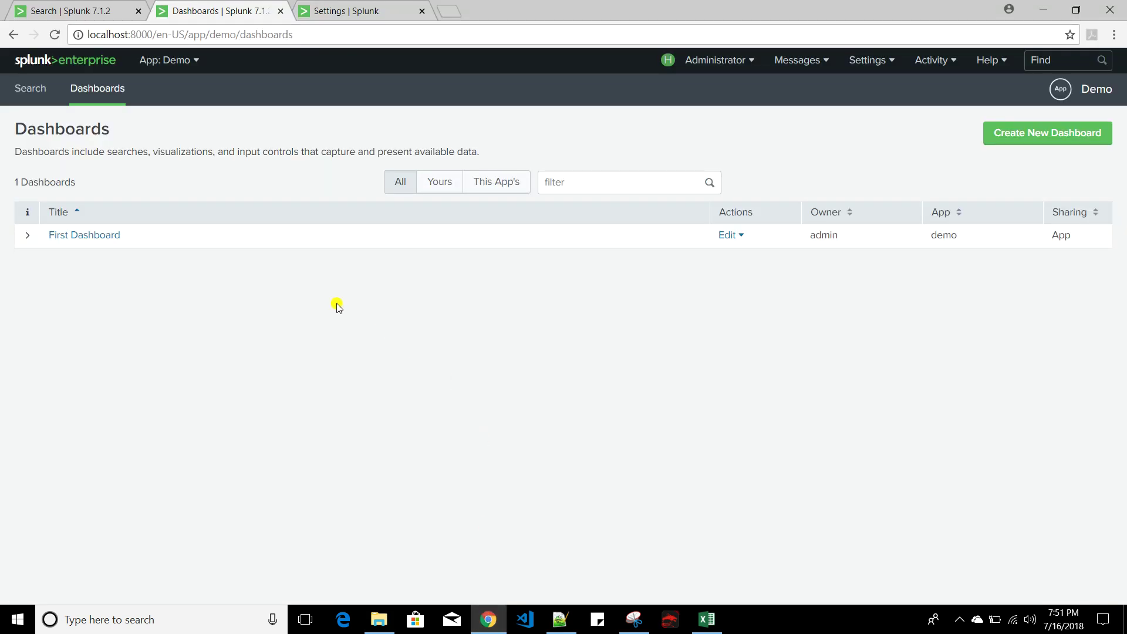
{"action": "left_click", "coordinate": [375, 15]}
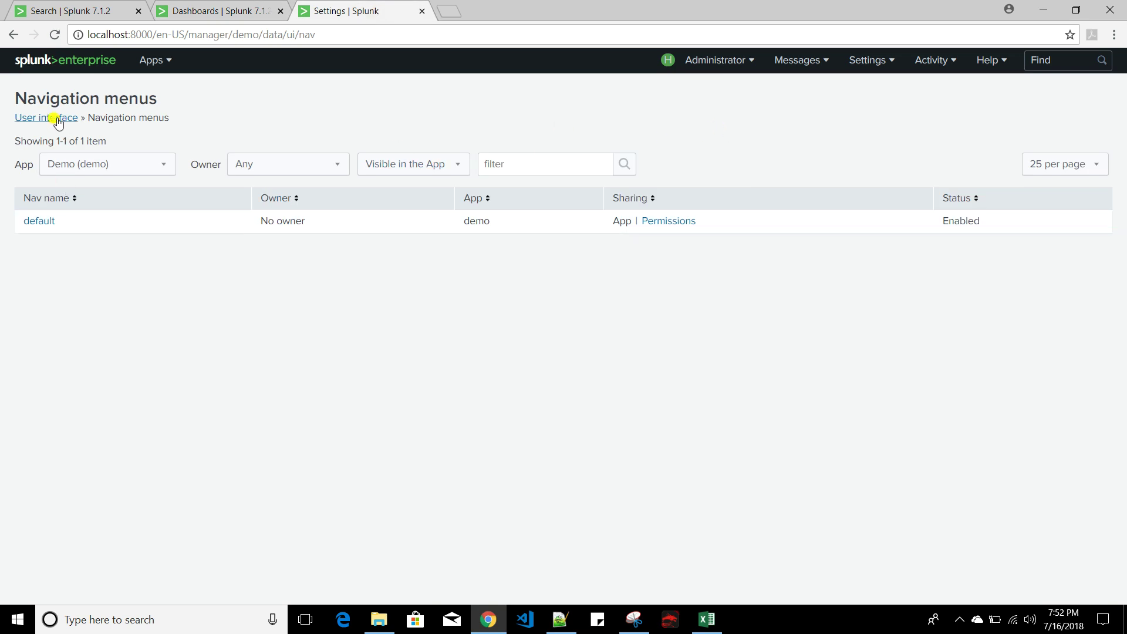
{"action": "left_click", "coordinate": [883, 62]}
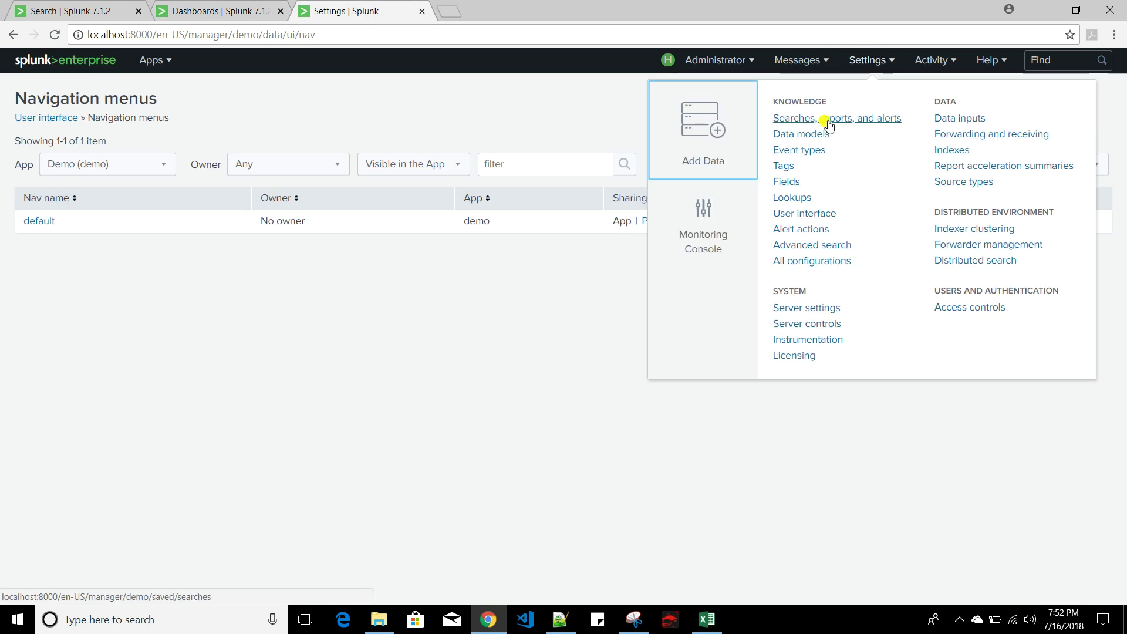
{"action": "left_click", "coordinate": [811, 215]}
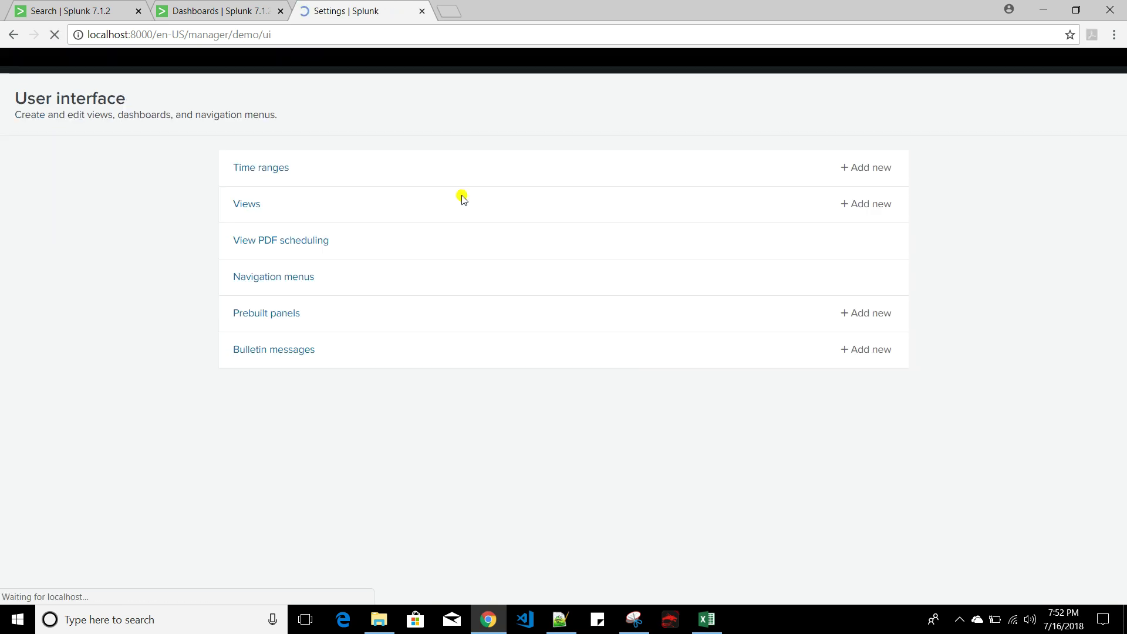
{"action": "left_click", "coordinate": [282, 281]}
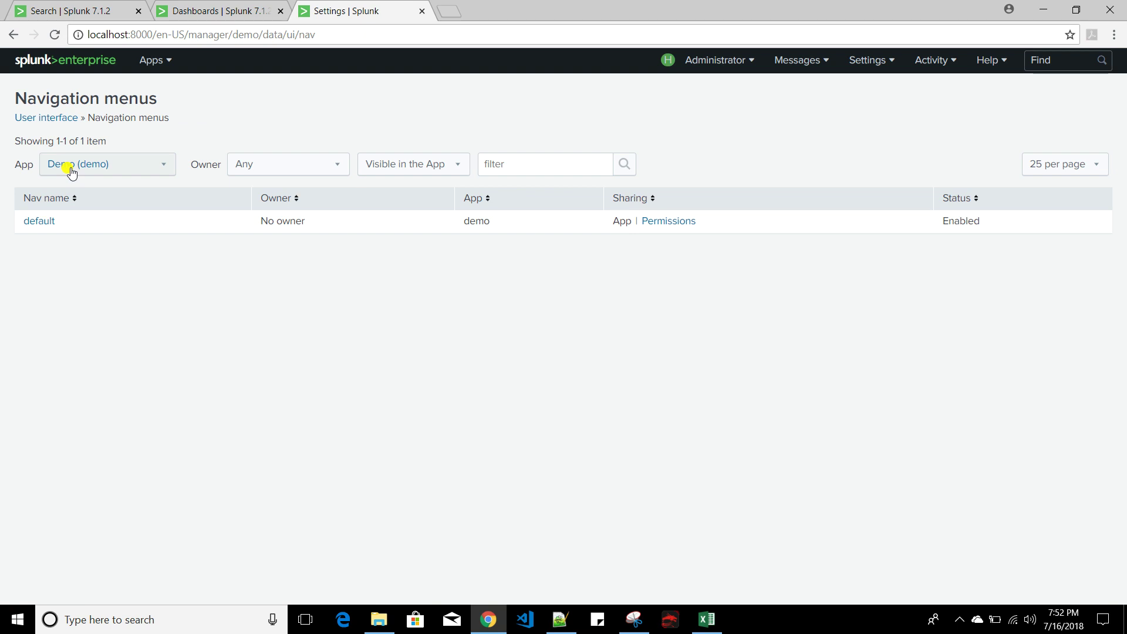
{"action": "left_click", "coordinate": [40, 222]}
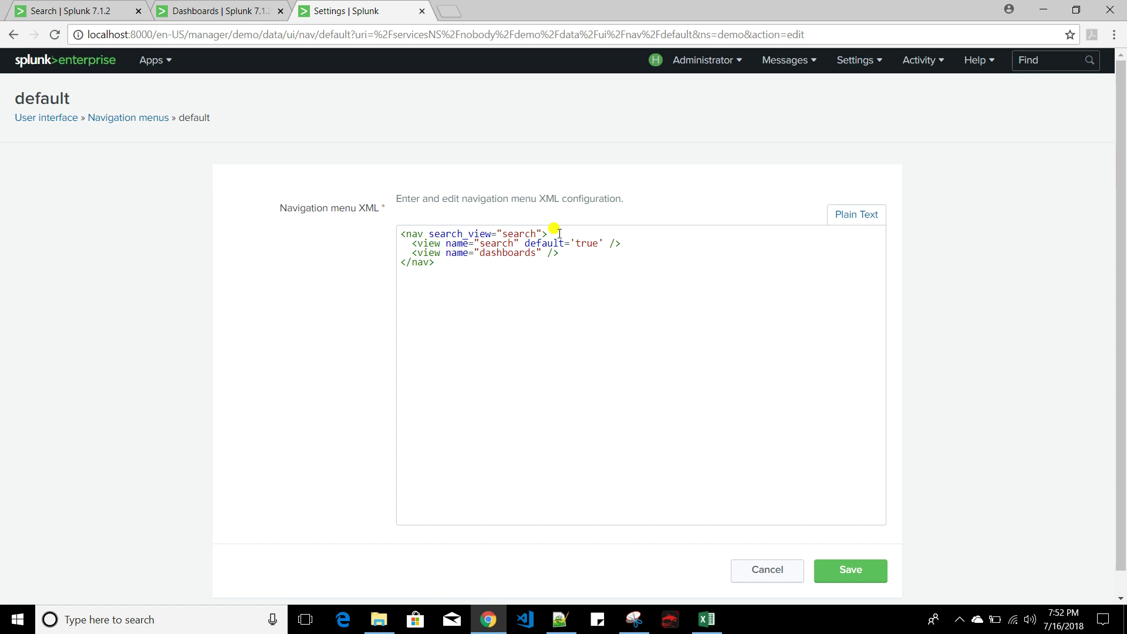
Step: Duplicate the search view line directly below the opening nav tag in the navigation menu XML
{"action": "left_click_drag", "start_coordinate": [406, 242], "coordinate": [624, 243]}
{"action": "key", "text": "ctrl+c"}
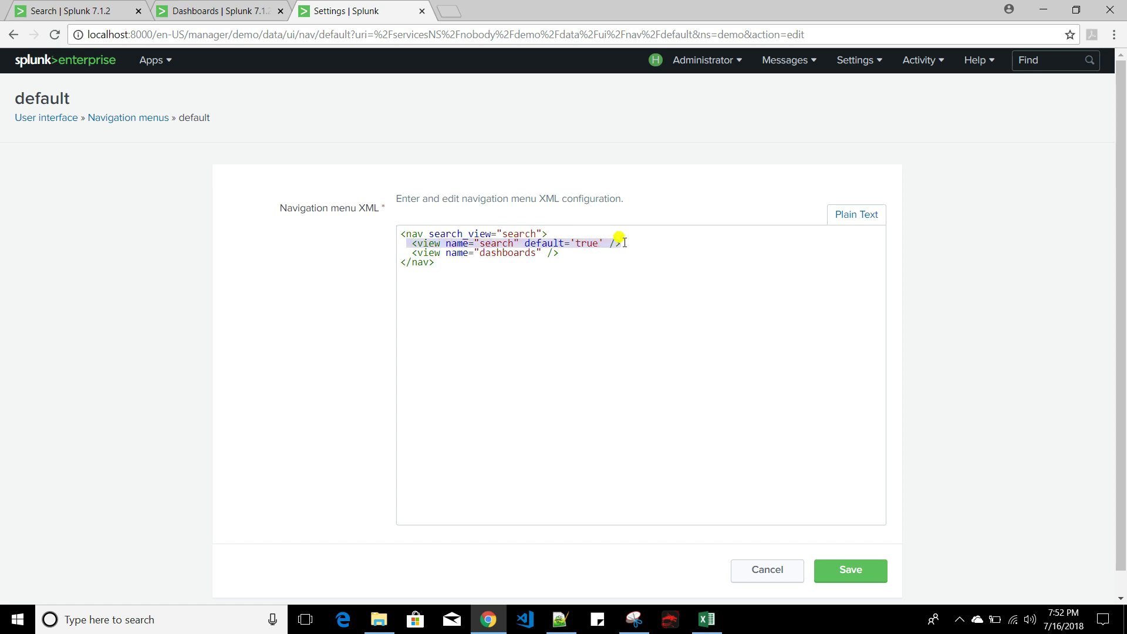
{"action": "left_click", "coordinate": [569, 235]}
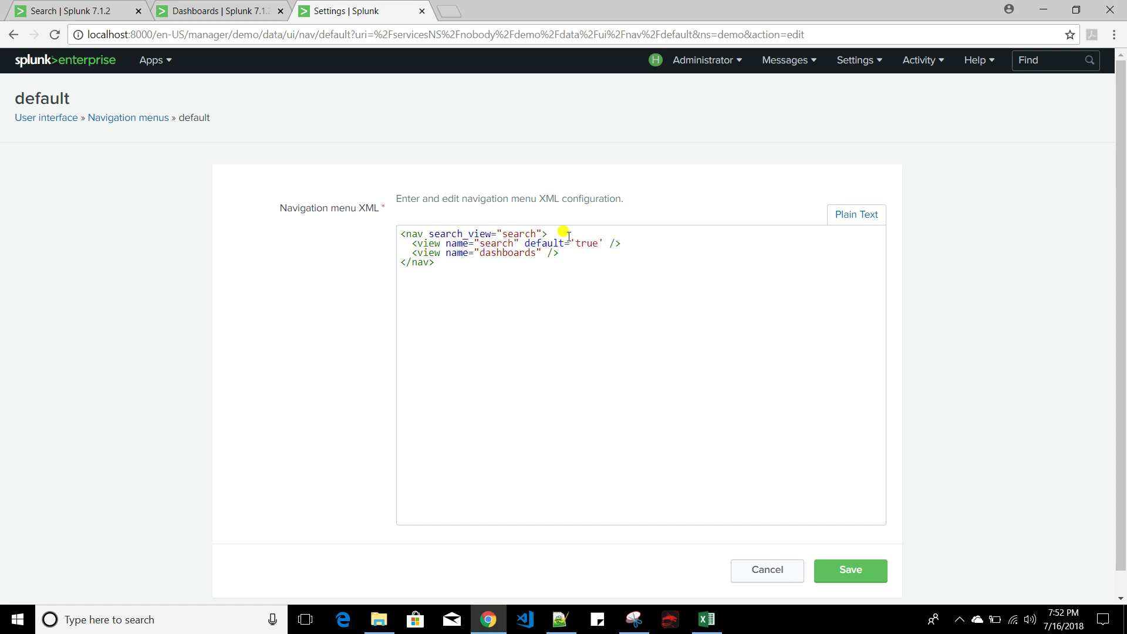
{"action": "key", "text": "Return"}
{"action": "key", "text": "ctrl+v"}
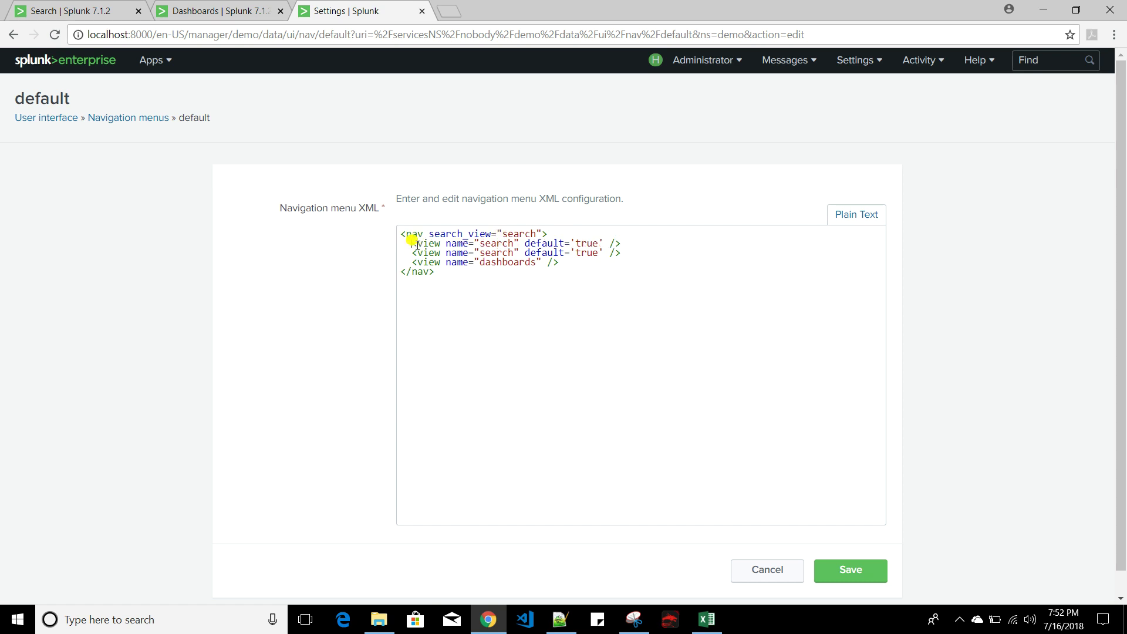
Step: Name the first view first_dashboard using the file name copied from File Explorer, and remove default='true' from the search view line
{"action": "key", "text": "alt+Tab"}
{"action": "left_click", "coordinate": [192, 102]}
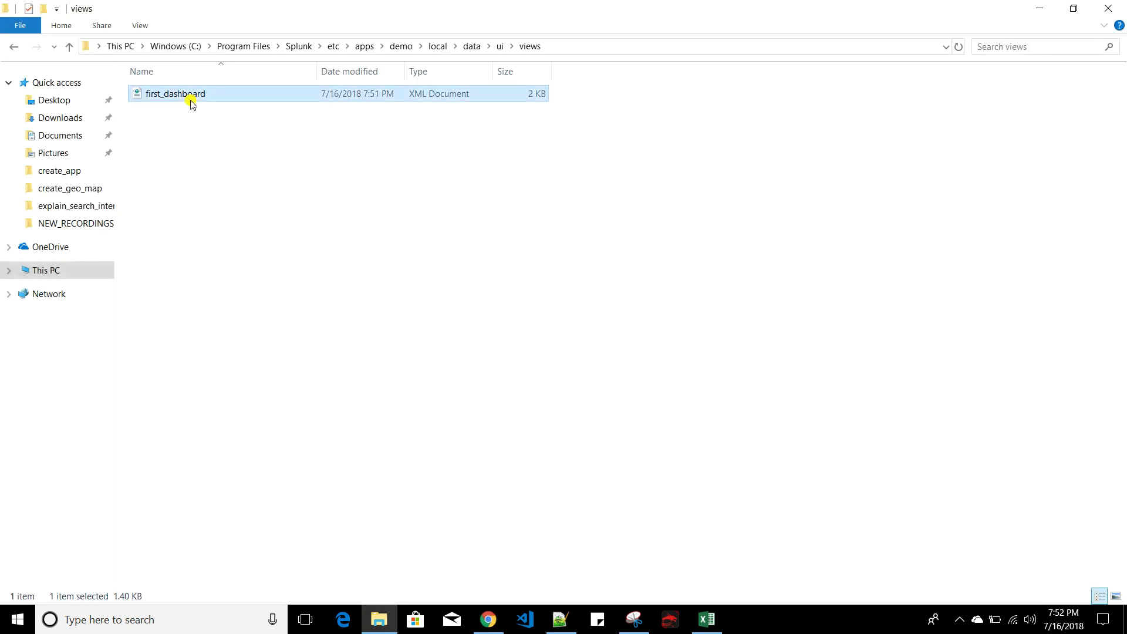
{"action": "key", "text": "F2"}
{"action": "key", "text": "ctrl+c"}
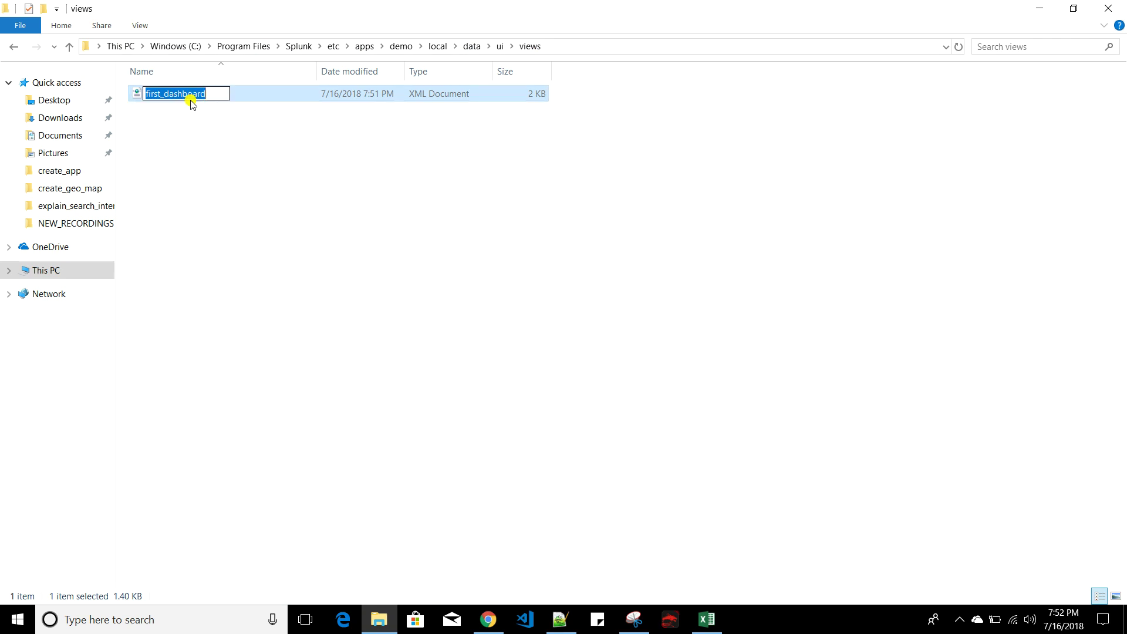
{"action": "key", "text": "alt+Tab"}
{"action": "double_click", "coordinate": [501, 243]}
{"action": "key", "text": "ctrl+v"}
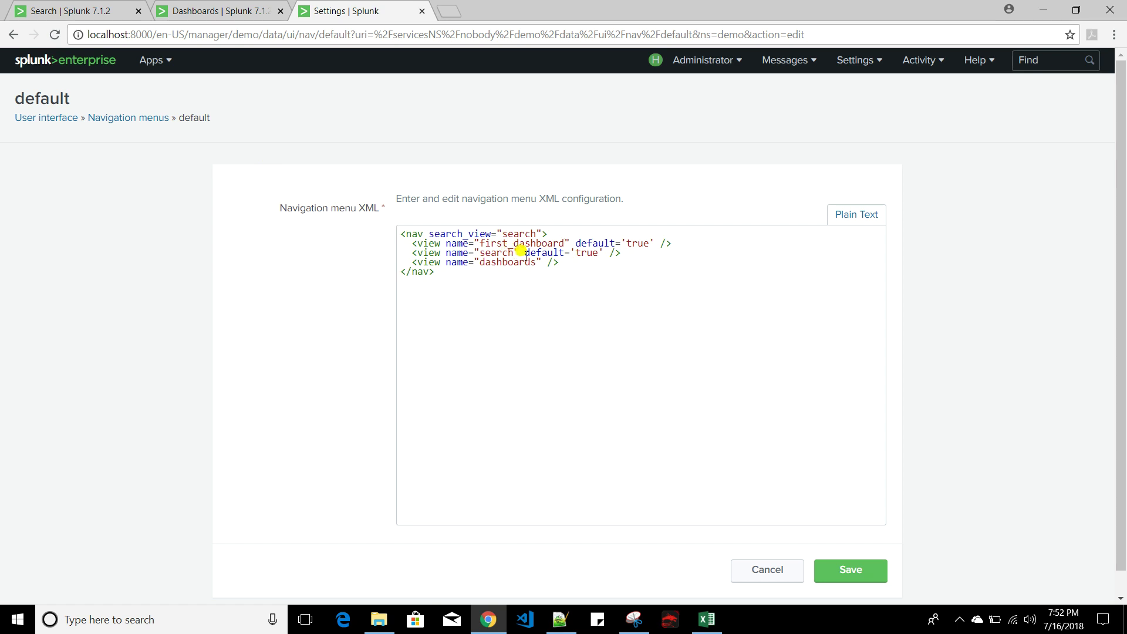
{"action": "left_click_drag", "start_coordinate": [519, 252], "coordinate": [610, 253]}
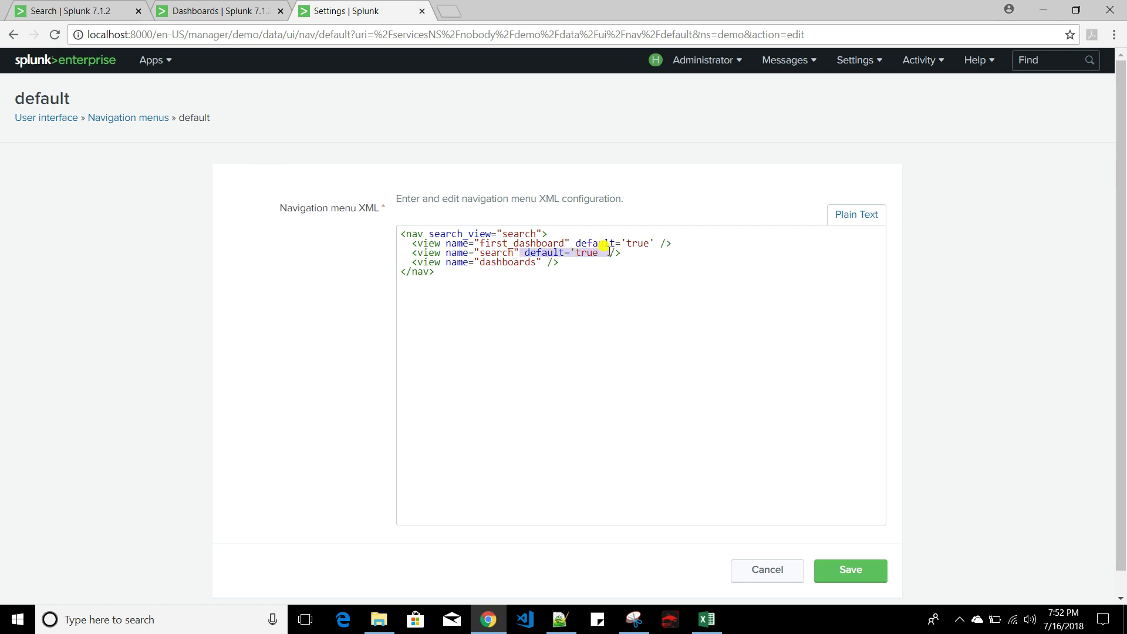
{"action": "key", "text": "BackSpace"}
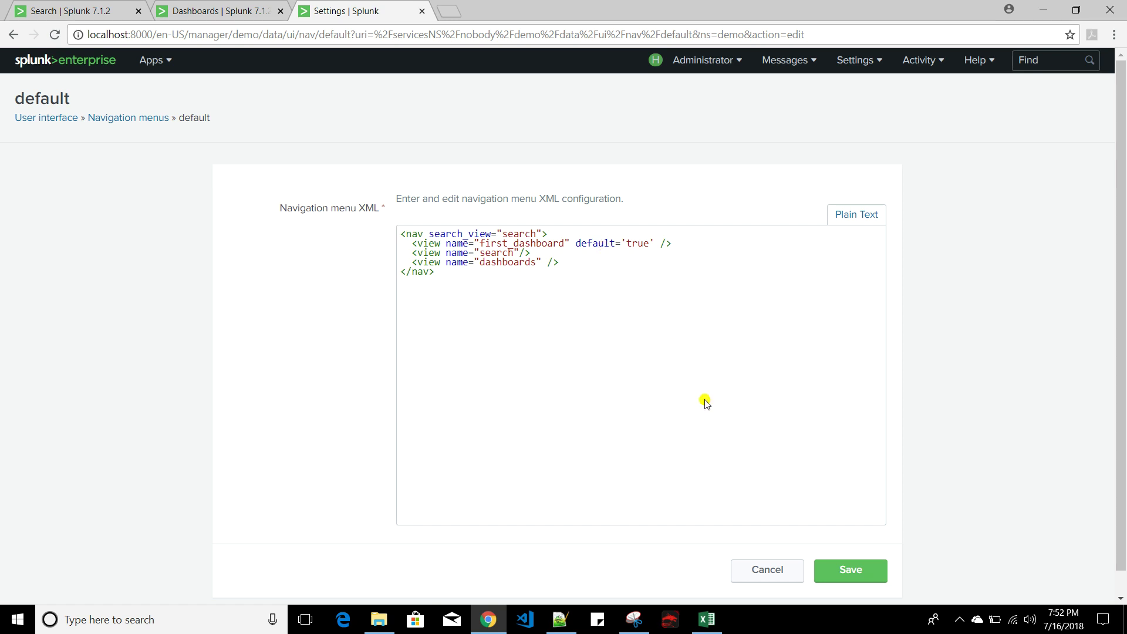
Step: Save the navigation menu XML, and open the Demo app from the Splunk home page to check its default view
{"action": "left_click", "coordinate": [851, 573]}
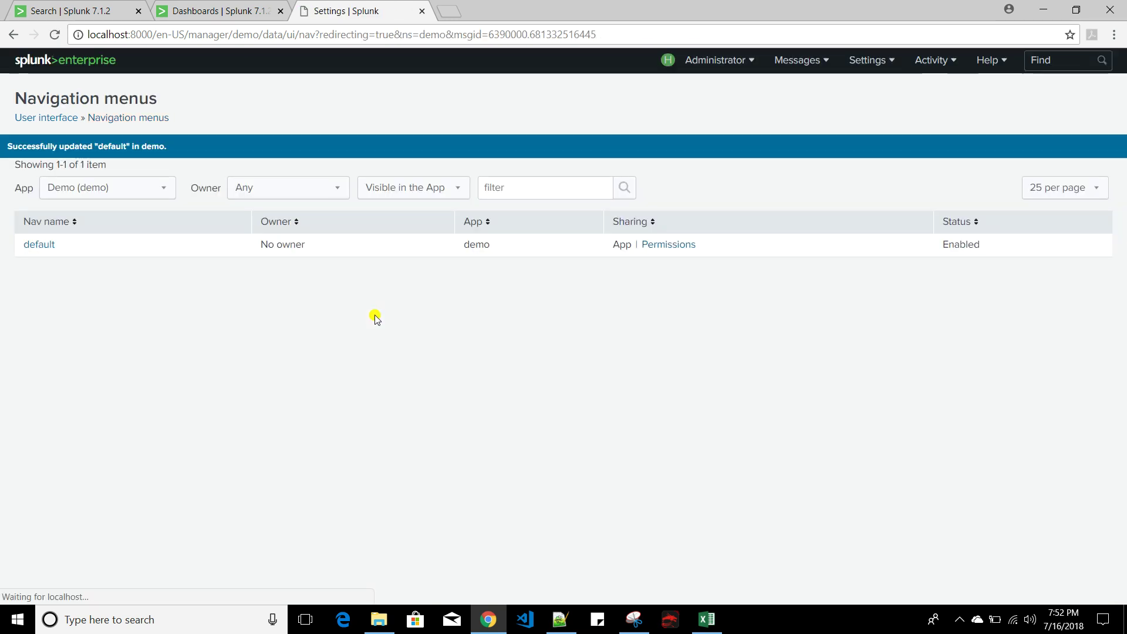
{"action": "left_click", "coordinate": [97, 12]}
{"action": "left_click", "coordinate": [179, 60]}
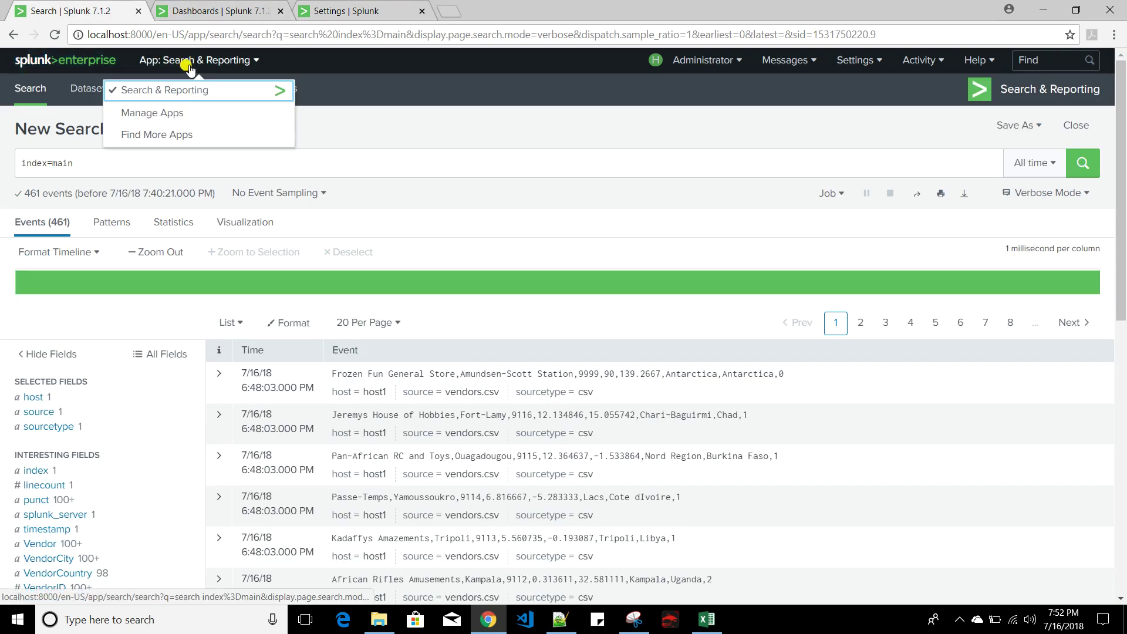
{"action": "left_click", "coordinate": [56, 63]}
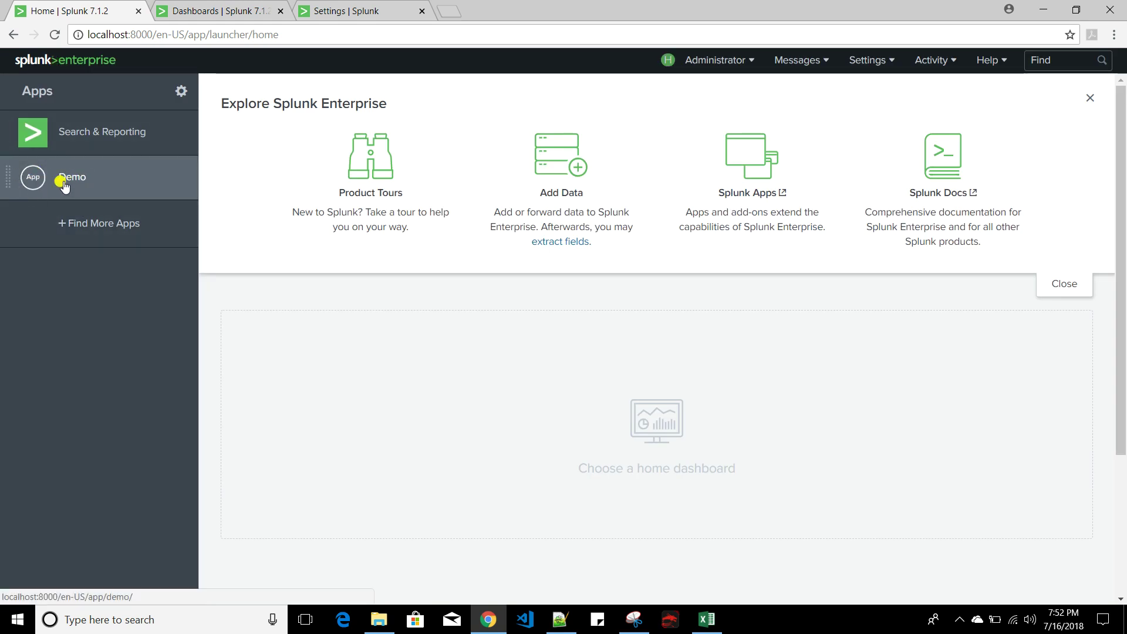
{"action": "left_click", "coordinate": [64, 184]}
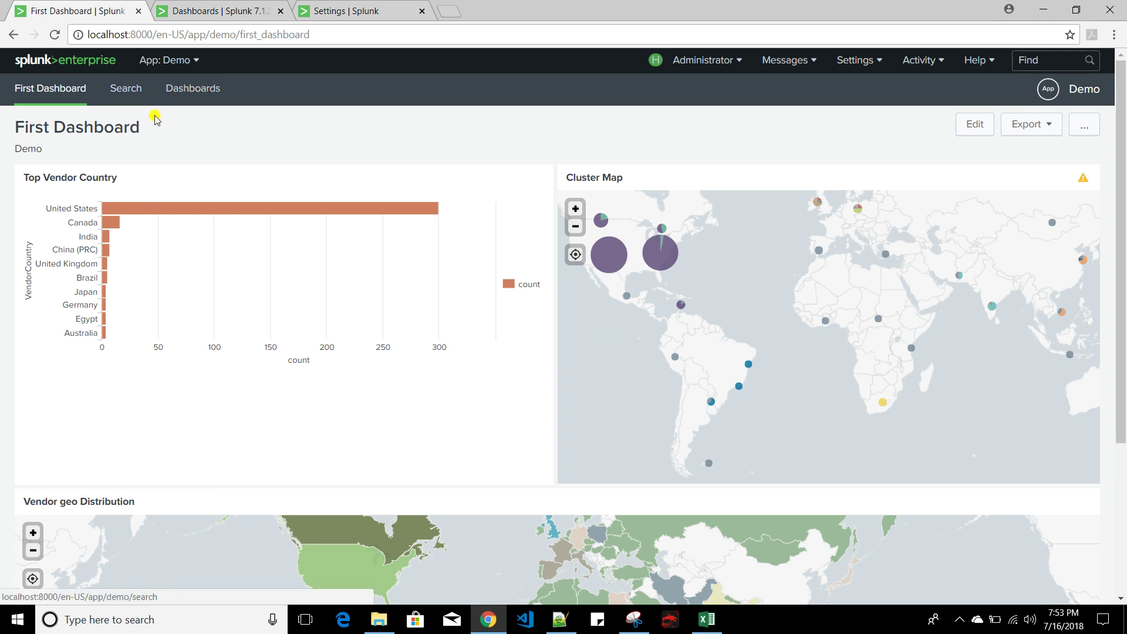
Step: Reopen the default navigation menu XML to review the dashboards view line, and compare it with the Demo app's Dashboards and First Dashboard pages
{"action": "left_click", "coordinate": [354, 13]}
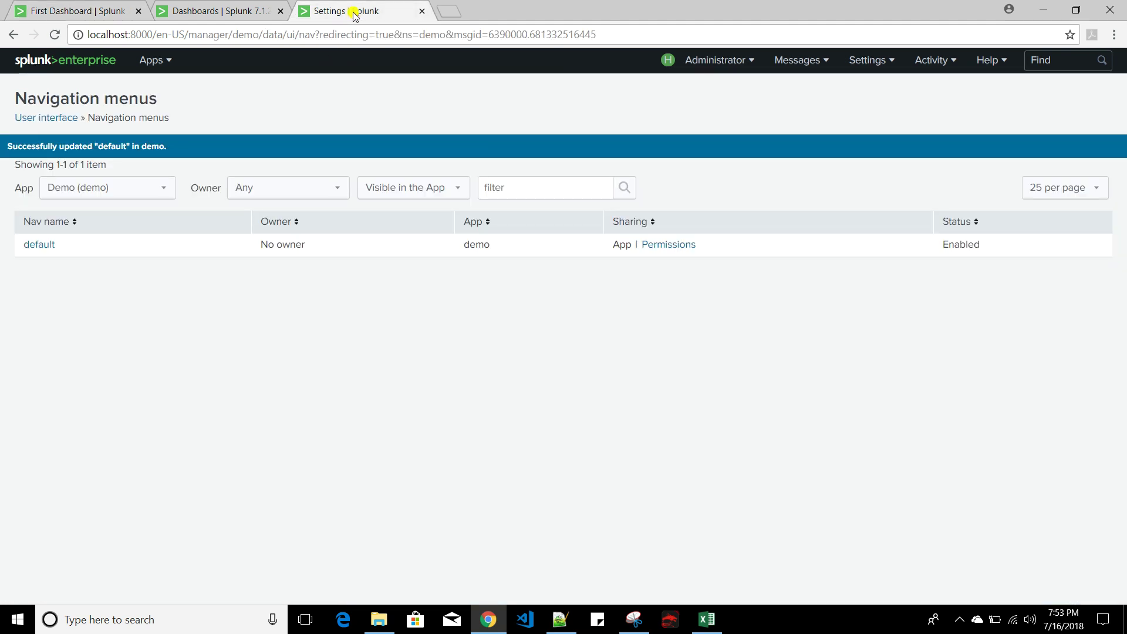
{"action": "left_click", "coordinate": [41, 247]}
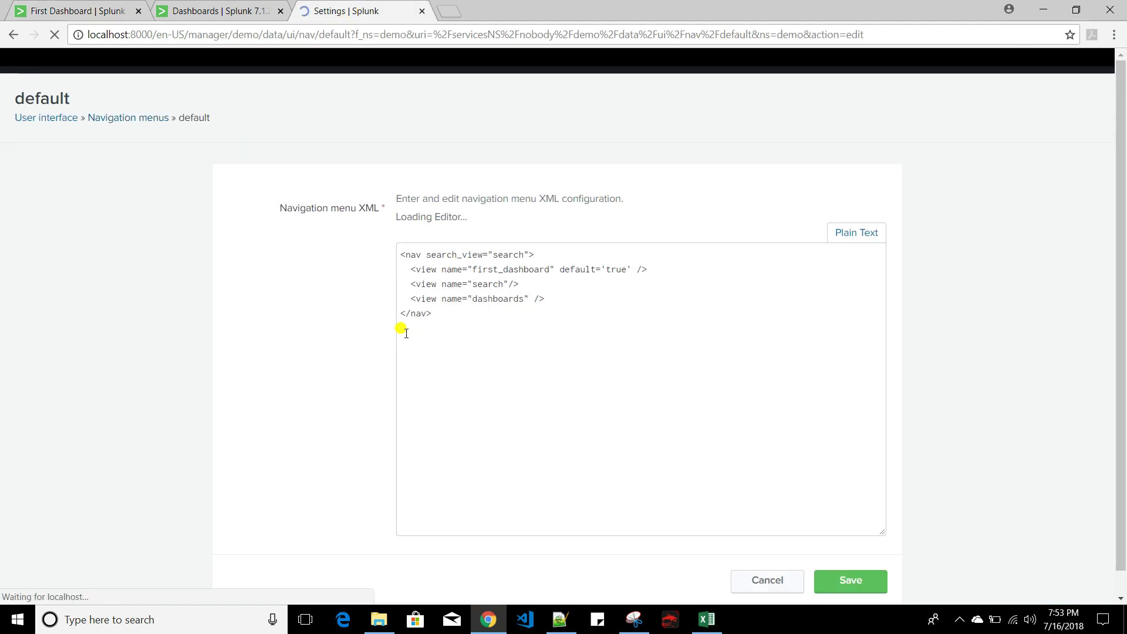
{"action": "left_click_drag", "start_coordinate": [404, 261], "coordinate": [597, 265]}
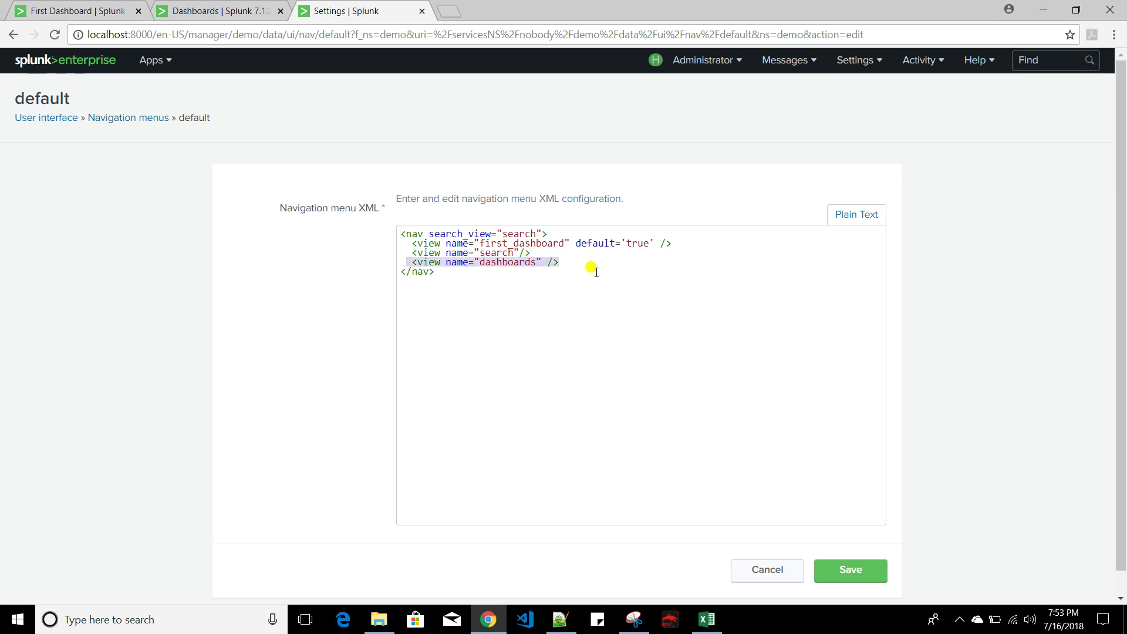
{"action": "left_click", "coordinate": [207, 12]}
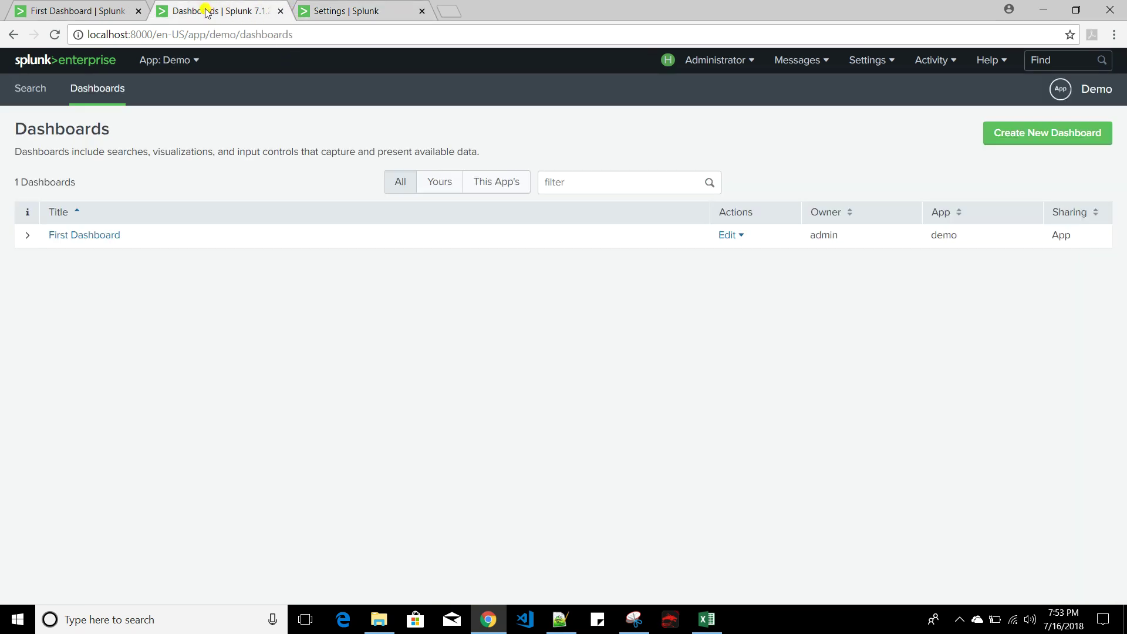
{"action": "left_click", "coordinate": [113, 11]}
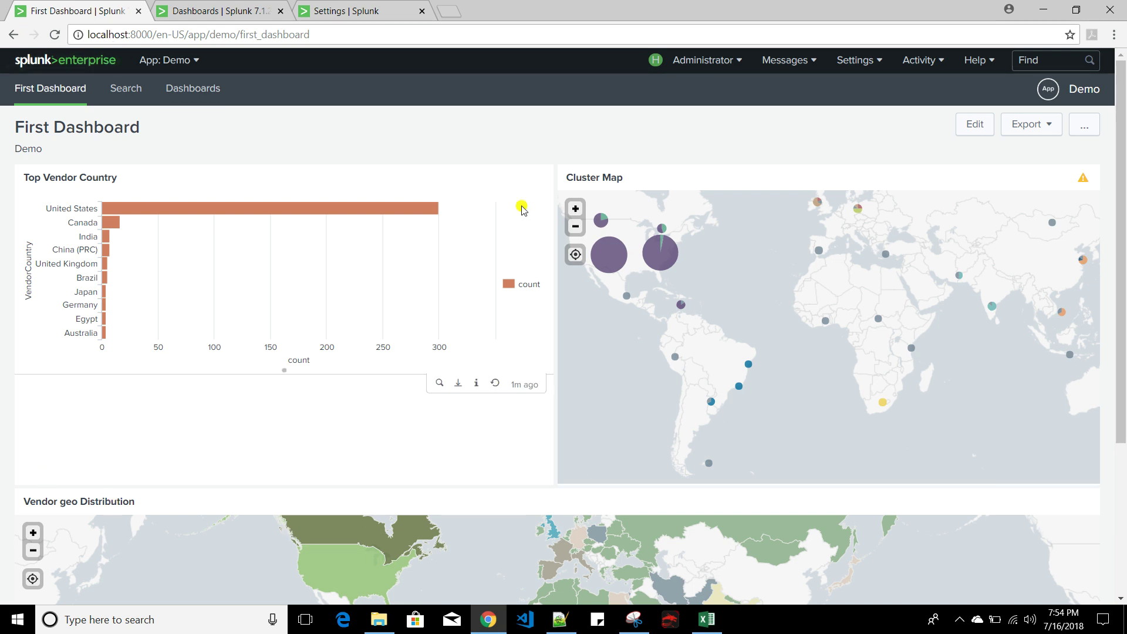
Step: Switch to File Explorer, go to the demo app's metadata folder, and open local.meta in Notepad++
{"action": "left_click", "coordinate": [380, 620]}
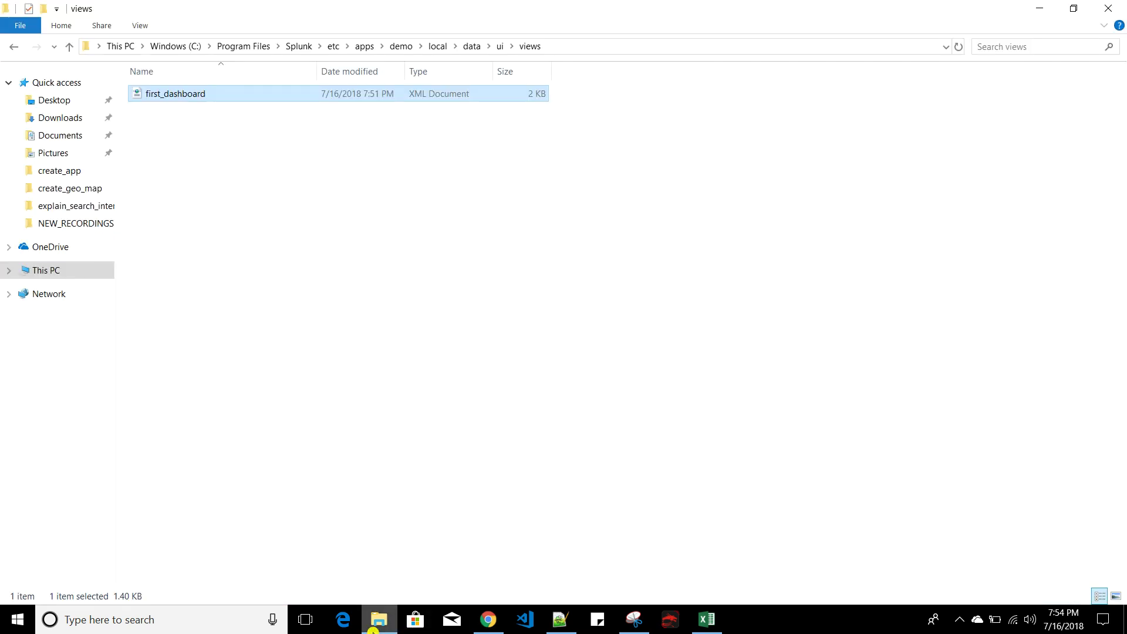
{"action": "left_click", "coordinate": [334, 340]}
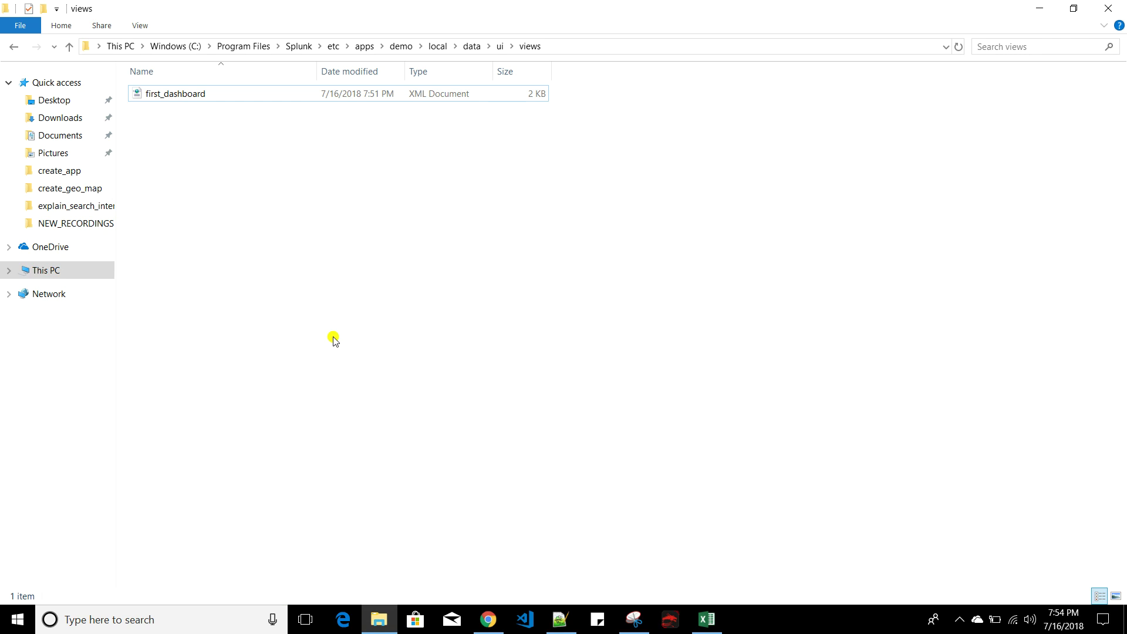
{"action": "left_click", "coordinate": [401, 46]}
{"action": "double_click", "coordinate": [158, 142]}
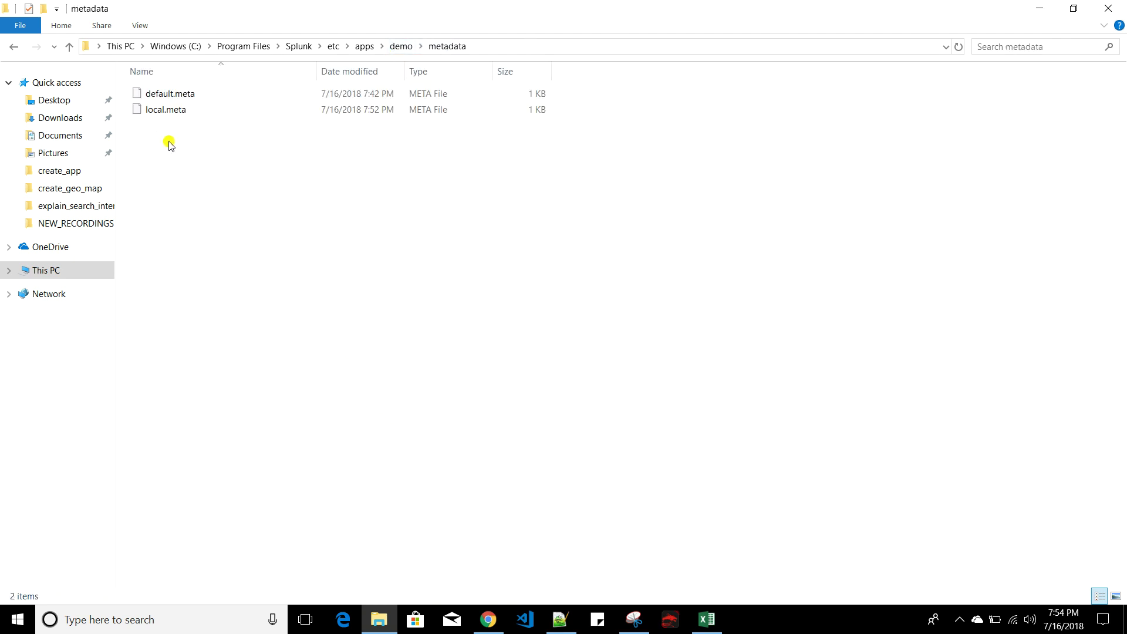
{"action": "left_click", "coordinate": [170, 111]}
{"action": "right_click", "coordinate": [172, 113]}
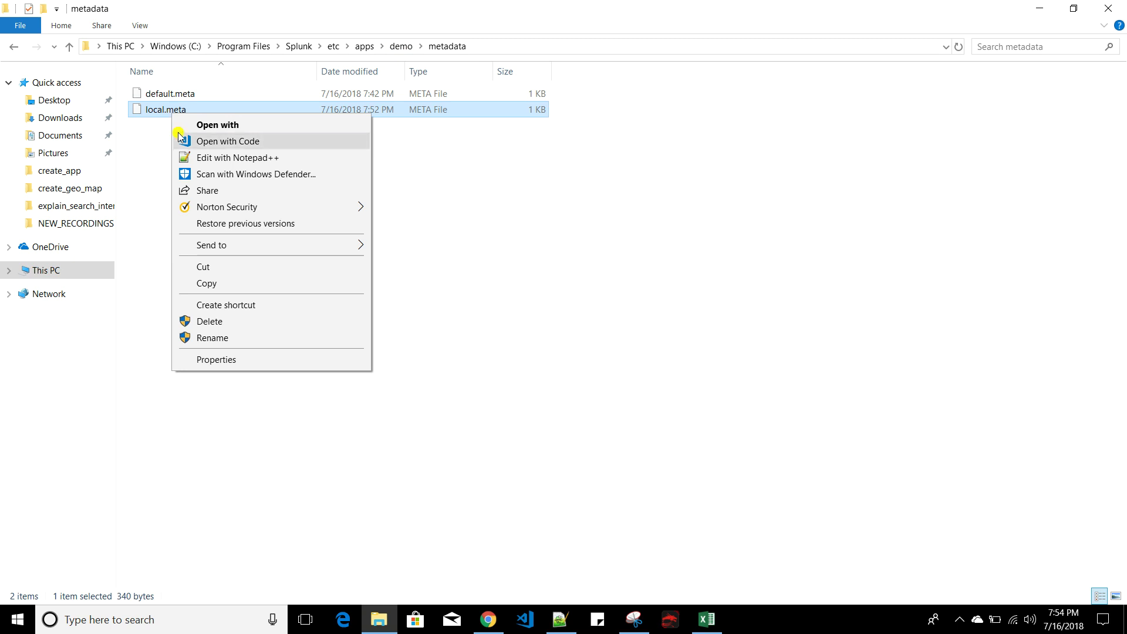
{"action": "left_click", "coordinate": [221, 157]}
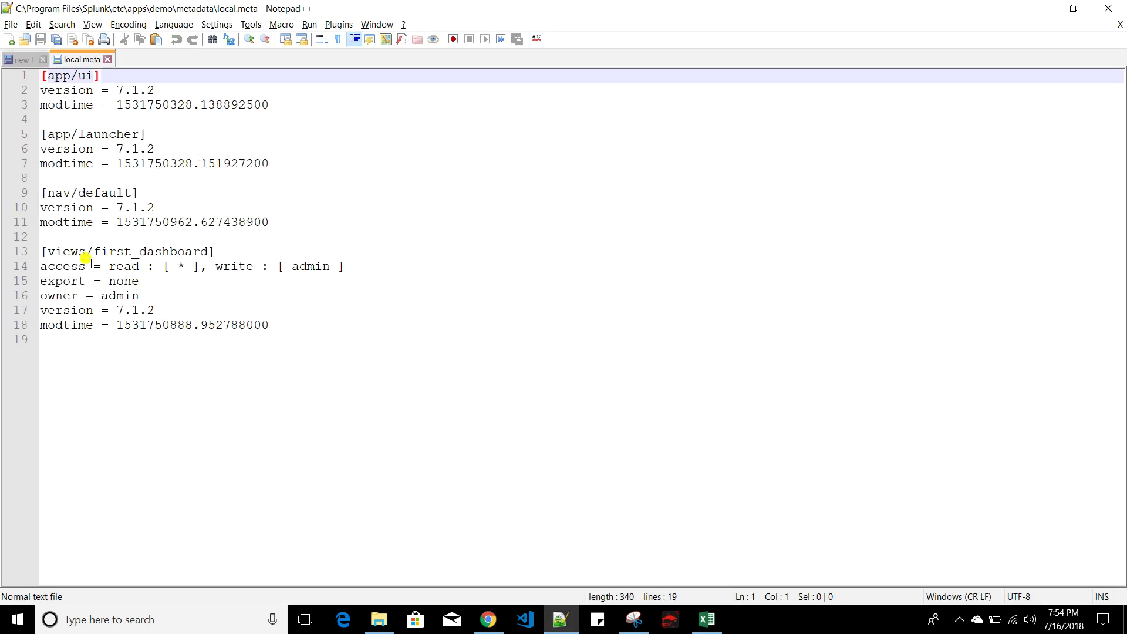
Step: Examine the views/first_dashboard stanza in local.meta, covering its read and write access, export, owner and version settings
{"action": "double_click", "coordinate": [124, 252]}
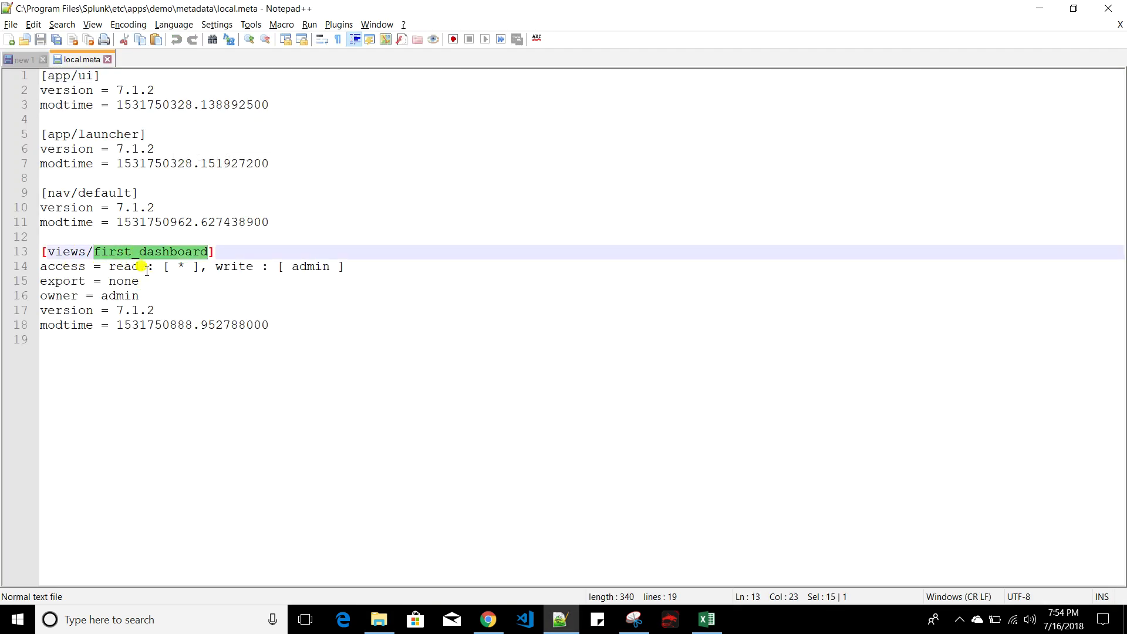
{"action": "left_click_drag", "start_coordinate": [171, 267], "coordinate": [185, 267]}
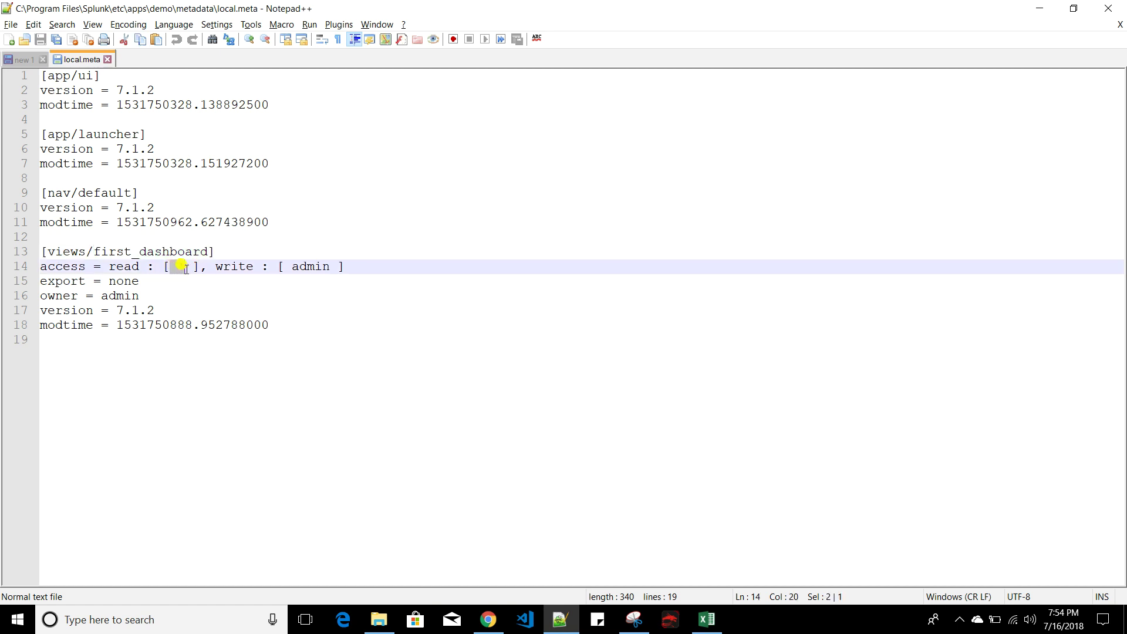
{"action": "double_click", "coordinate": [311, 267]}
{"action": "double_click", "coordinate": [122, 280]}
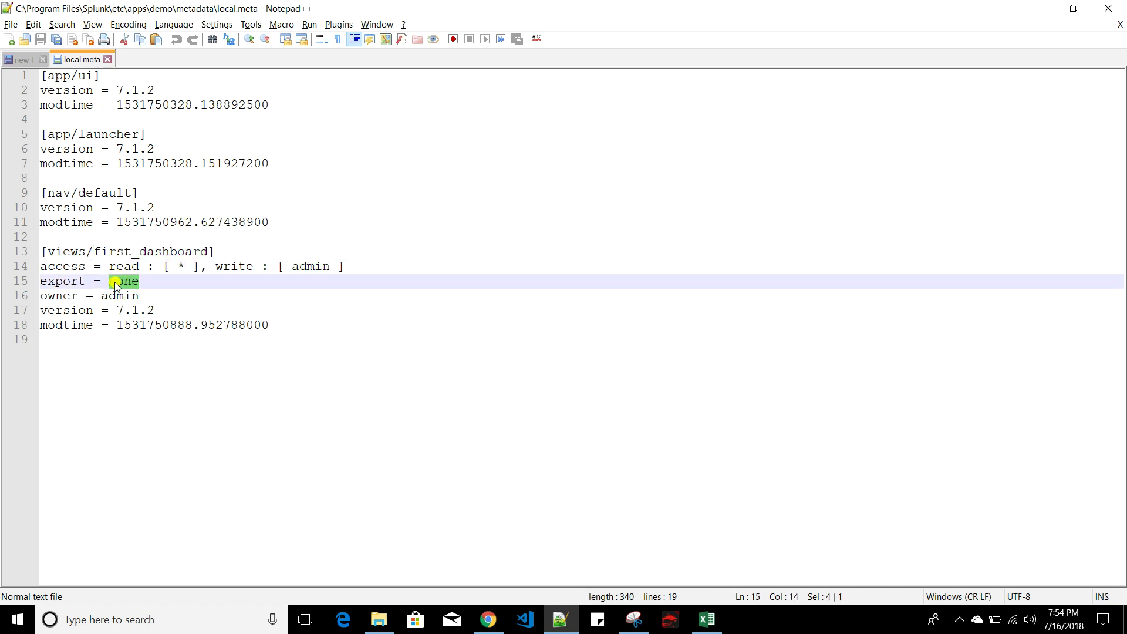
{"action": "double_click", "coordinate": [102, 297]}
{"action": "double_click", "coordinate": [135, 310]}
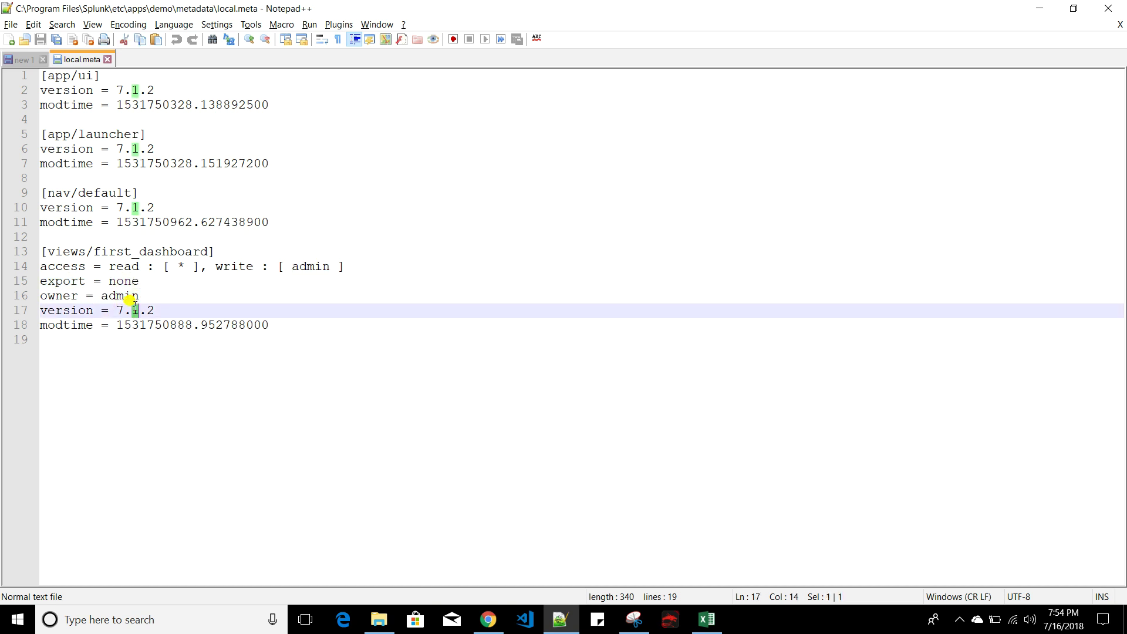
{"action": "left_click", "coordinate": [288, 322]}
{"action": "left_click_drag", "start_coordinate": [292, 324], "coordinate": [38, 252]}
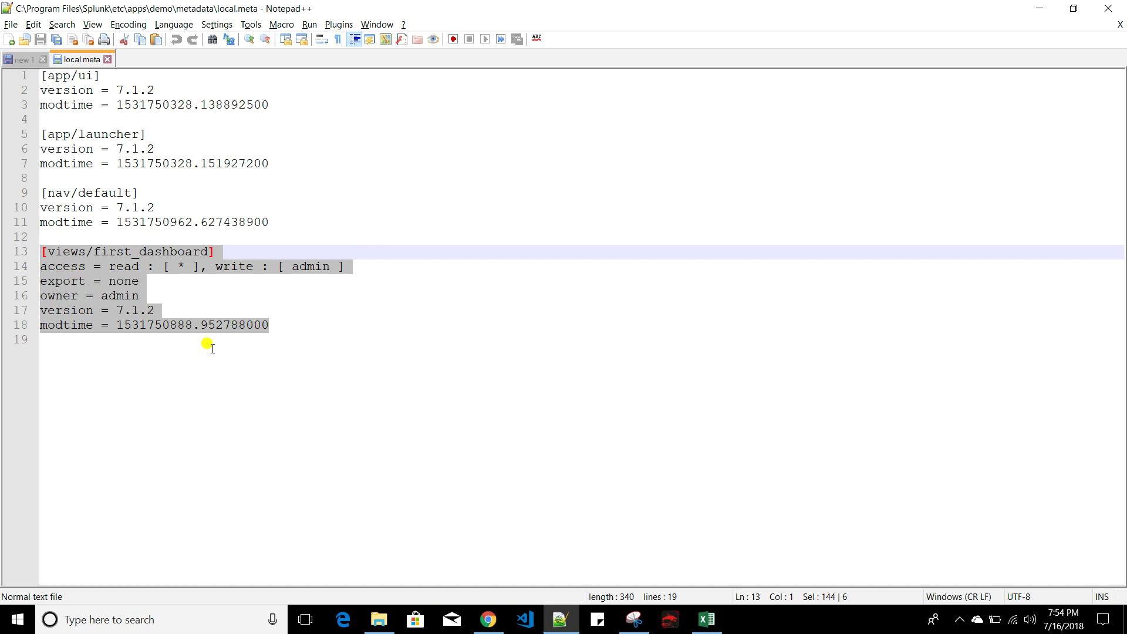
{"action": "left_click", "coordinate": [293, 357]}
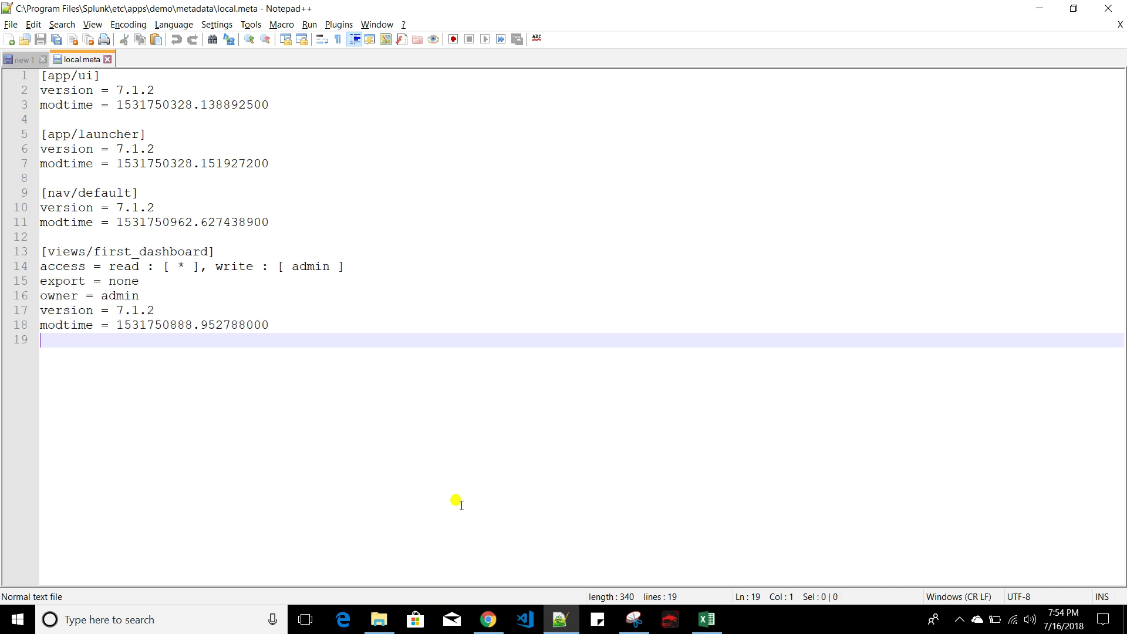
Step: Return to File Explorer and go up to the demo app folder to review its subfolders
{"action": "left_click", "coordinate": [379, 620]}
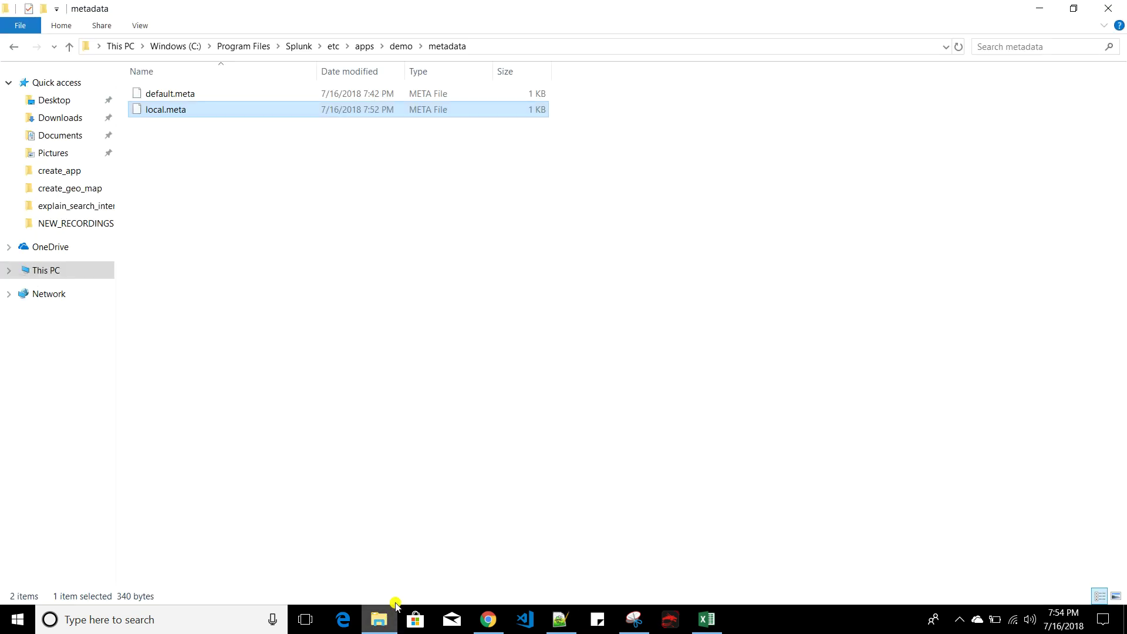
{"action": "left_click", "coordinate": [393, 47]}
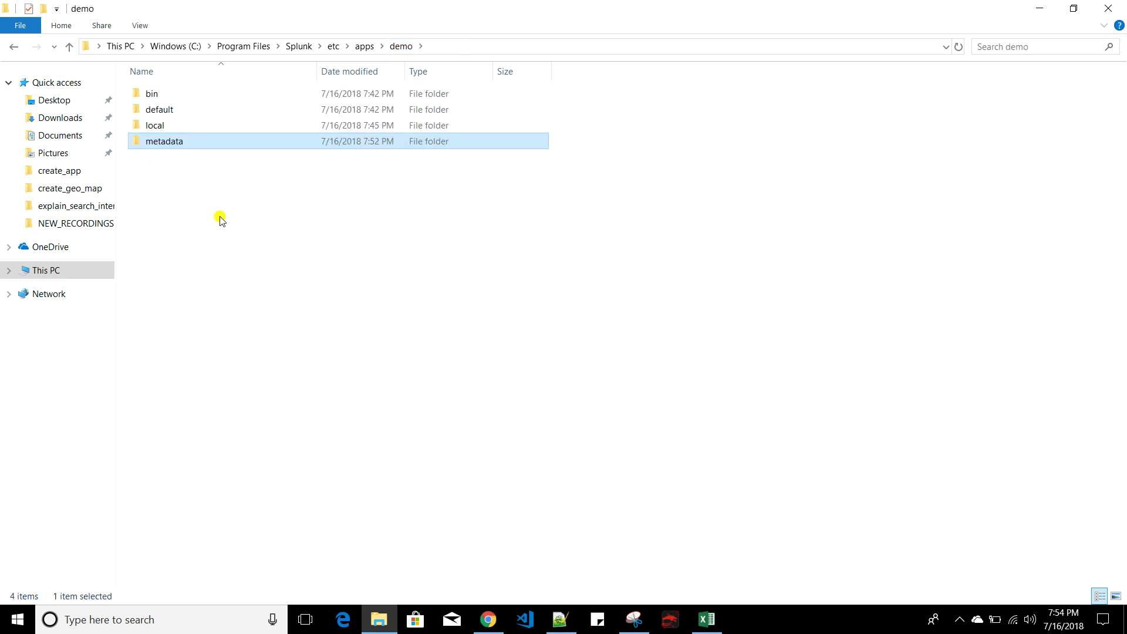
{"action": "left_click", "coordinate": [189, 192]}
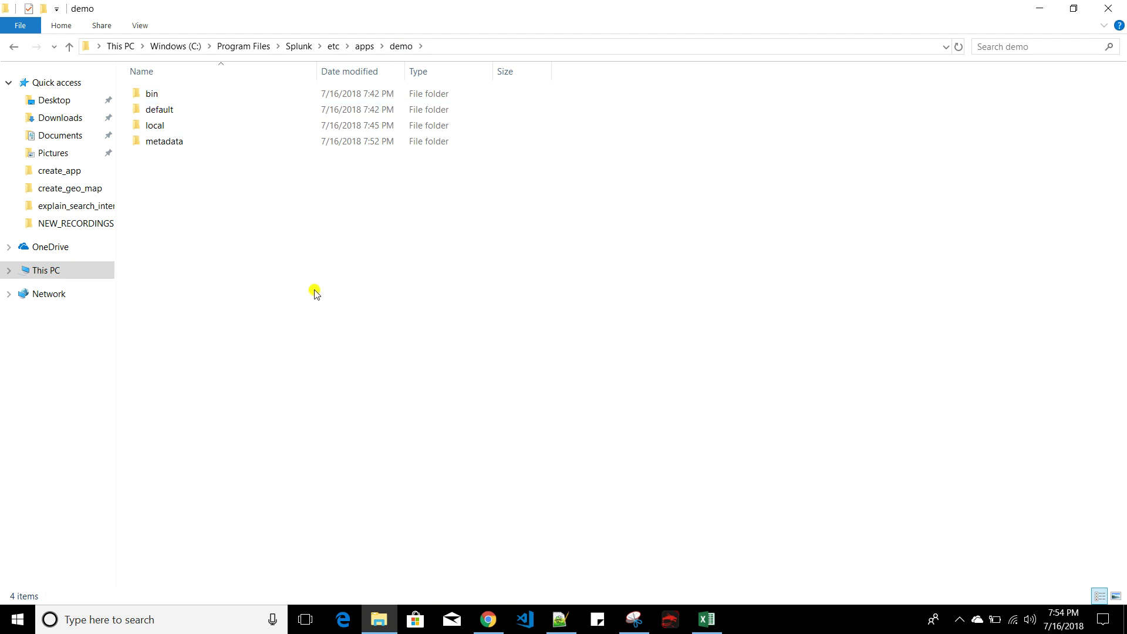
Step: Switch to Chrome, load localhost:8000/en-US/_bump, and bump the Splunk version
{"action": "left_click", "coordinate": [489, 619]}
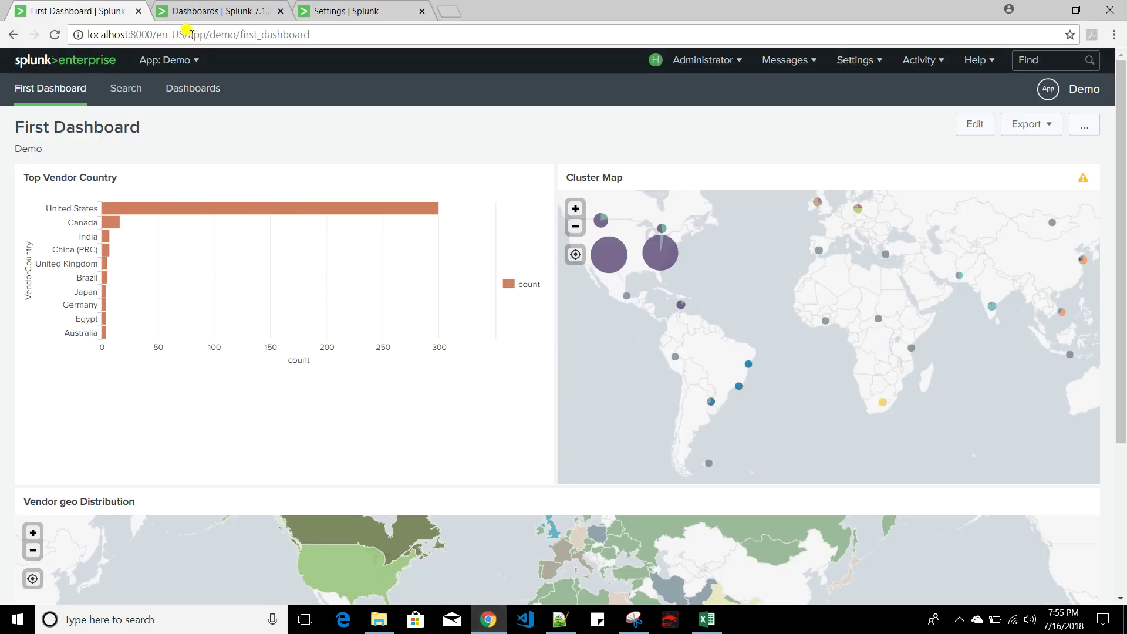
{"action": "left_click_drag", "start_coordinate": [188, 34], "coordinate": [341, 33]}
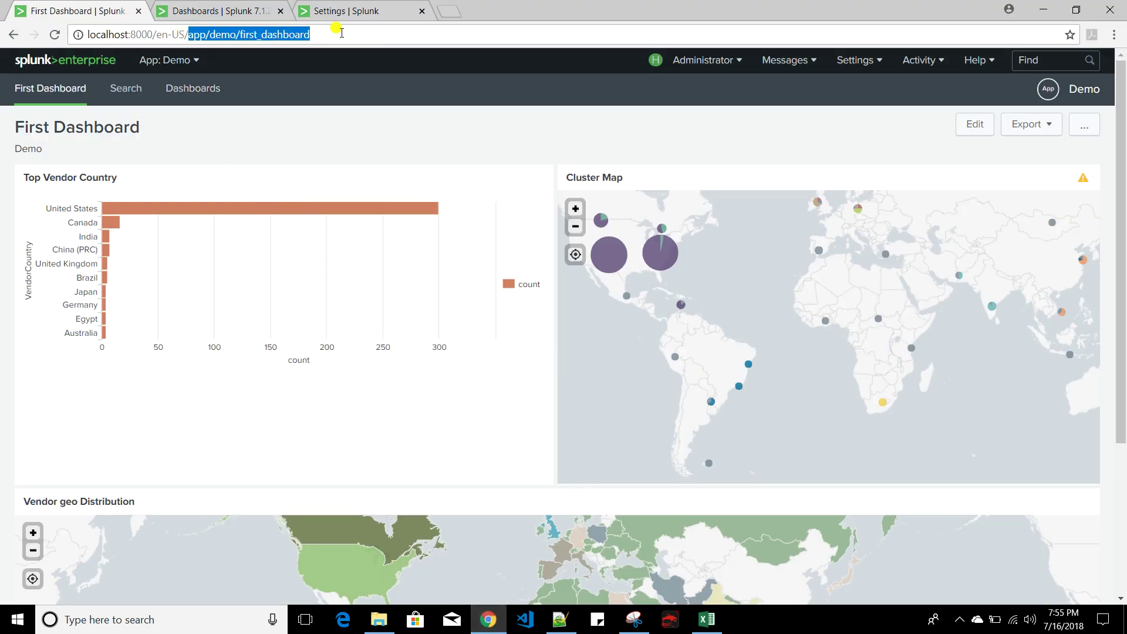
{"action": "key", "text": "BackSpace"}
{"action": "type", "text": "_"}
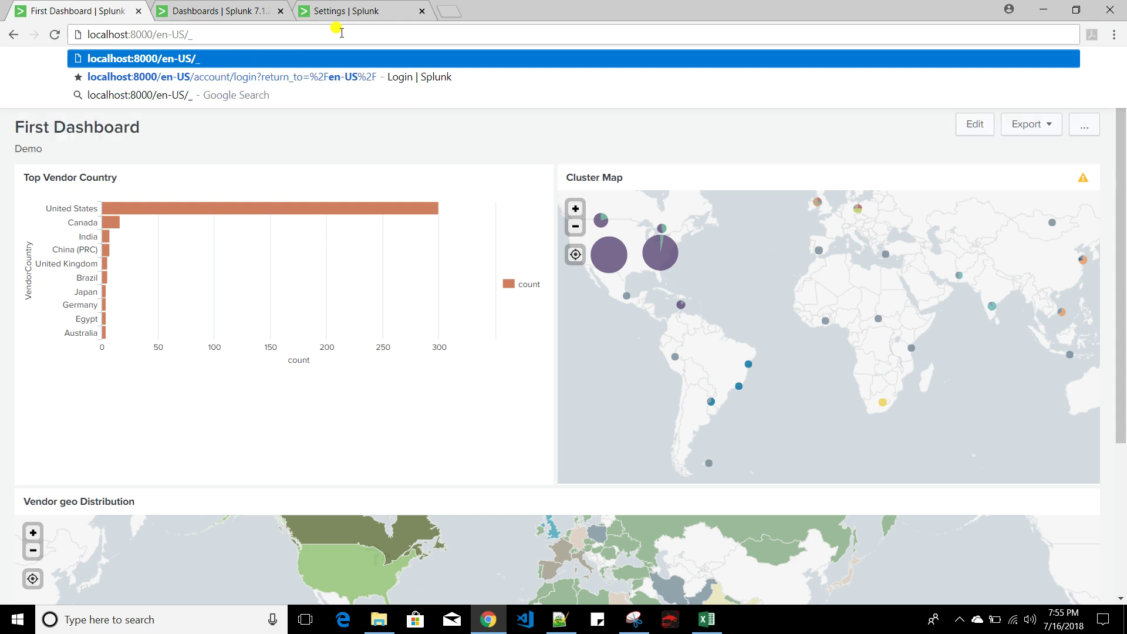
{"action": "type", "text": "bump"}
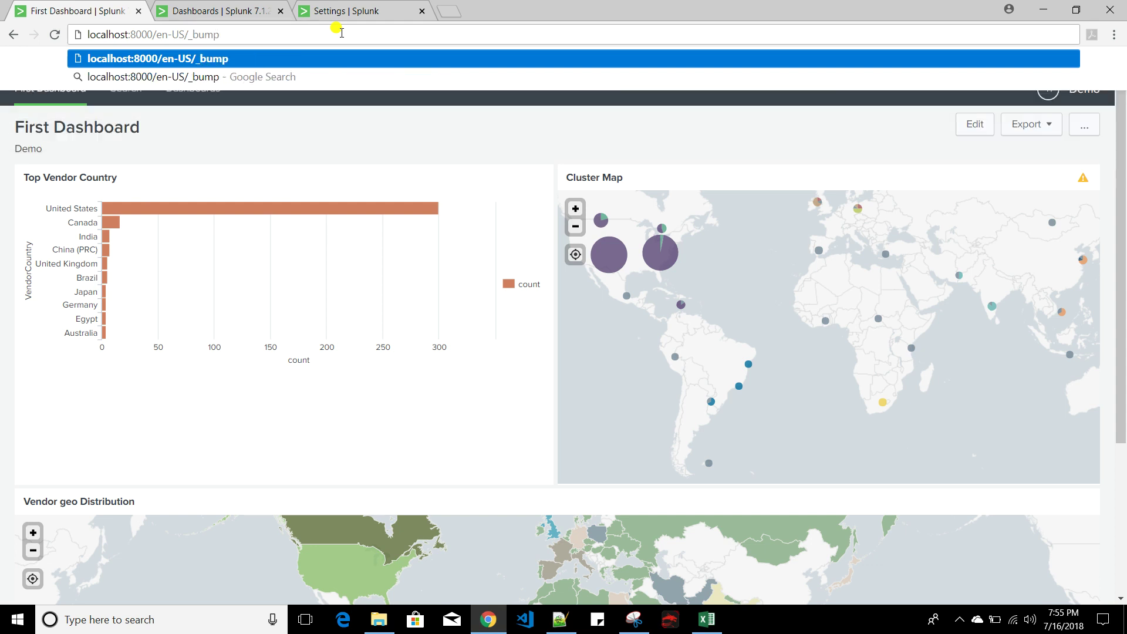
{"action": "key", "text": "Return"}
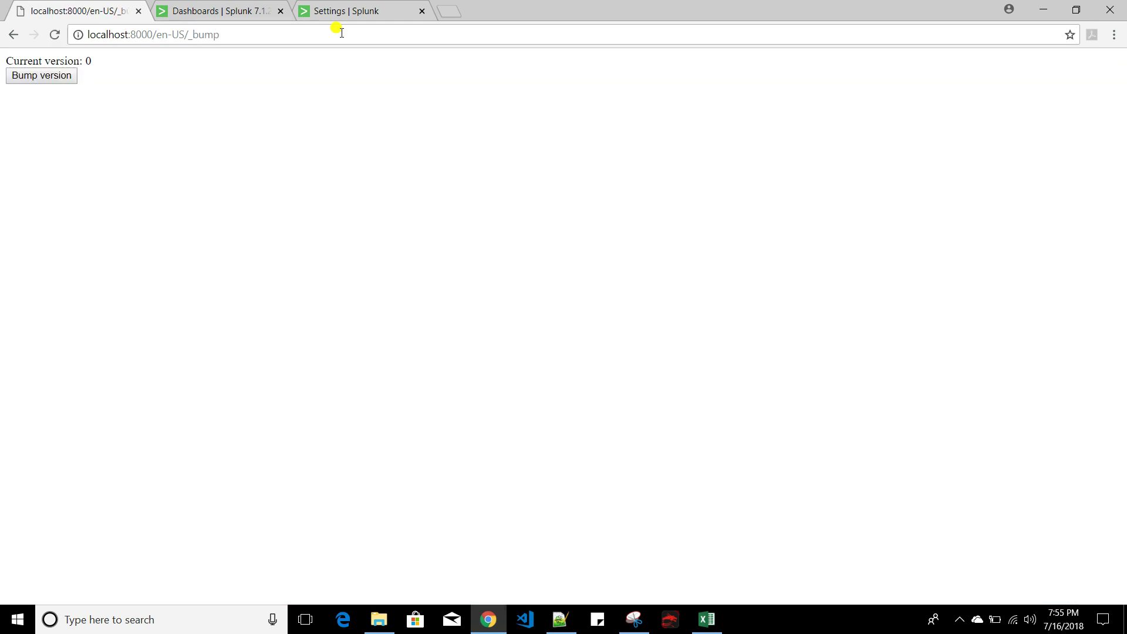
{"action": "left_click", "coordinate": [46, 80]}
Step: Load the Splunk home page by shortening the address to localhost:8000/en-US/
{"action": "left_click_drag", "start_coordinate": [188, 34], "coordinate": [248, 31]}
{"action": "key", "text": "BackSpace"}
{"action": "key", "text": "Return"}
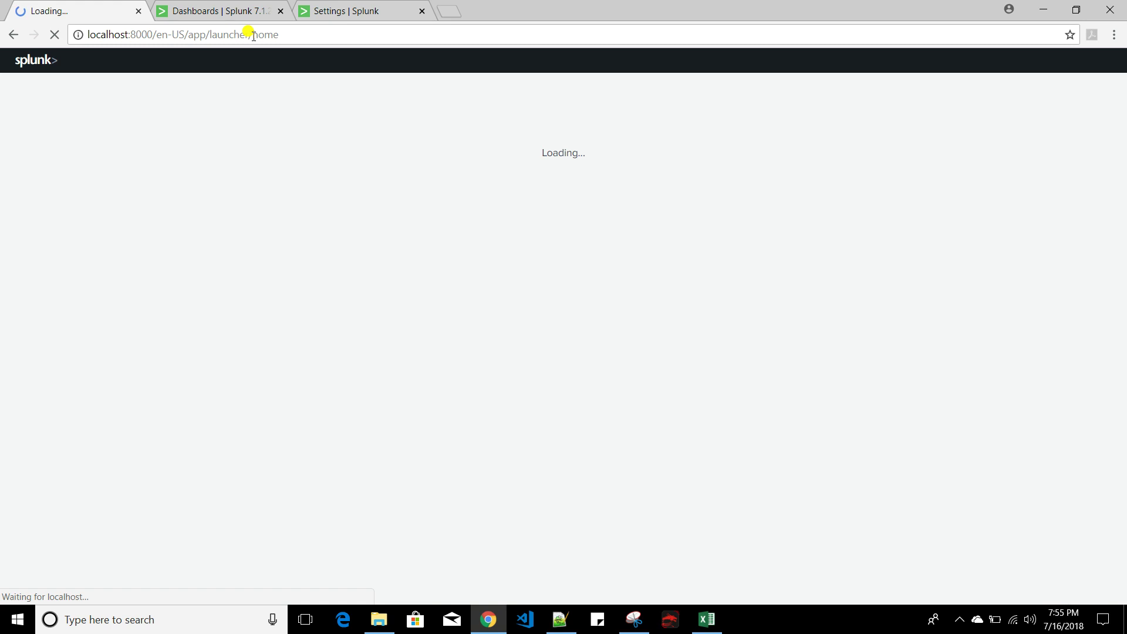